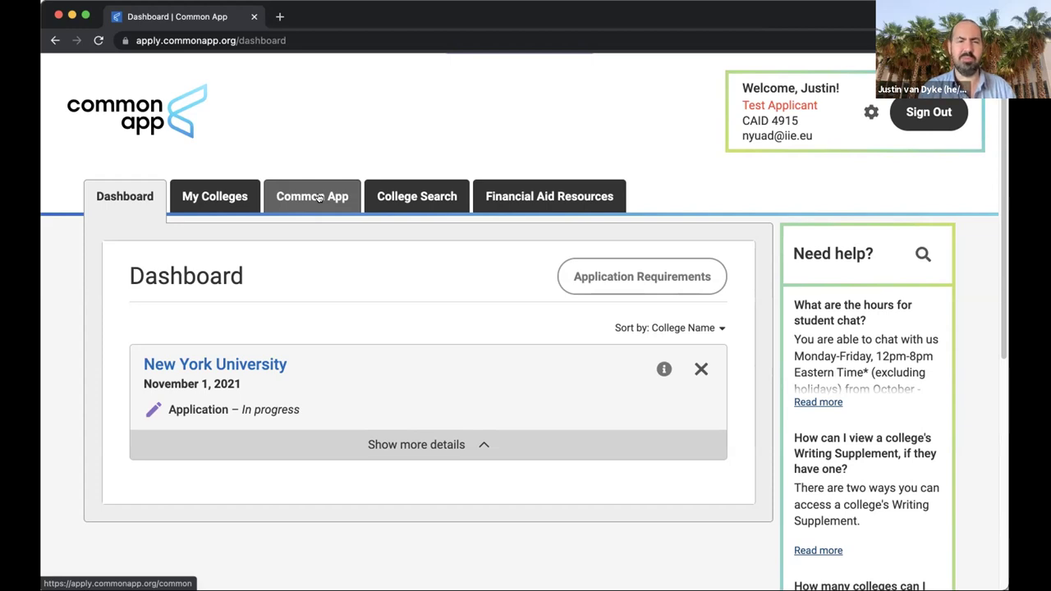
Open the Common App application's Profile page and review the Personal Information questions down to the remaining sections.
{"action": "left_click", "coordinate": [318, 198]}
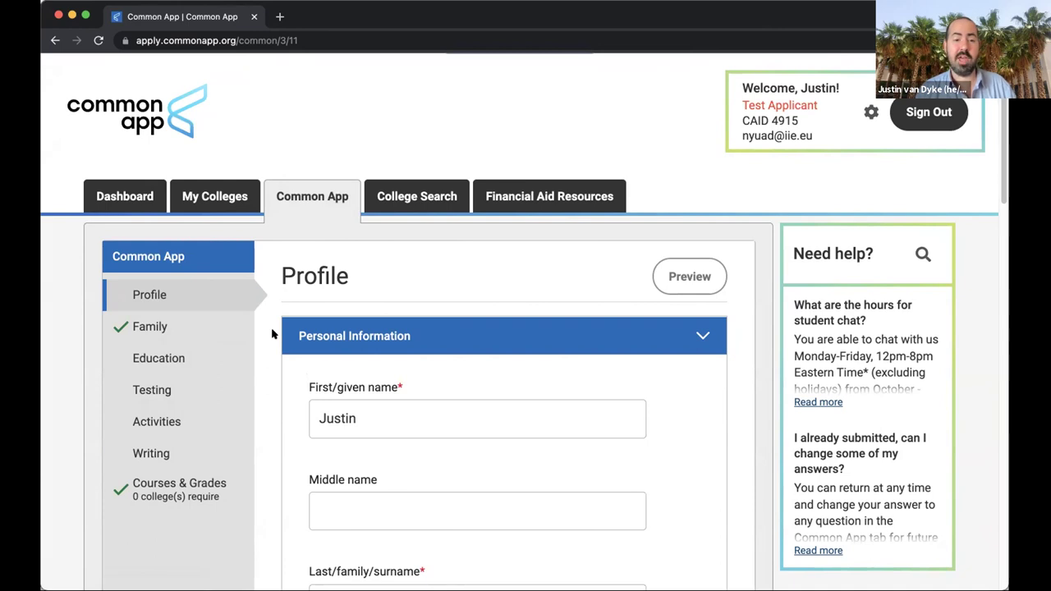
{"action": "scroll", "coordinate": [271, 335], "scroll_direction": "down", "scroll_amount": 2}
{"action": "scroll", "coordinate": [273, 335], "scroll_direction": "down", "scroll_amount": 2}
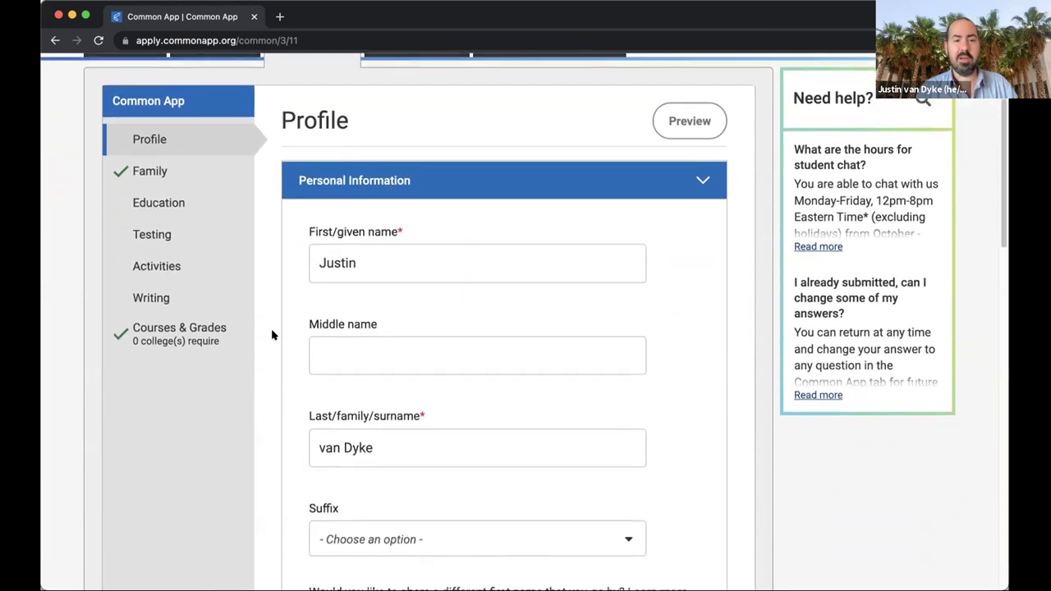
{"action": "scroll", "coordinate": [271, 335], "scroll_direction": "down", "scroll_amount": 7}
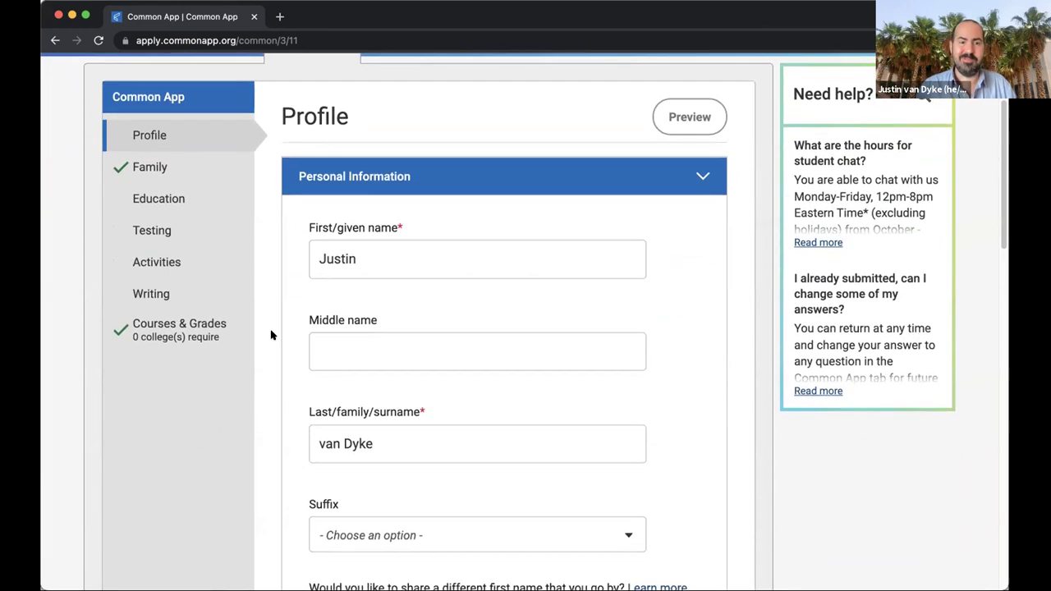
{"action": "scroll", "coordinate": [271, 335], "scroll_direction": "down", "scroll_amount": 20}
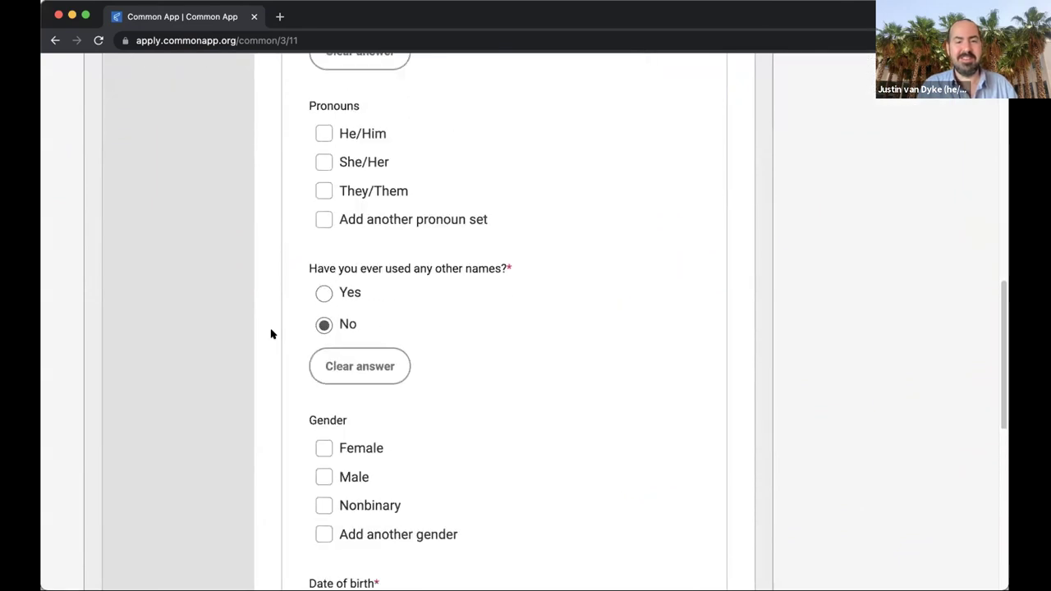
{"action": "scroll", "coordinate": [271, 334], "scroll_direction": "down", "scroll_amount": 2}
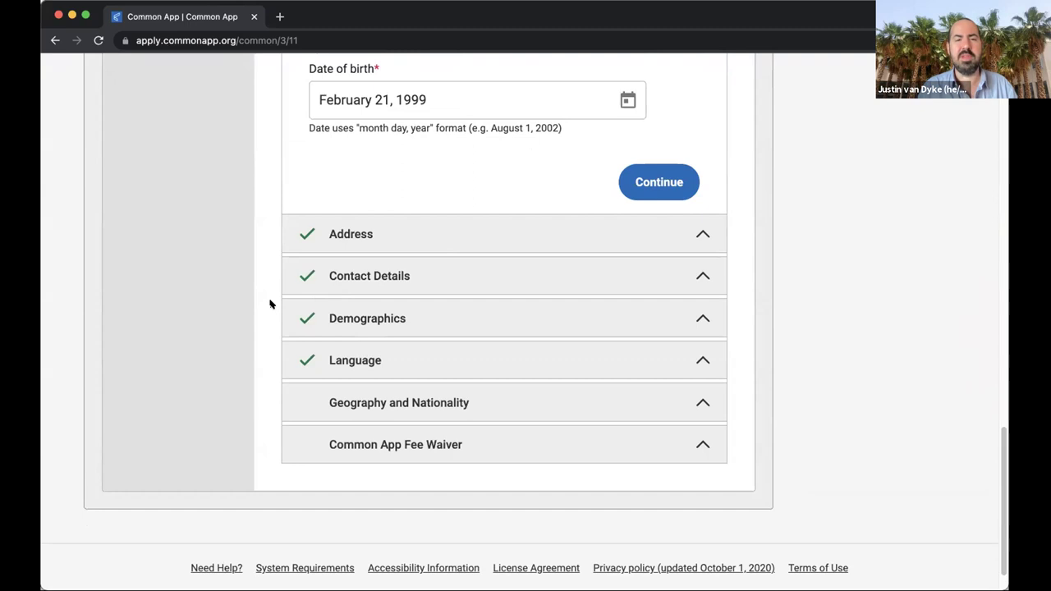
Open the Demographics section of the profile and review its questions through to the completion confirmation.
{"action": "left_click", "coordinate": [418, 323]}
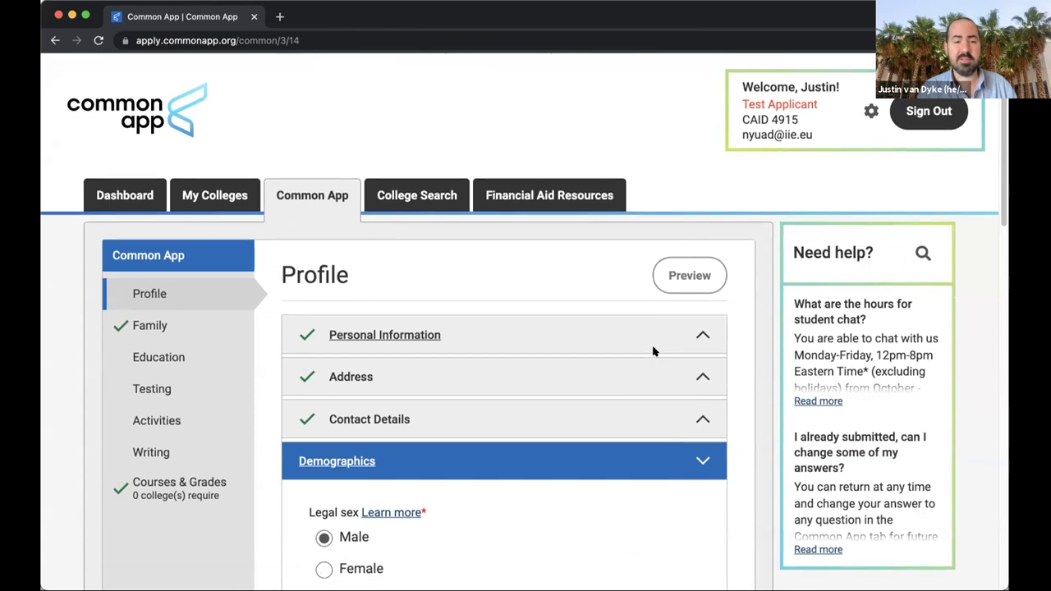
{"action": "scroll", "coordinate": [654, 350], "scroll_direction": "down", "scroll_amount": 5}
{"action": "scroll", "coordinate": [654, 352], "scroll_direction": "down", "scroll_amount": 2}
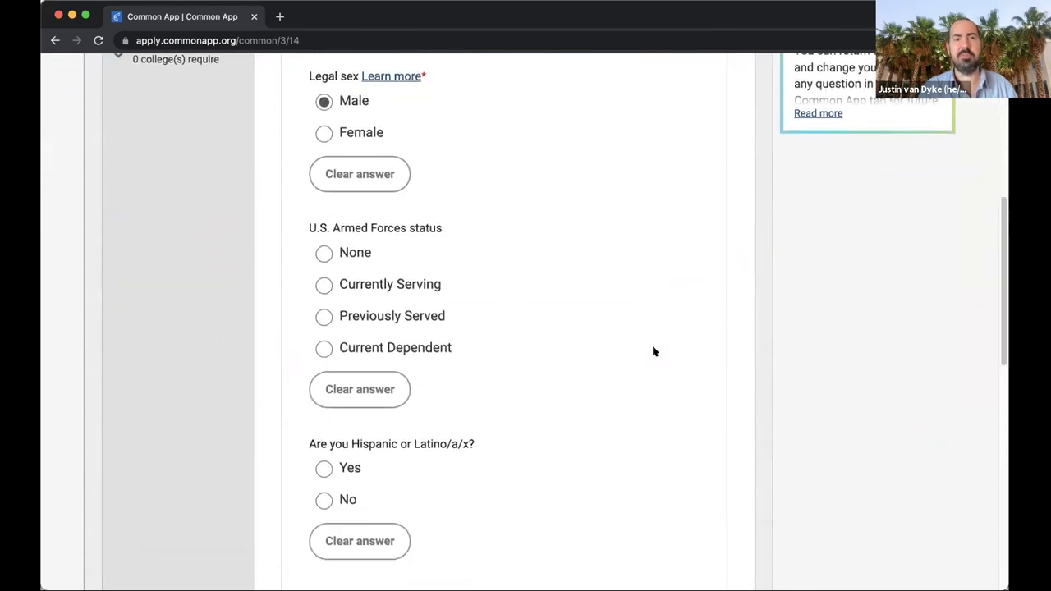
{"action": "scroll", "coordinate": [654, 347], "scroll_direction": "down", "scroll_amount": 3}
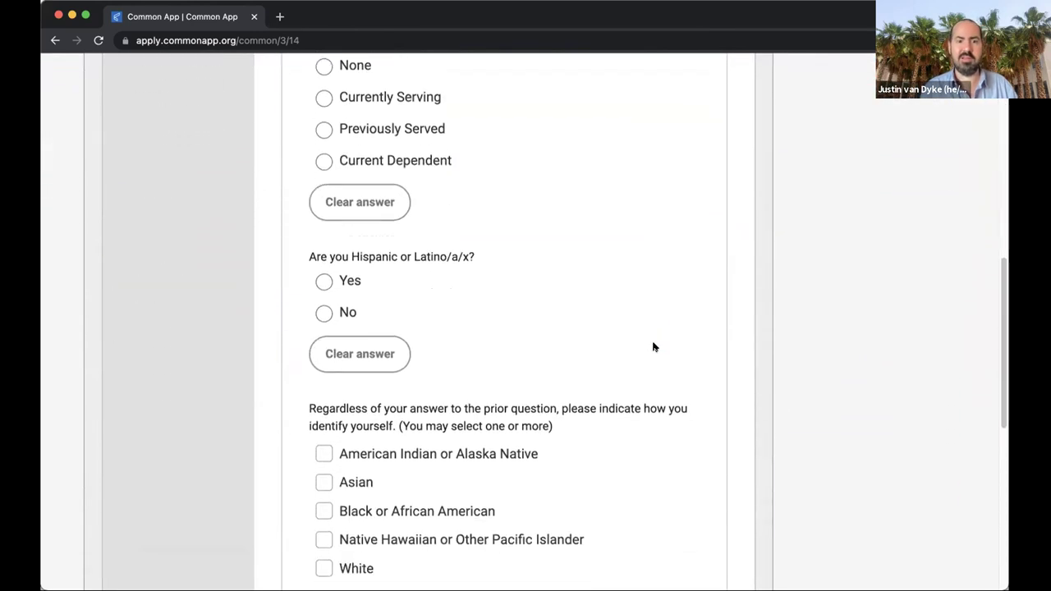
{"action": "scroll", "coordinate": [654, 347], "scroll_direction": "down", "scroll_amount": 1}
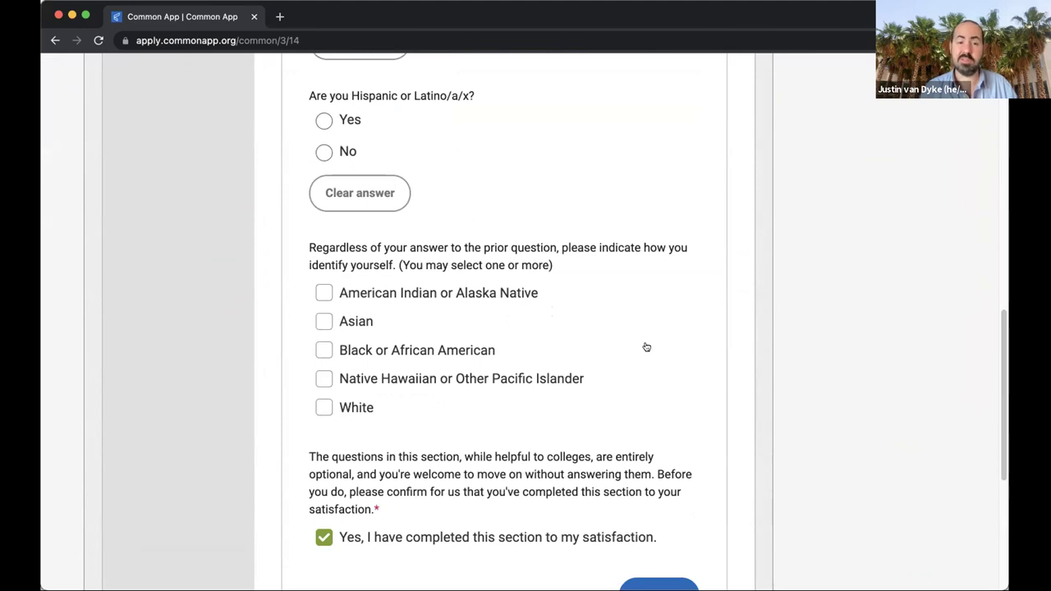
{"action": "scroll", "coordinate": [647, 347], "scroll_direction": "down", "scroll_amount": 1}
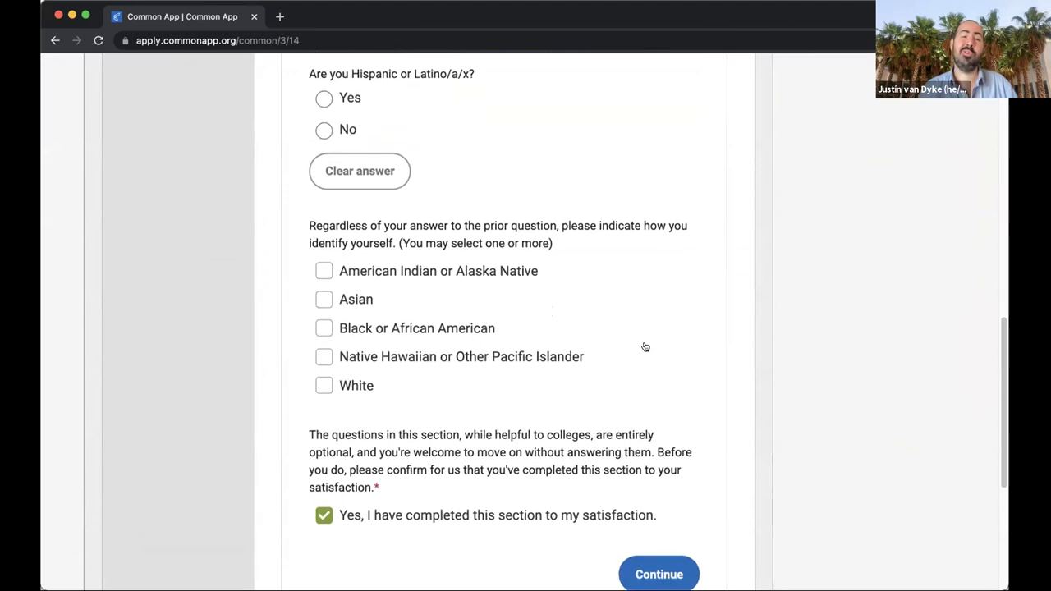
{"action": "scroll", "coordinate": [647, 340], "scroll_direction": "down", "scroll_amount": 3}
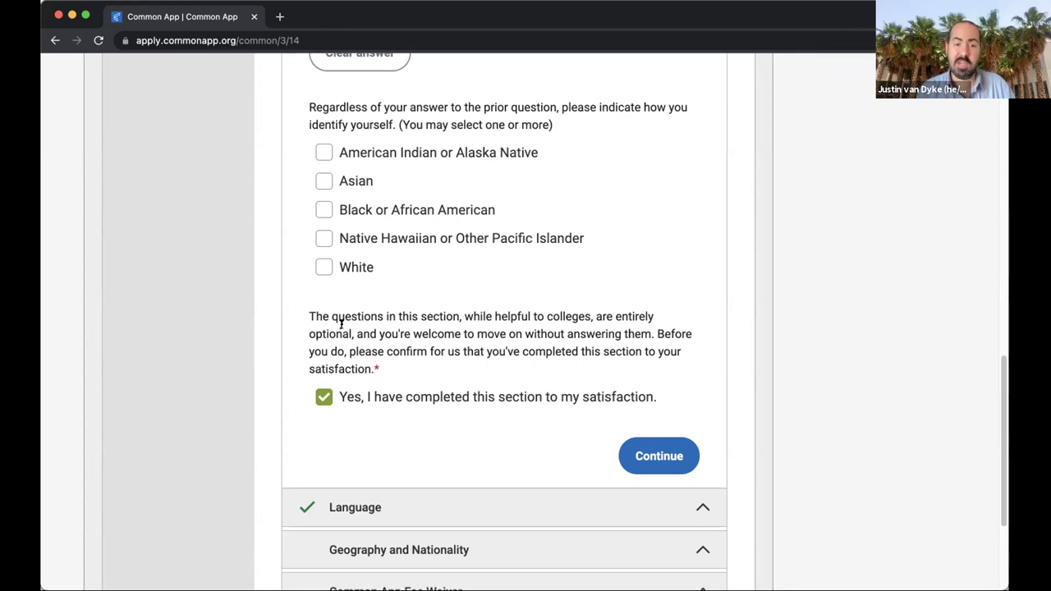
{"action": "scroll", "coordinate": [342, 324], "scroll_direction": "down", "scroll_amount": 3}
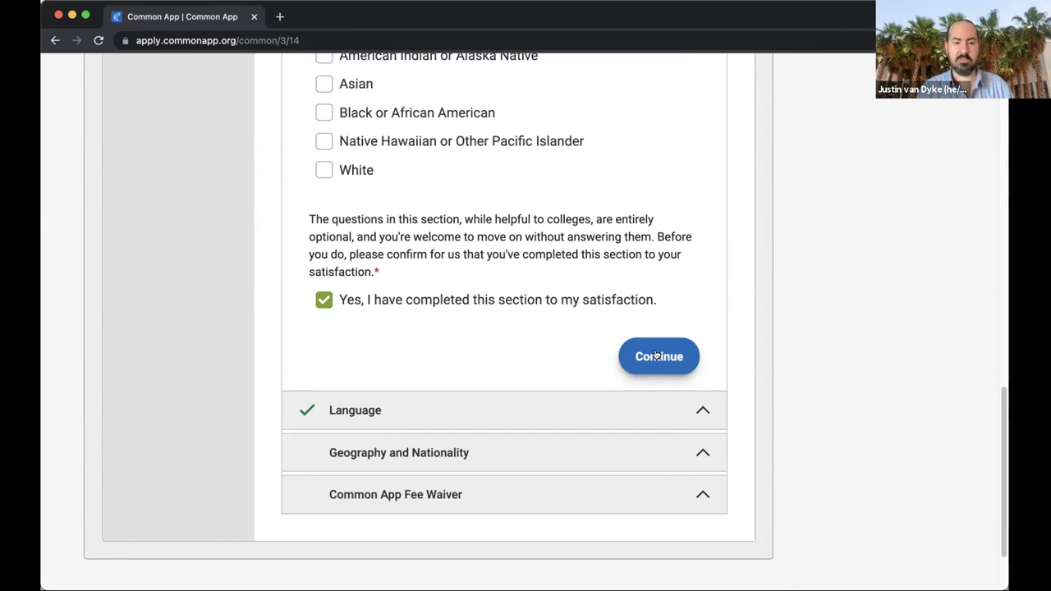
Open the Geography and Nationality section and review the birthplace, U.S. residence, citizenship and visa questions.
{"action": "left_click", "coordinate": [441, 454]}
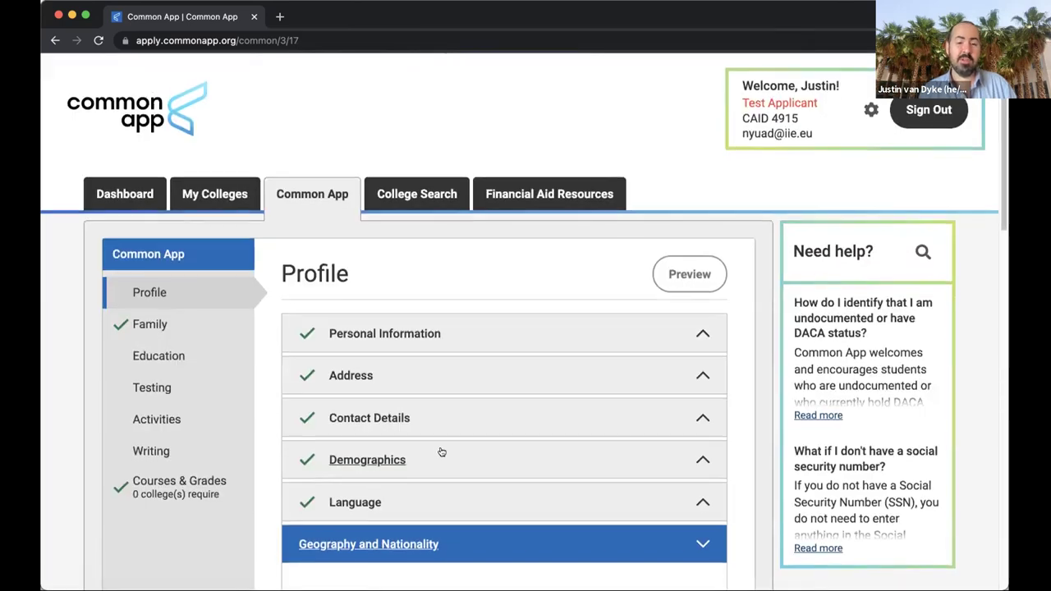
{"action": "scroll", "coordinate": [441, 452], "scroll_direction": "down", "scroll_amount": 3}
{"action": "scroll", "coordinate": [442, 452], "scroll_direction": "down", "scroll_amount": 3}
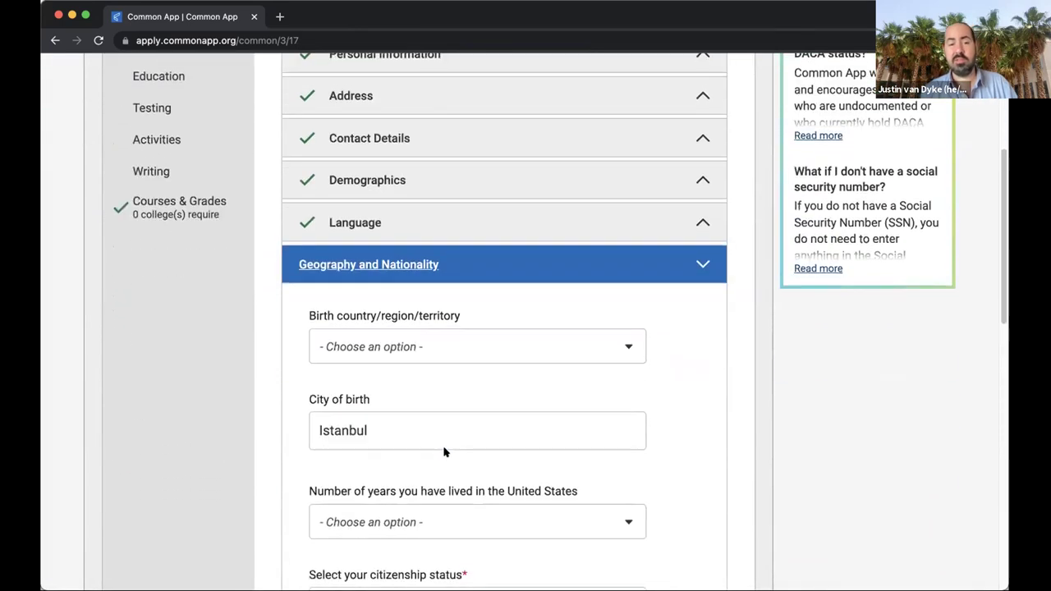
{"action": "scroll", "coordinate": [469, 432], "scroll_direction": "down", "scroll_amount": 1}
{"action": "scroll", "coordinate": [328, 492], "scroll_direction": "down", "scroll_amount": 1}
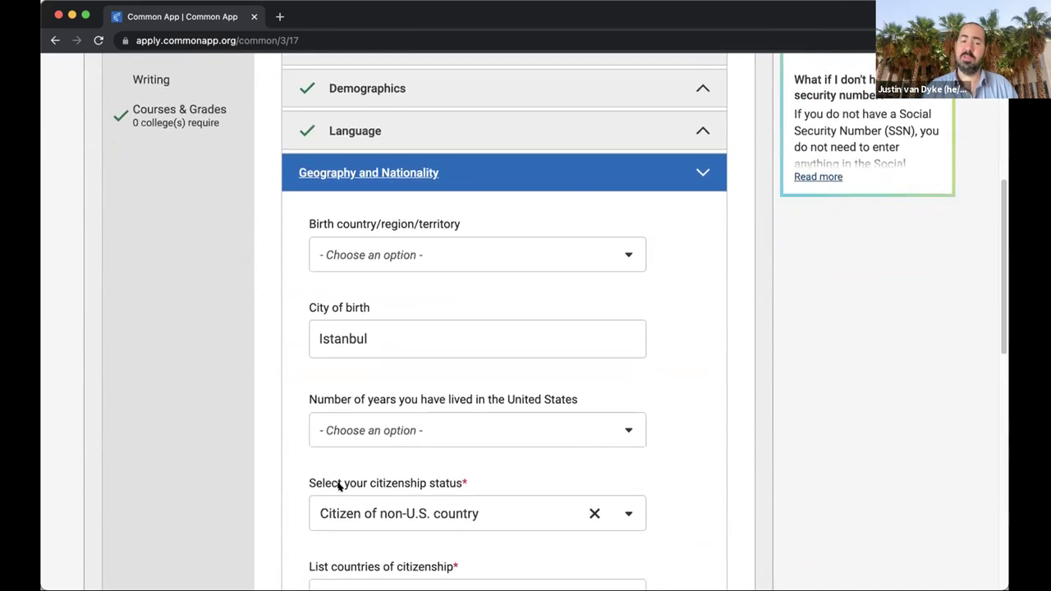
{"action": "left_click", "coordinate": [381, 432]}
{"action": "left_click", "coordinate": [246, 409]}
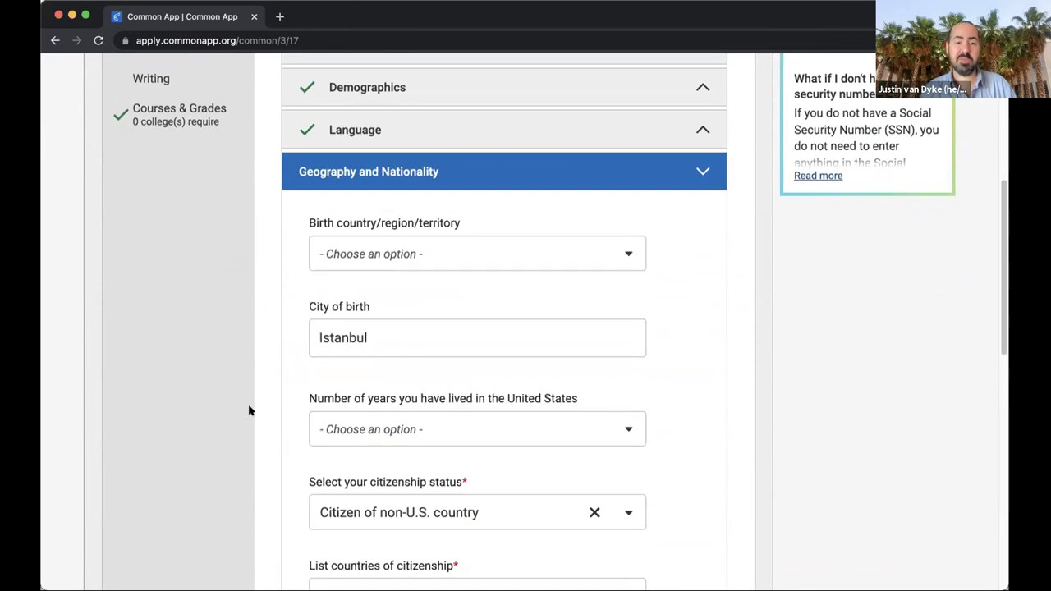
{"action": "scroll", "coordinate": [249, 410], "scroll_direction": "down", "scroll_amount": 2}
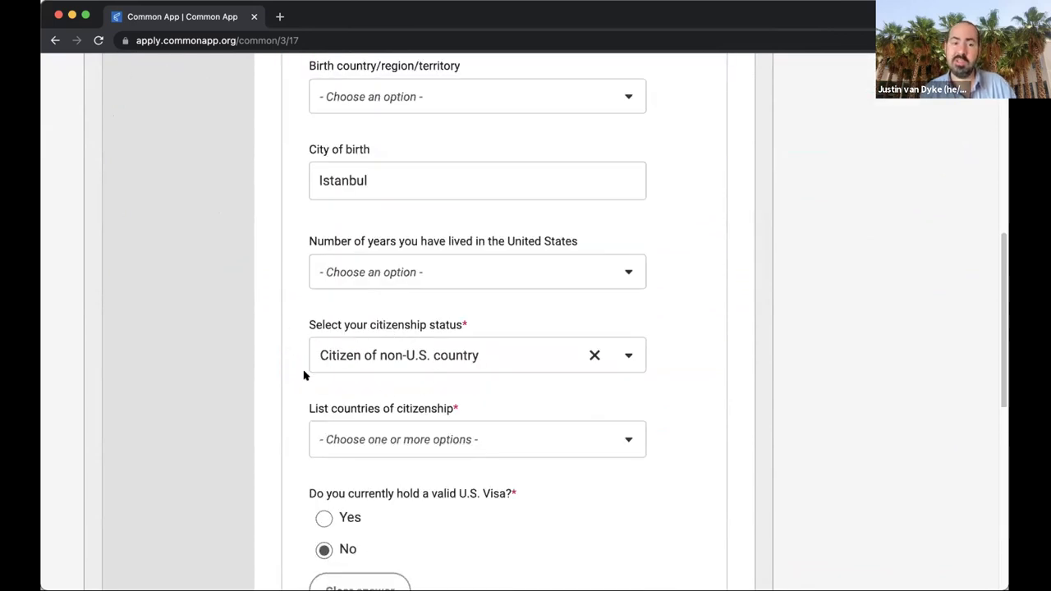
{"action": "scroll", "coordinate": [303, 376], "scroll_direction": "down", "scroll_amount": 5}
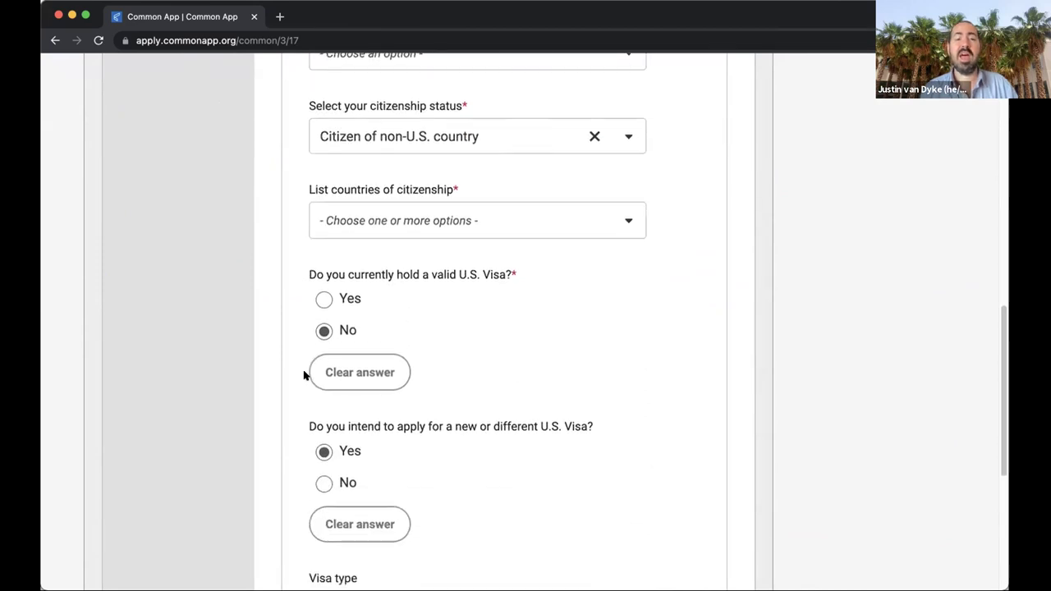
{"action": "scroll", "coordinate": [304, 376], "scroll_direction": "down", "scroll_amount": 1}
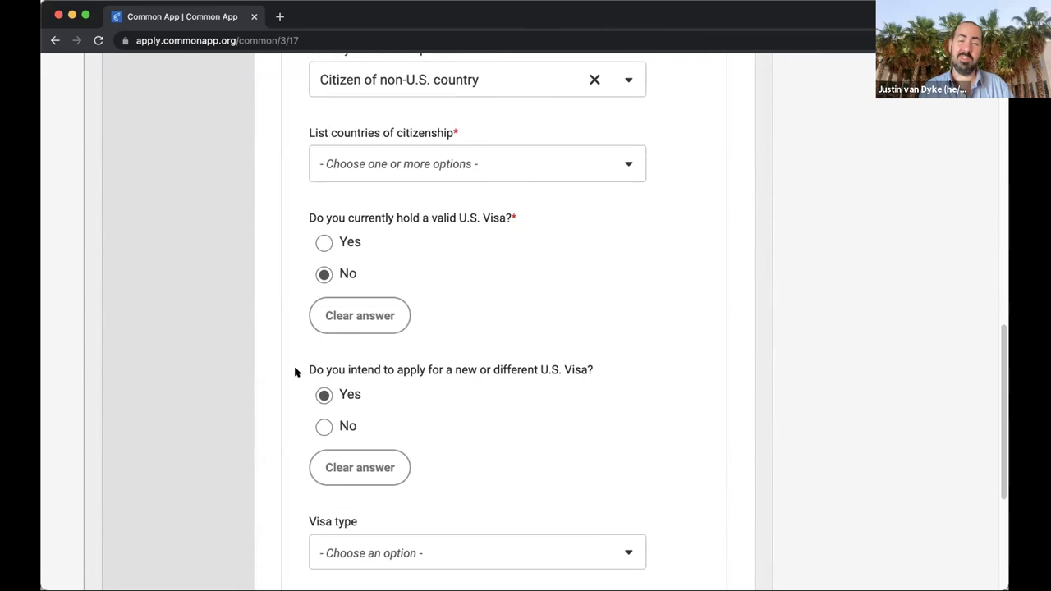
{"action": "scroll", "coordinate": [295, 372], "scroll_direction": "down", "scroll_amount": 3}
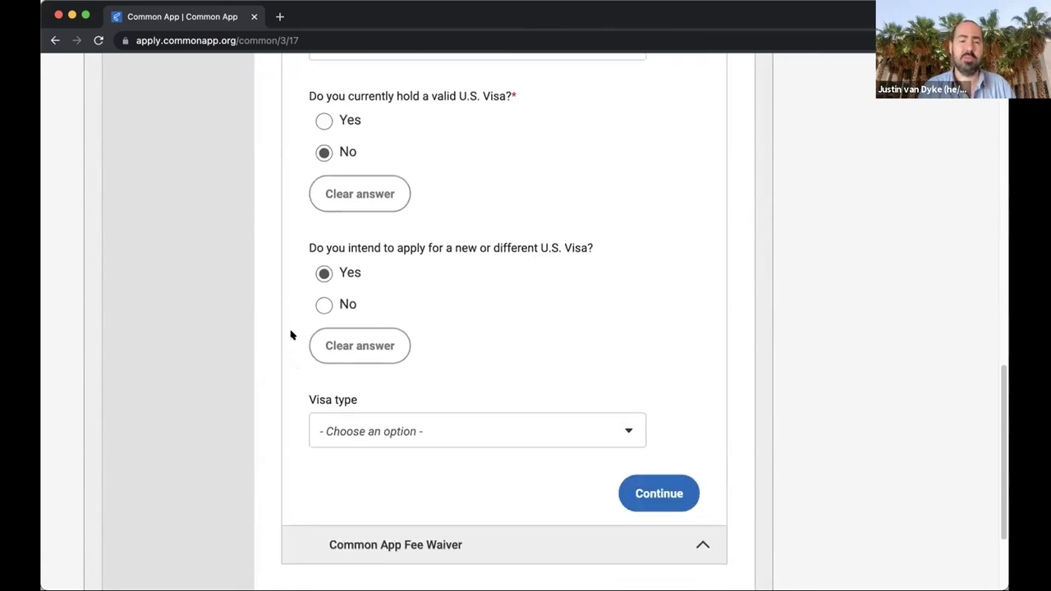
Look through the available visa types, including F-1 Student, and close the list without choosing one.
{"action": "left_click", "coordinate": [355, 426]}
{"action": "scroll", "coordinate": [394, 357], "scroll_direction": "down", "scroll_amount": 3}
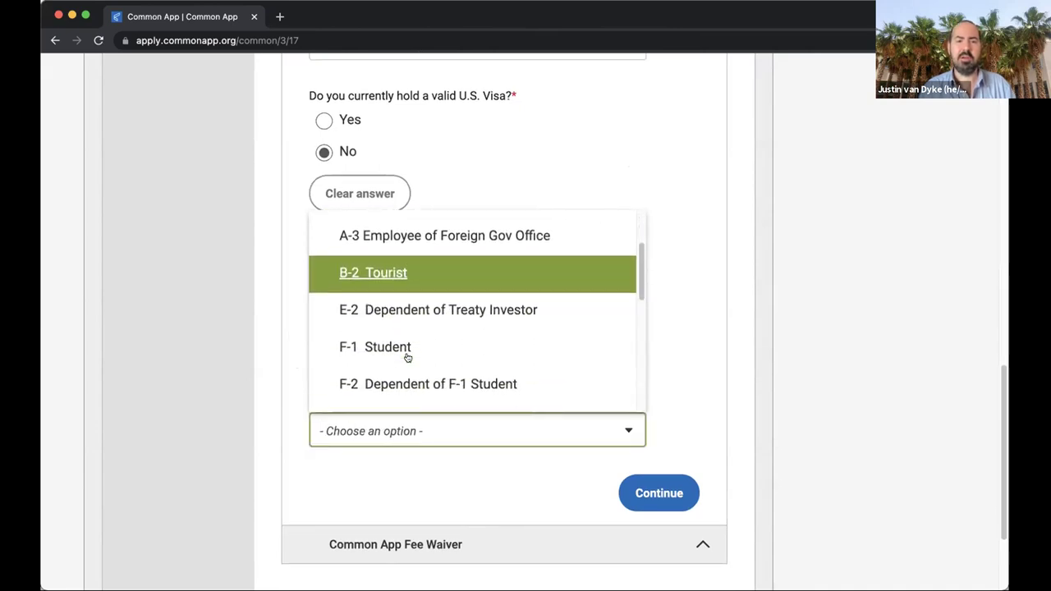
{"action": "left_click", "coordinate": [267, 340]}
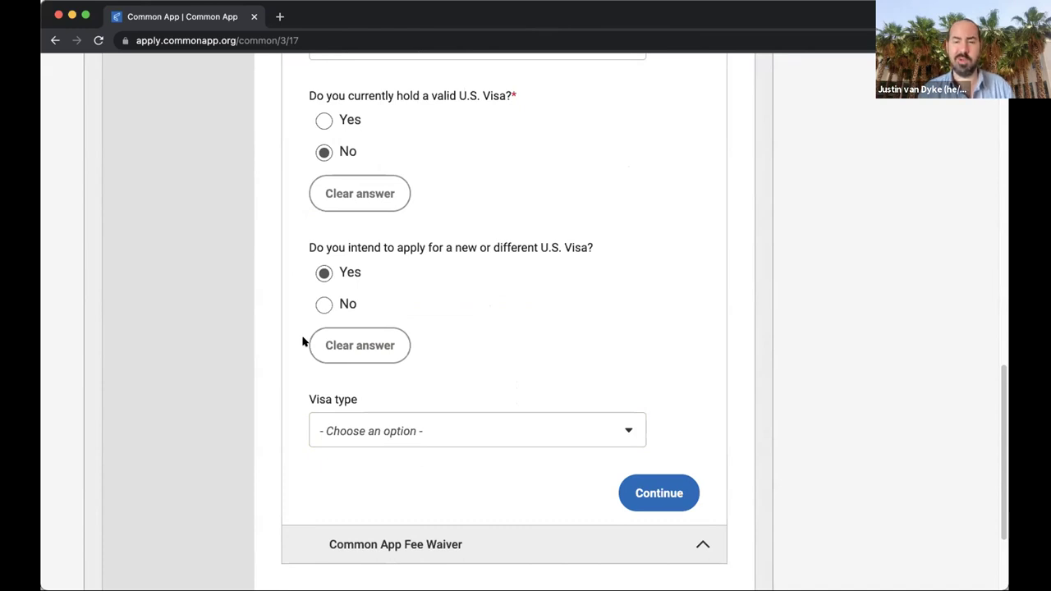
Open the Common App Fee Waiver section and review the eligibility indicators, signature field and Strive for College question.
{"action": "scroll", "coordinate": [258, 312], "scroll_direction": "down", "scroll_amount": 3}
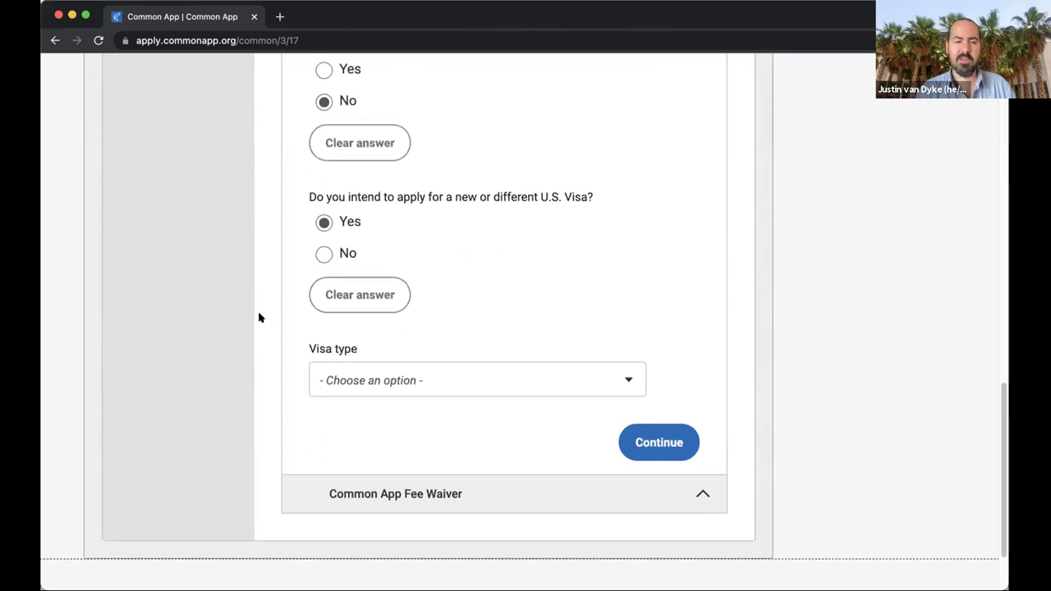
{"action": "left_click", "coordinate": [441, 402]}
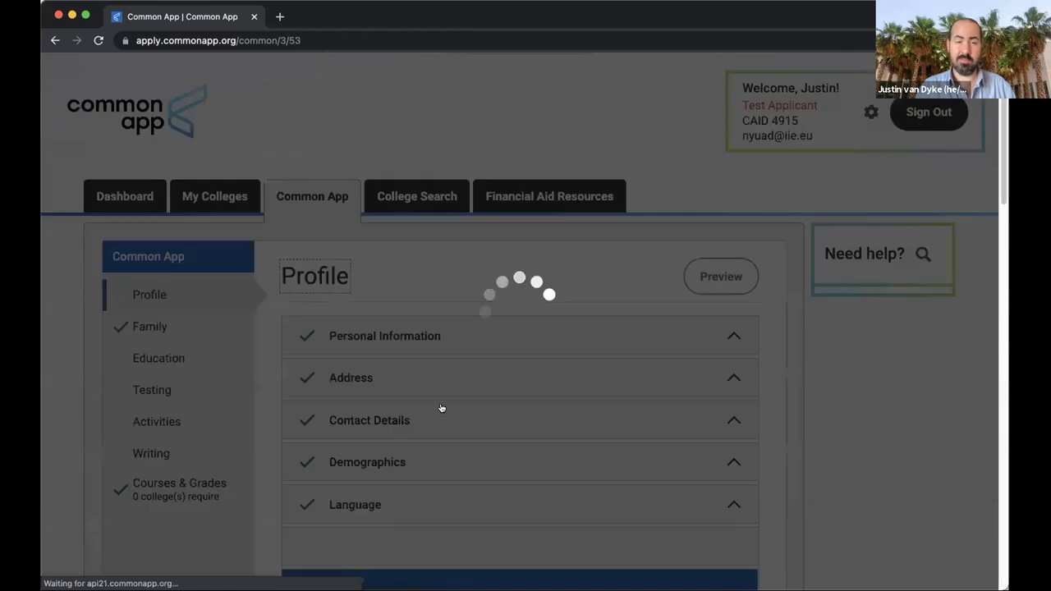
{"action": "scroll", "coordinate": [420, 391], "scroll_direction": "down", "scroll_amount": 1}
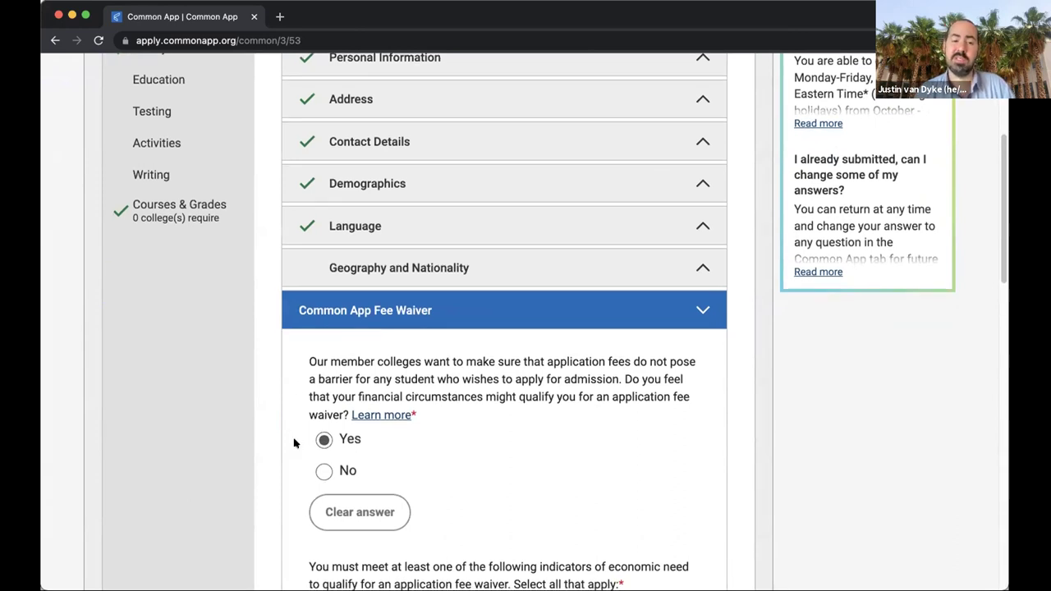
{"action": "scroll", "coordinate": [294, 443], "scroll_direction": "down", "scroll_amount": 5}
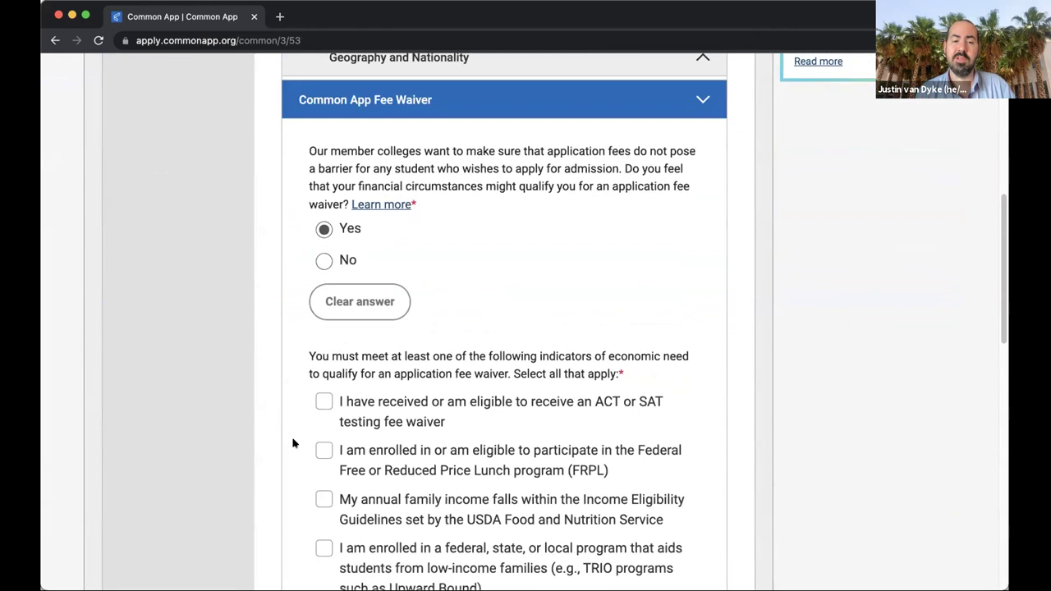
{"action": "scroll", "coordinate": [294, 444], "scroll_direction": "down", "scroll_amount": 6}
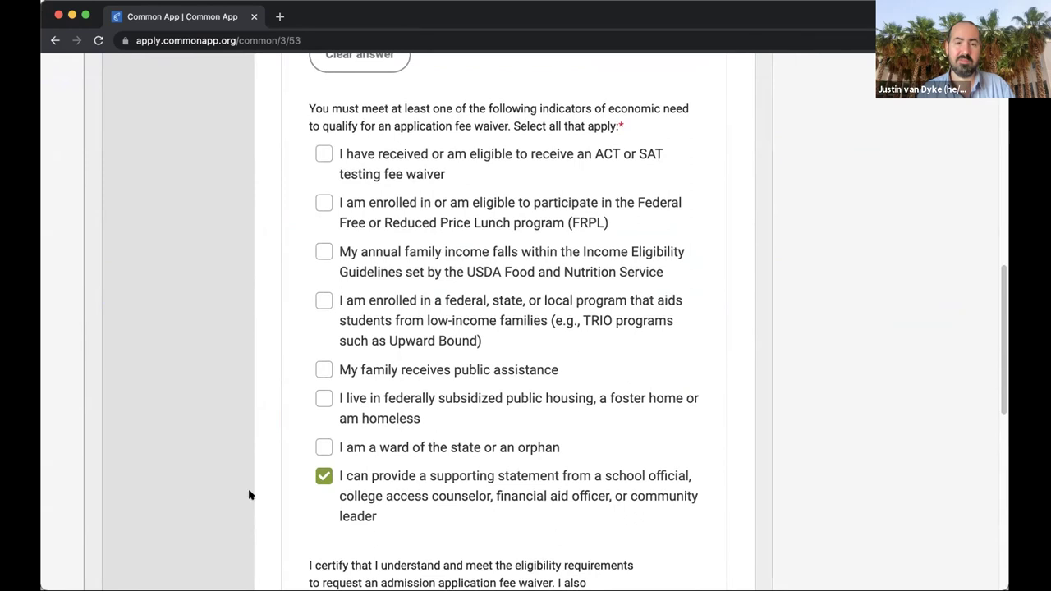
{"action": "scroll", "coordinate": [252, 492], "scroll_direction": "down", "scroll_amount": 1}
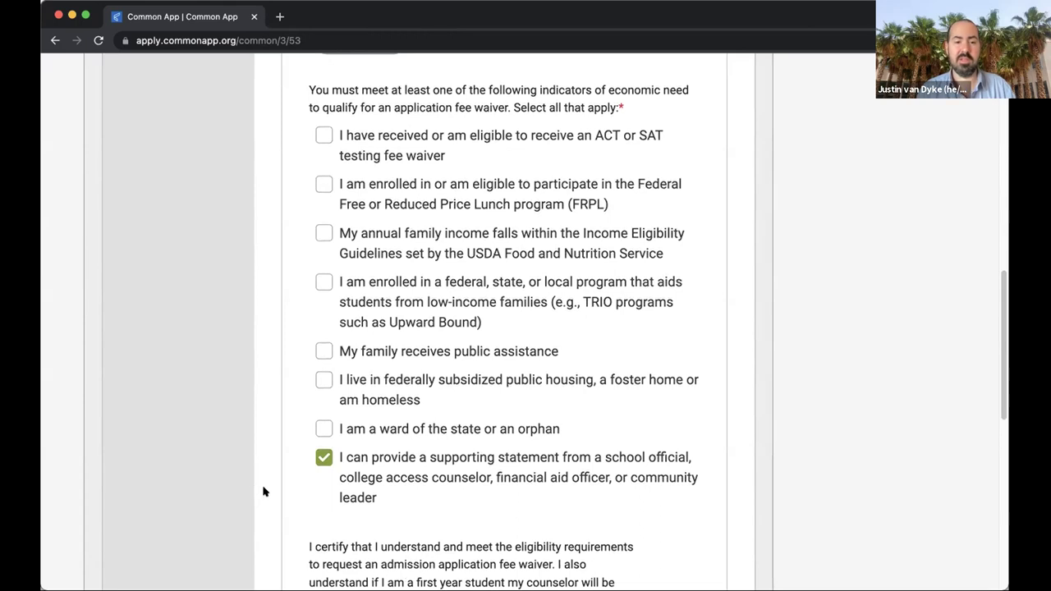
{"action": "scroll", "coordinate": [254, 489], "scroll_direction": "down", "scroll_amount": 4}
{"action": "scroll", "coordinate": [264, 485], "scroll_direction": "down", "scroll_amount": 8}
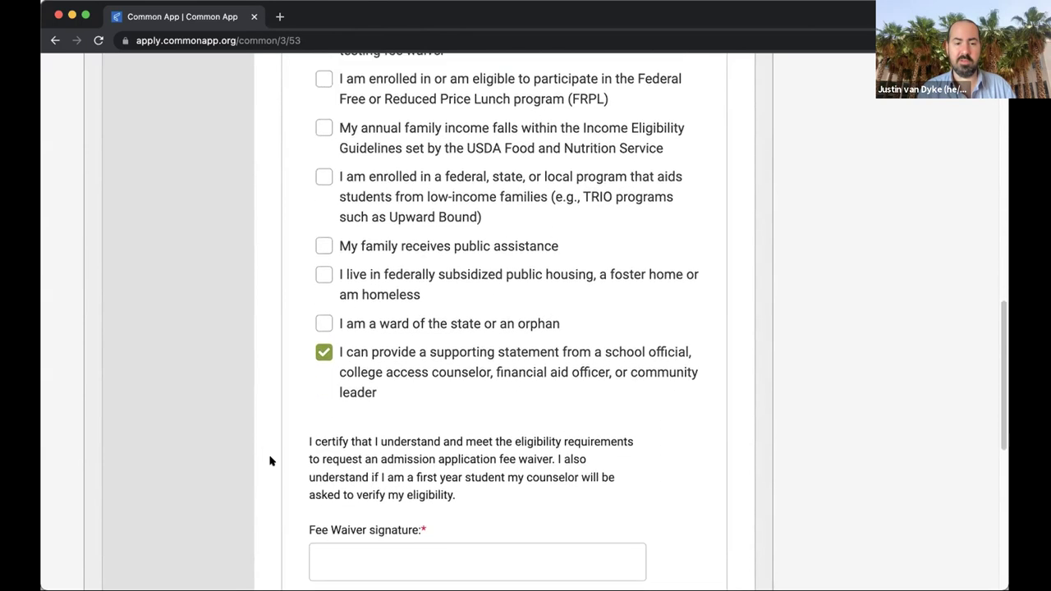
{"action": "scroll", "coordinate": [552, 439], "scroll_direction": "down", "scroll_amount": 14}
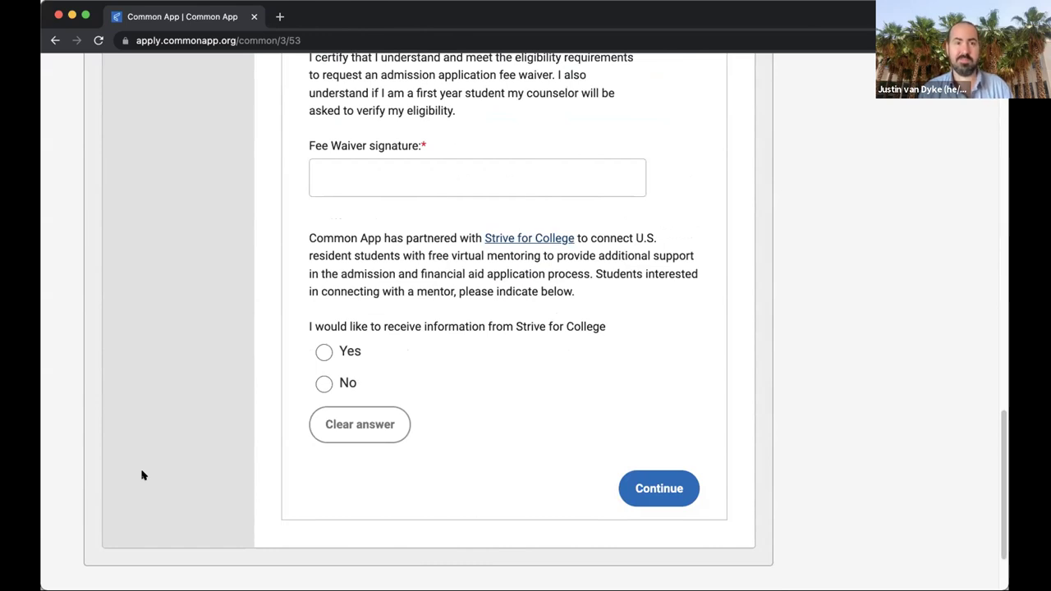
Open the high school lookup from the Education section and search by name for "sarajevo".
{"action": "scroll", "coordinate": [145, 476], "scroll_direction": "up", "scroll_amount": 1}
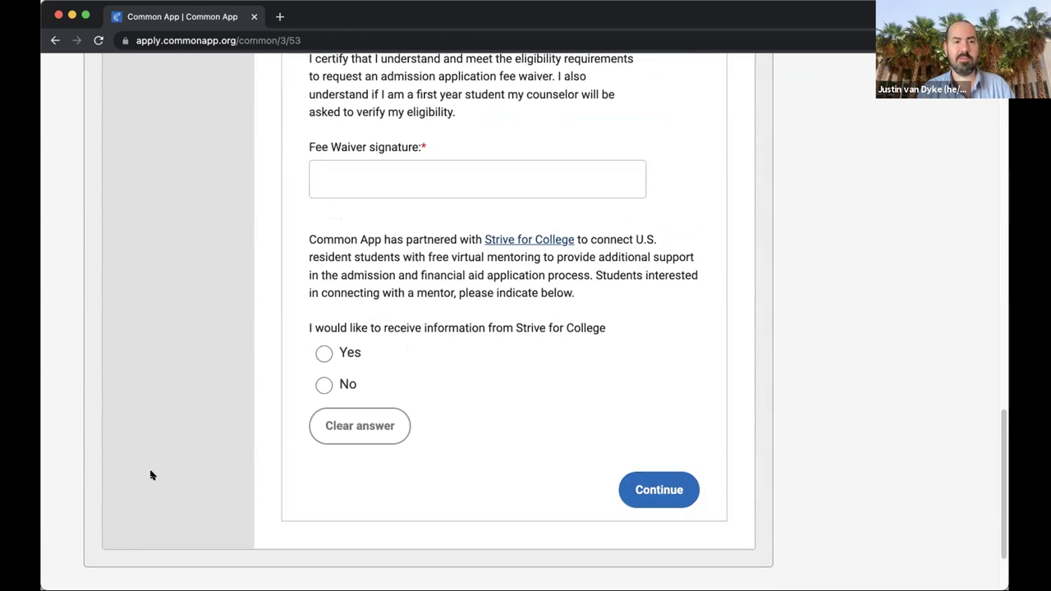
{"action": "scroll", "coordinate": [169, 359], "scroll_direction": "up", "scroll_amount": 15}
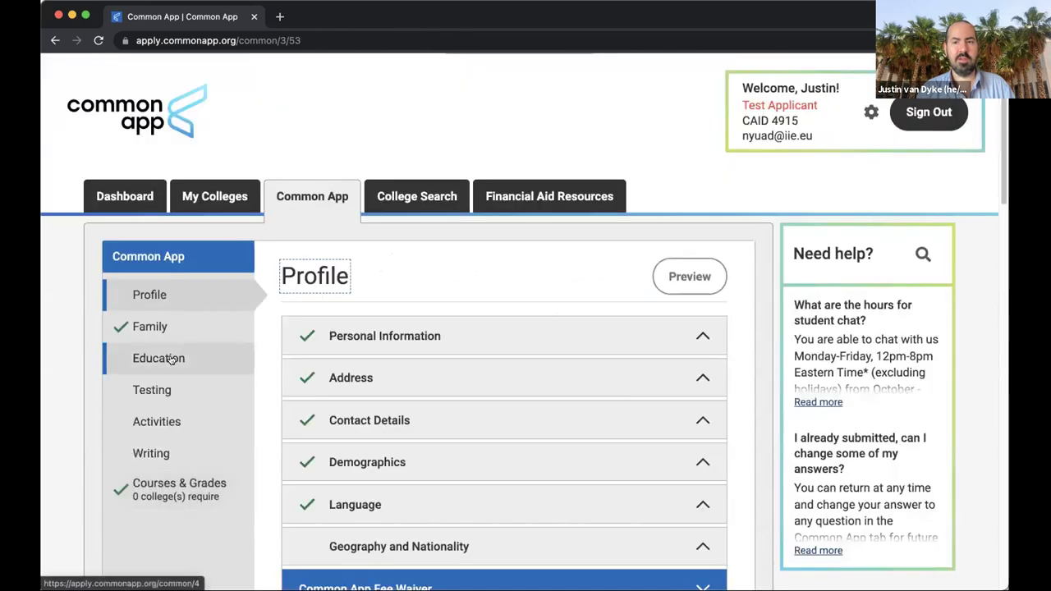
{"action": "left_click", "coordinate": [159, 359]}
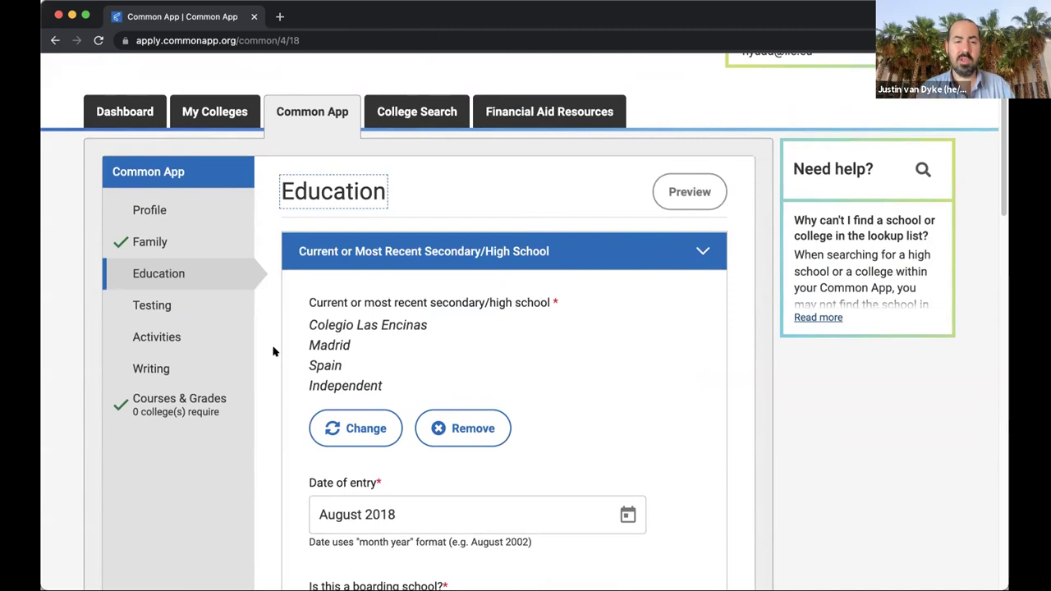
{"action": "left_click", "coordinate": [335, 424]}
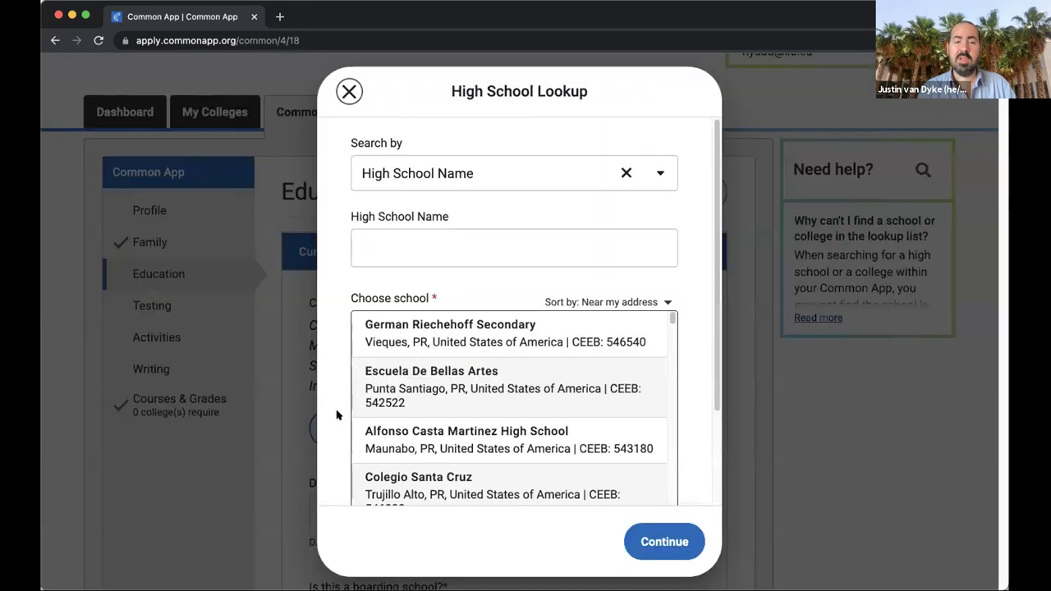
{"action": "left_click", "coordinate": [390, 246]}
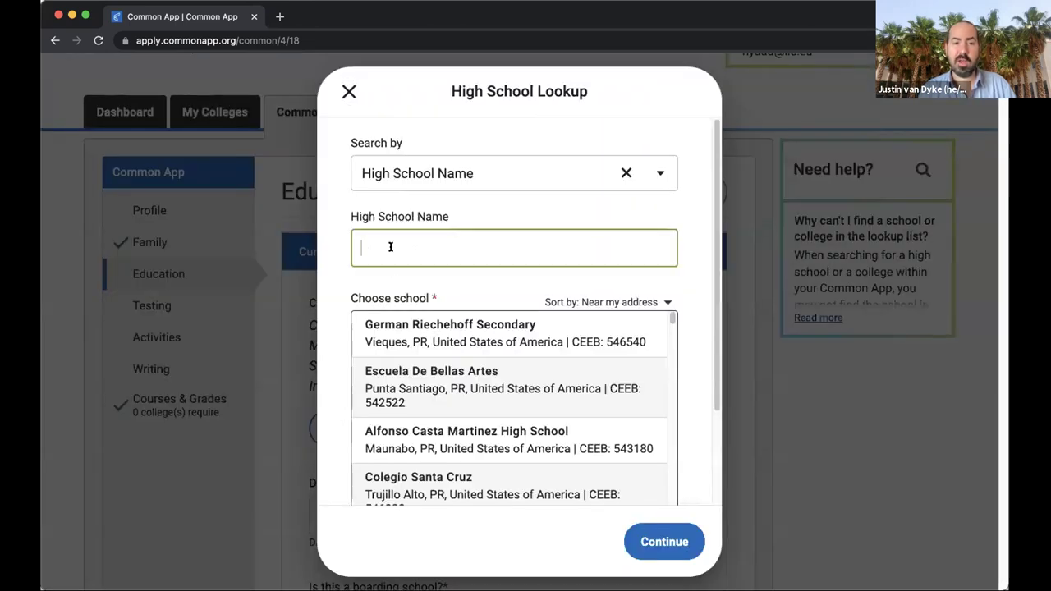
{"action": "type", "text": "sarajevo"}
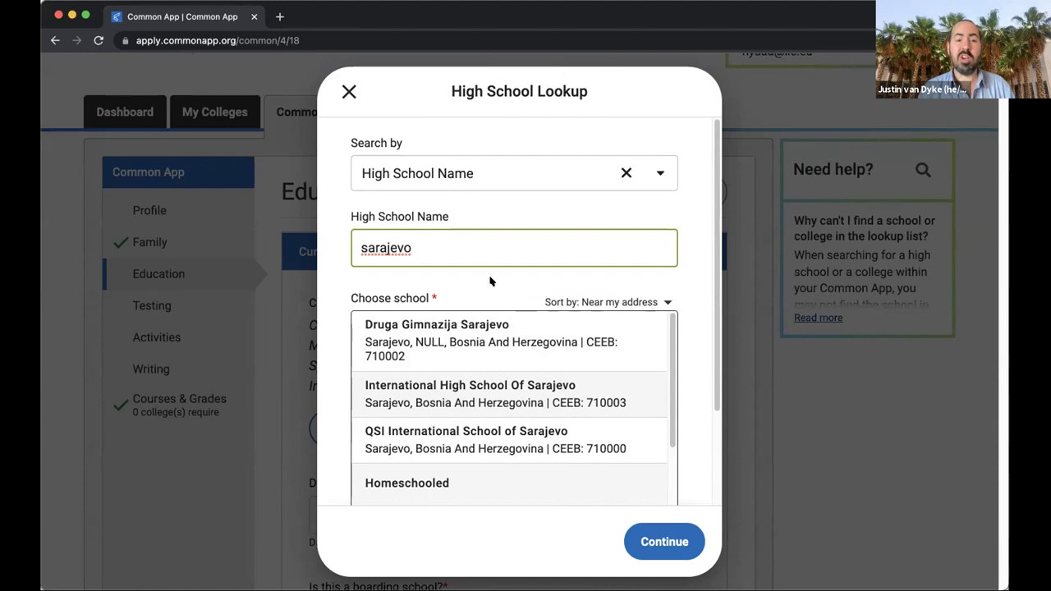
Replace the school name search with "bosnjacka" and look through the matching entries.
{"action": "key", "text": "BackSpace"}
{"action": "key", "text": "BackSpace"}
{"action": "key", "text": "BackSpace"}
{"action": "key", "text": "BackSpace"}
{"action": "key", "text": "BackSpace"}
{"action": "key", "text": "BackSpace"}
{"action": "key", "text": "BackSpace"}
{"action": "key", "text": "BackSpace"}
{"action": "type", "text": "bosnjacka"}
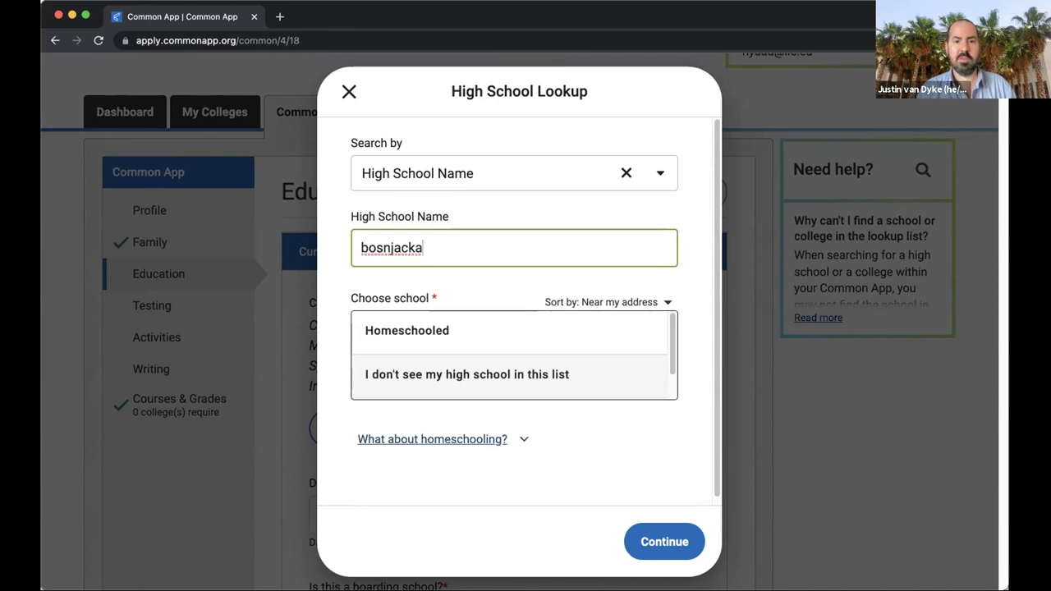
{"action": "scroll", "coordinate": [470, 333], "scroll_direction": "down", "scroll_amount": 1}
Clear the school name search and look up "cam" instead.
{"action": "key", "text": "BackSpace"}
{"action": "key", "text": "BackSpace"}
{"action": "key", "text": "BackSpace"}
{"action": "key", "text": "BackSpace"}
{"action": "key", "text": "BackSpace"}
{"action": "key", "text": "BackSpace"}
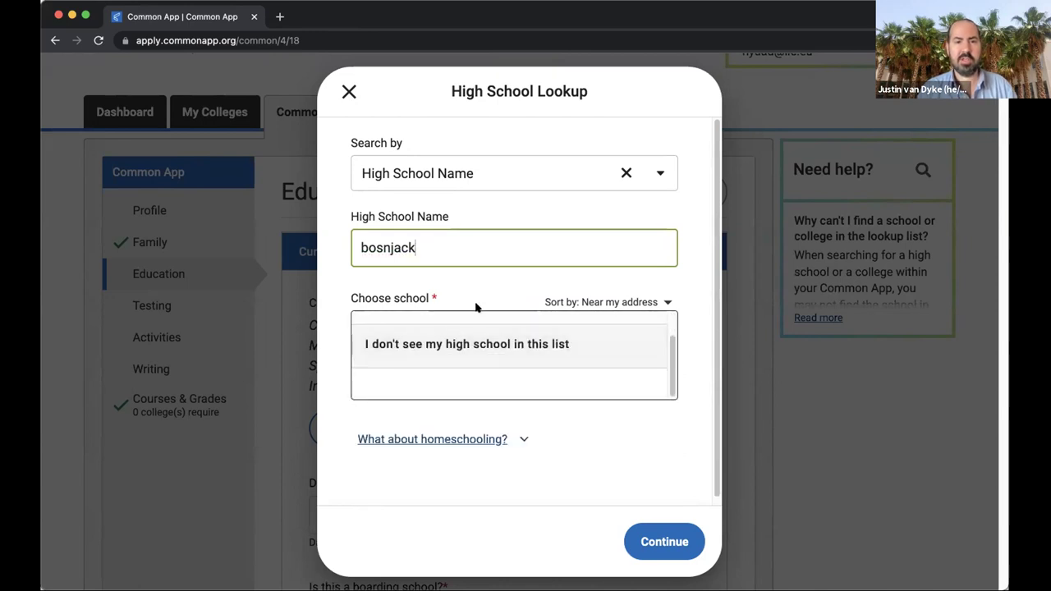
{"action": "key", "text": "BackSpace"}
{"action": "key", "text": "BackSpace"}
{"action": "key", "text": "BackSpace"}
{"action": "type", "text": "cam"}
Change the high school name search to "prva bos".
{"action": "key", "text": "BackSpace"}
{"action": "key", "text": "BackSpace"}
{"action": "key", "text": "BackSpace"}
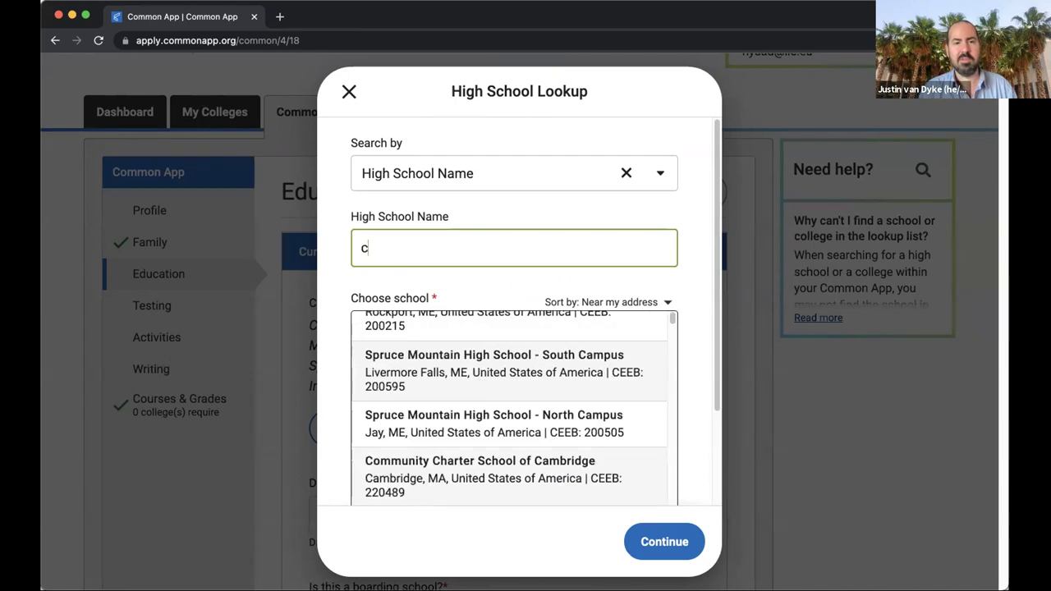
{"action": "type", "text": "prva"}
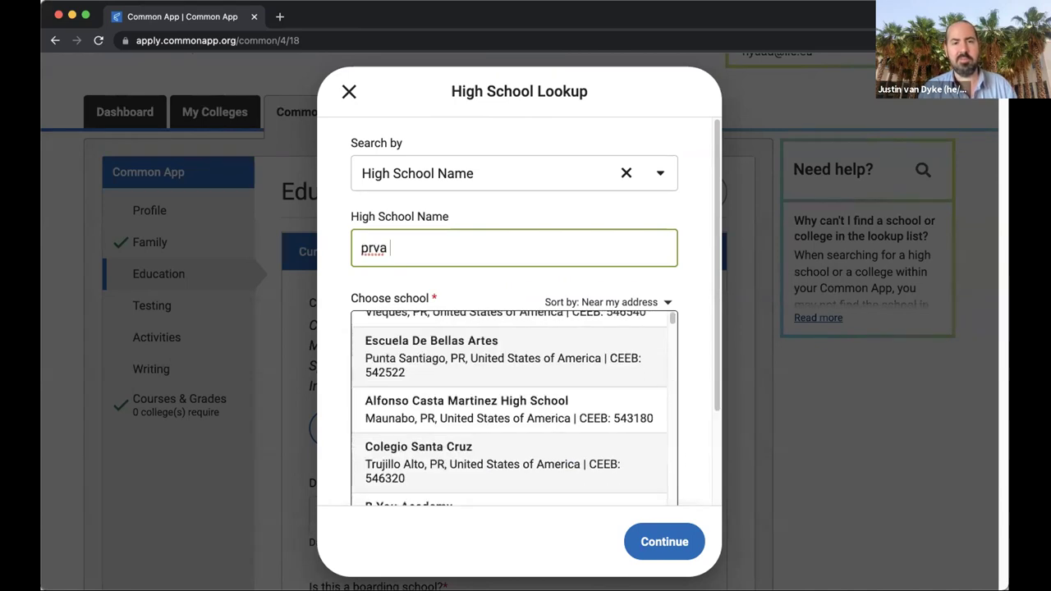
{"action": "type", "text": " bos"}
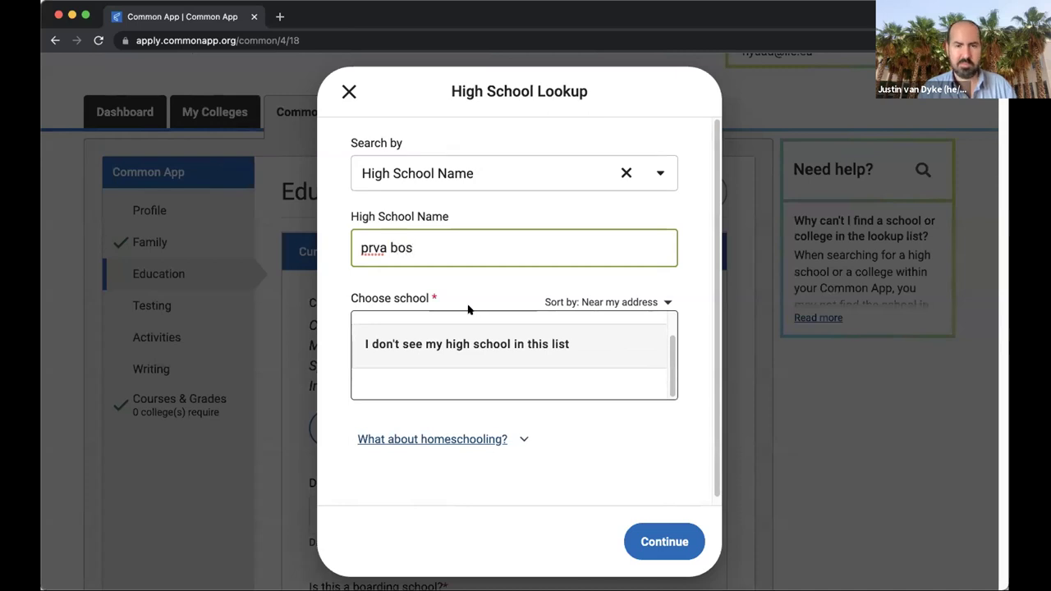
Search the high school list for "sarajevo" again and scan the entries through to the end of the list.
{"action": "key", "text": "BackSpace"}
{"action": "key", "text": "BackSpace"}
{"action": "key", "text": "BackSpace"}
{"action": "key", "text": "BackSpace"}
{"action": "key", "text": "BackSpace"}
{"action": "key", "text": "BackSpace"}
{"action": "key", "text": "BackSpace"}
{"action": "key", "text": "BackSpace"}
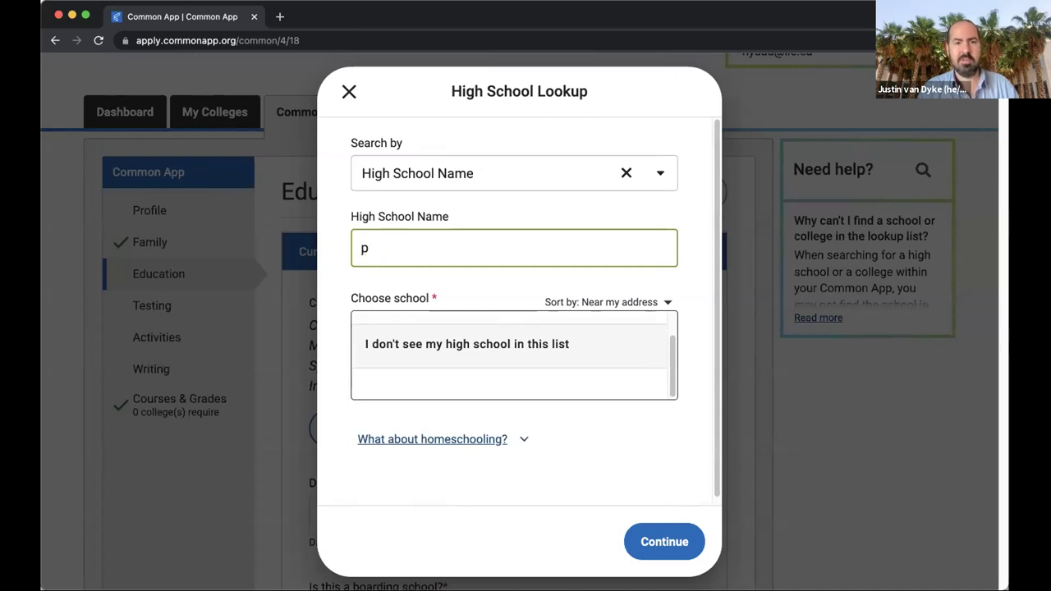
{"action": "type", "text": "sarajevo"}
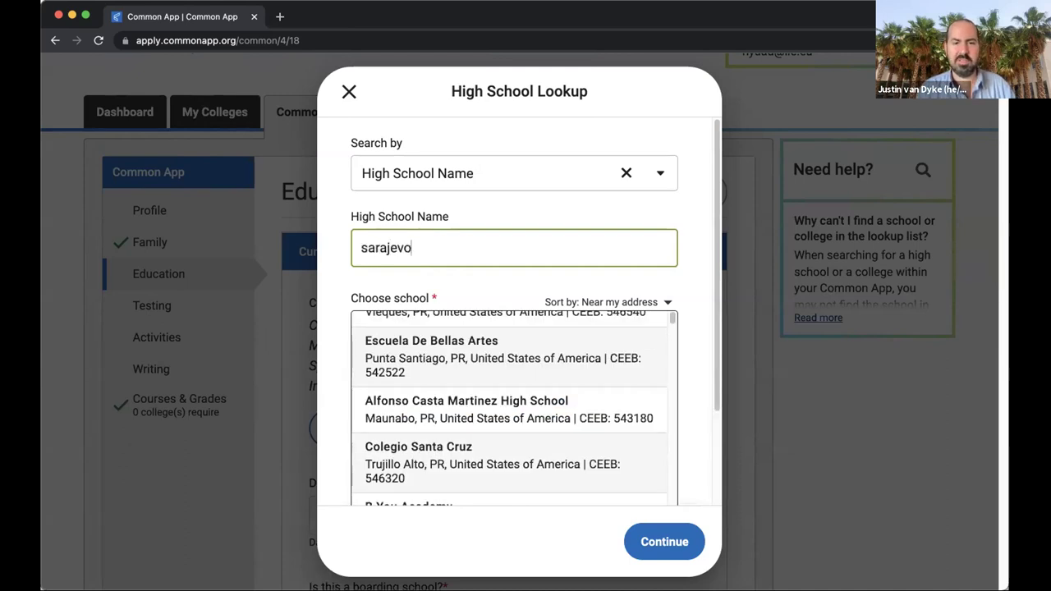
{"action": "scroll", "coordinate": [478, 417], "scroll_direction": "up", "scroll_amount": 1}
{"action": "scroll", "coordinate": [479, 417], "scroll_direction": "down", "scroll_amount": 3}
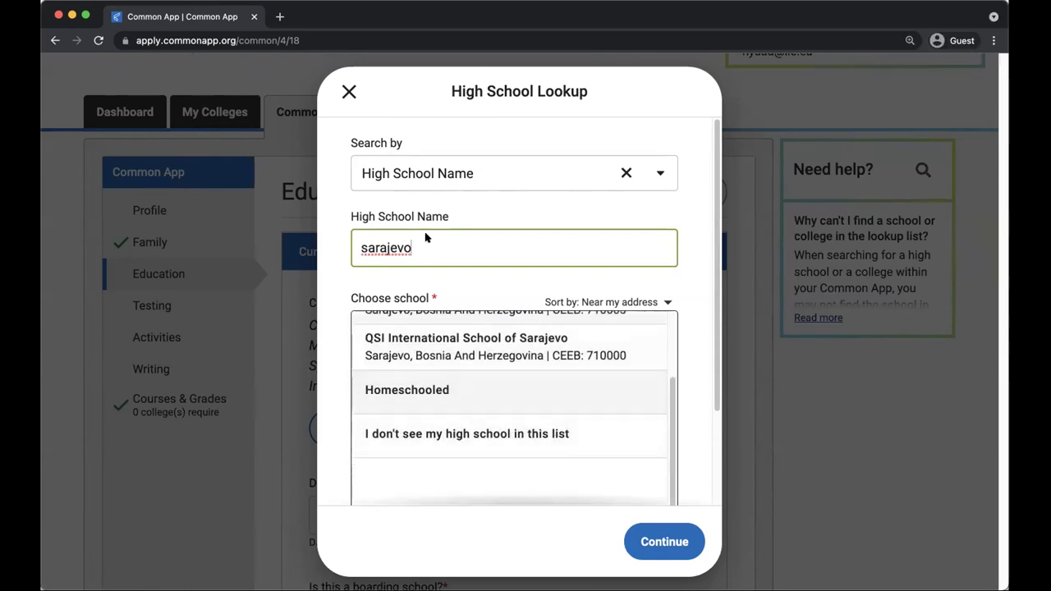
Search the high school list for "first bosn" and check the entries offered.
{"action": "key", "text": "BackSpace"}
{"action": "key", "text": "BackSpace"}
{"action": "key", "text": "BackSpace"}
{"action": "key", "text": "BackSpace"}
{"action": "key", "text": "BackSpace"}
{"action": "key", "text": "BackSpace"}
{"action": "key", "text": "BackSpace"}
{"action": "key", "text": "BackSpace"}
{"action": "type", "text": "first bosn"}
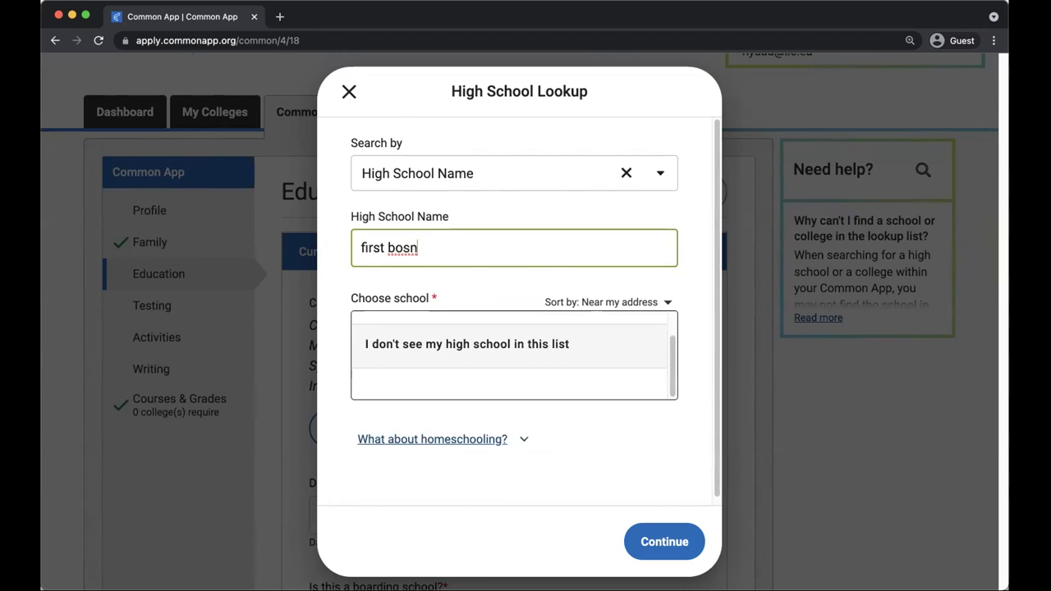
{"action": "scroll", "coordinate": [573, 353], "scroll_direction": "up", "scroll_amount": 2}
{"action": "scroll", "coordinate": [573, 354], "scroll_direction": "down", "scroll_amount": 1}
{"action": "scroll", "coordinate": [573, 354], "scroll_direction": "down", "scroll_amount": 1}
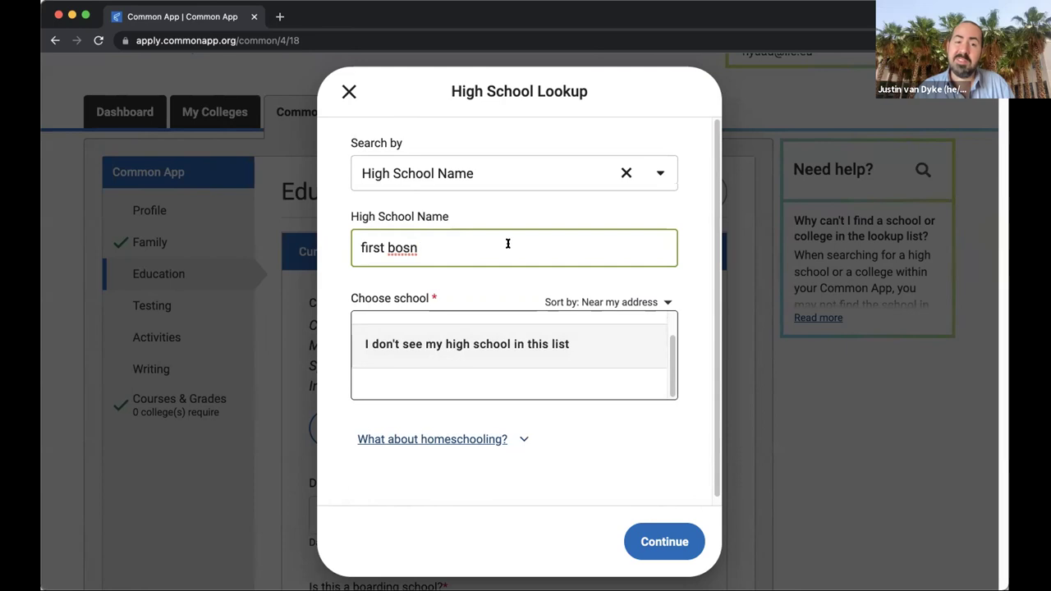
Clear the school name search and close the High School Lookup without choosing a school.
{"action": "key", "text": "BackSpace"}
{"action": "key", "text": "BackSpace"}
{"action": "key", "text": "BackSpace"}
{"action": "key", "text": "BackSpace"}
{"action": "key", "text": "BackSpace"}
{"action": "key", "text": "BackSpace"}
{"action": "key", "text": "BackSpace"}
{"action": "key", "text": "BackSpace"}
{"action": "key", "text": "BackSpace"}
{"action": "key", "text": "BackSpace"}
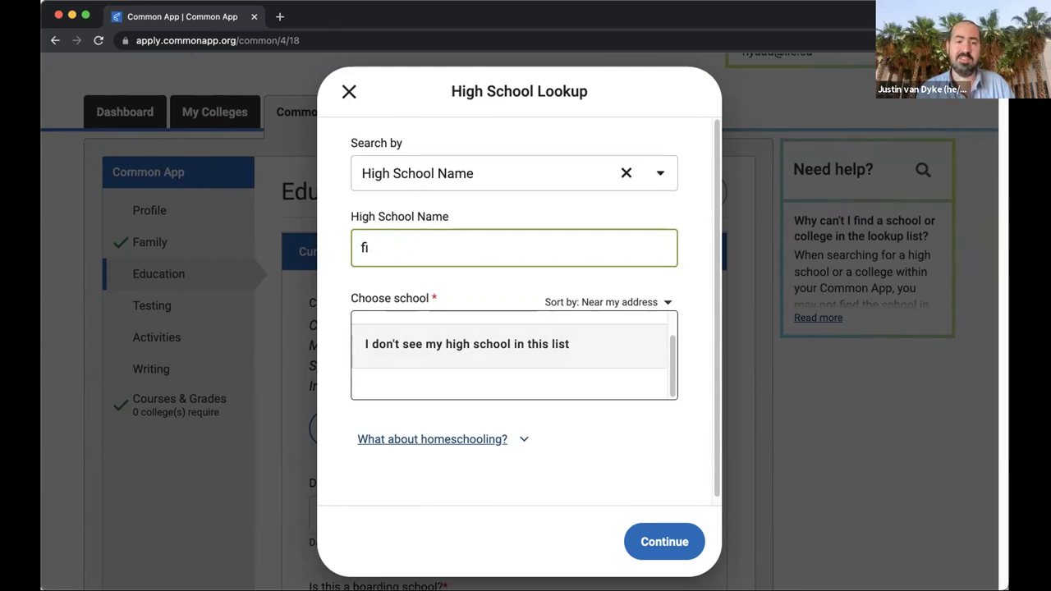
{"action": "left_click", "coordinate": [349, 91]}
Review the current high school questions on entry date, boarding, graduation and progression, including the gap year details field.
{"action": "scroll", "coordinate": [345, 259], "scroll_direction": "down", "scroll_amount": 5}
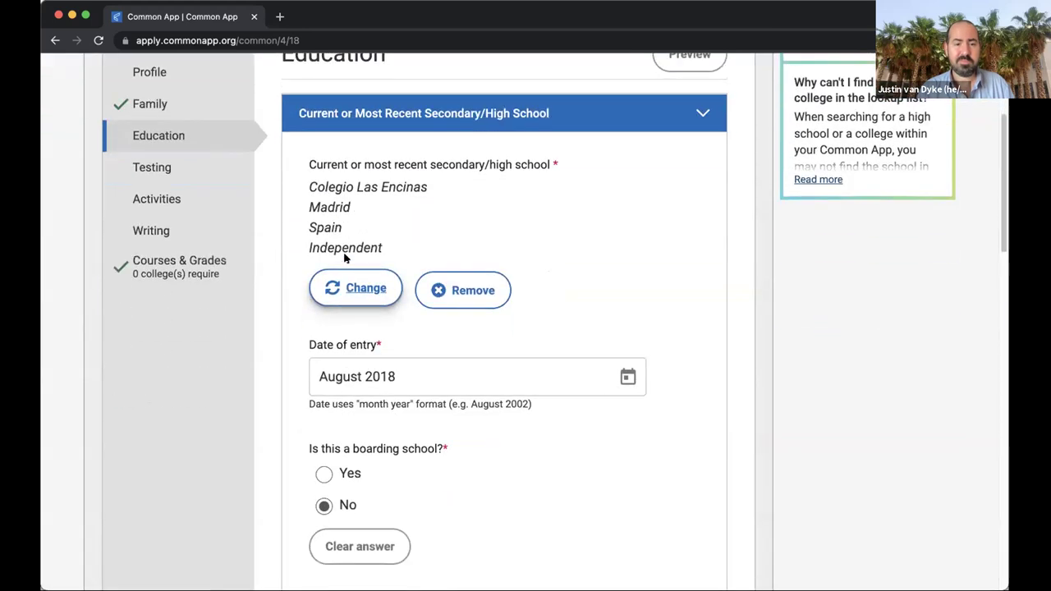
{"action": "scroll", "coordinate": [345, 258], "scroll_direction": "down", "scroll_amount": 3}
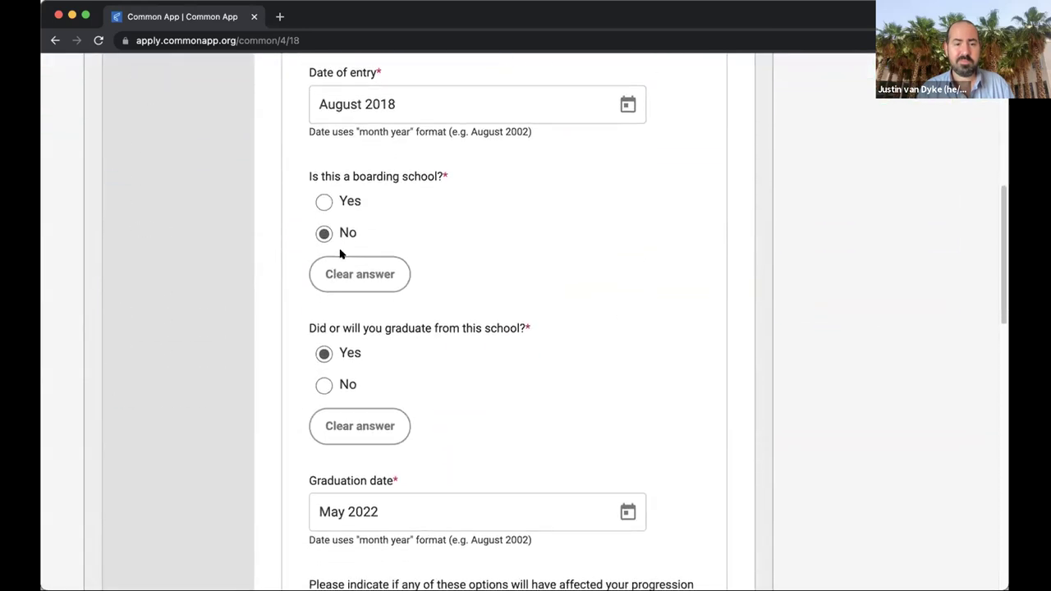
{"action": "scroll", "coordinate": [341, 253], "scroll_direction": "down", "scroll_amount": 5}
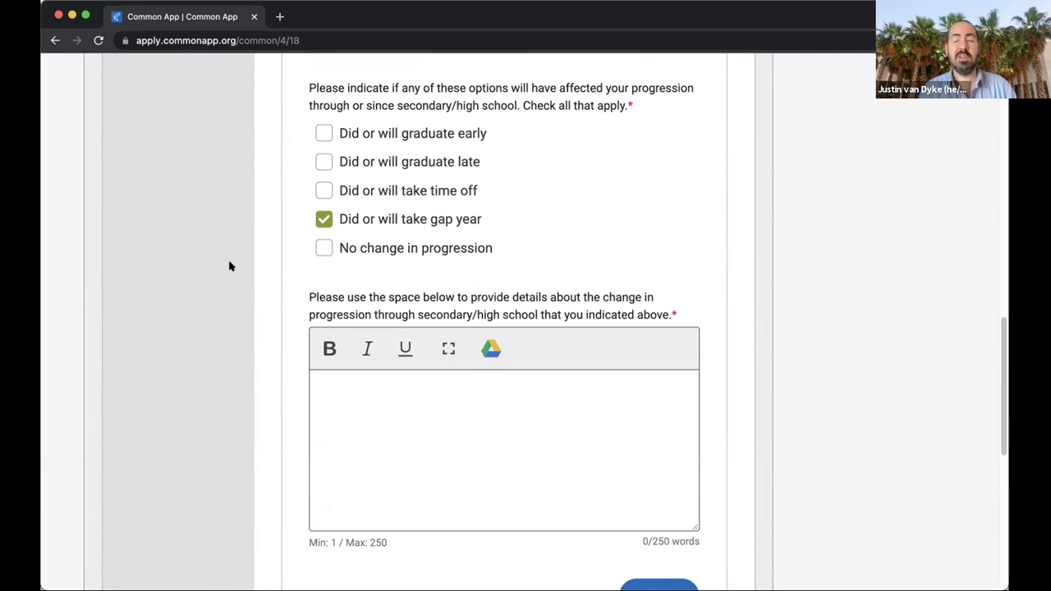
{"action": "left_click", "coordinate": [403, 447]}
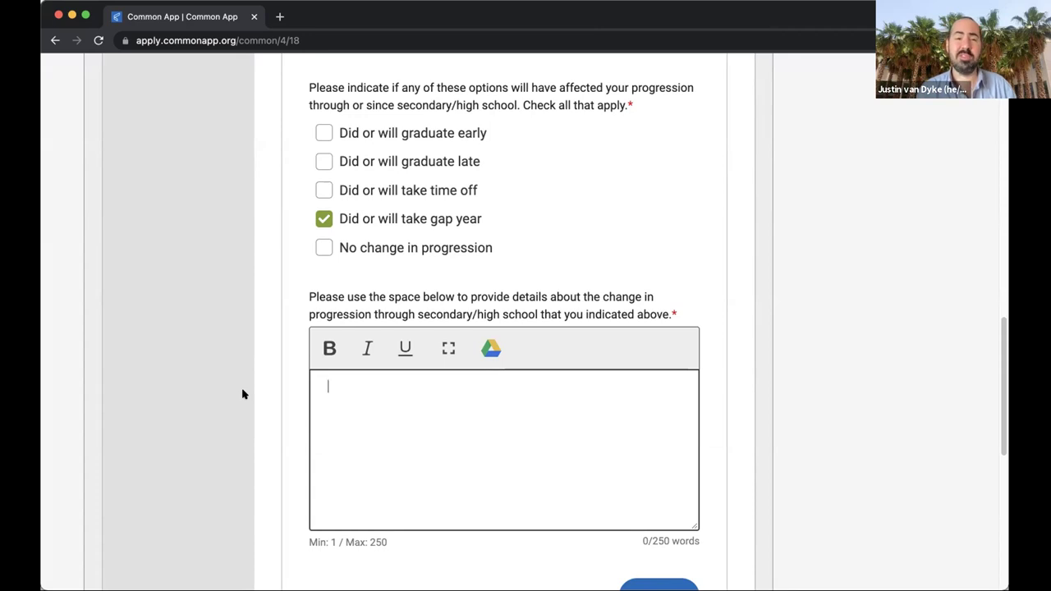
{"action": "scroll", "coordinate": [244, 391], "scroll_direction": "down", "scroll_amount": 3}
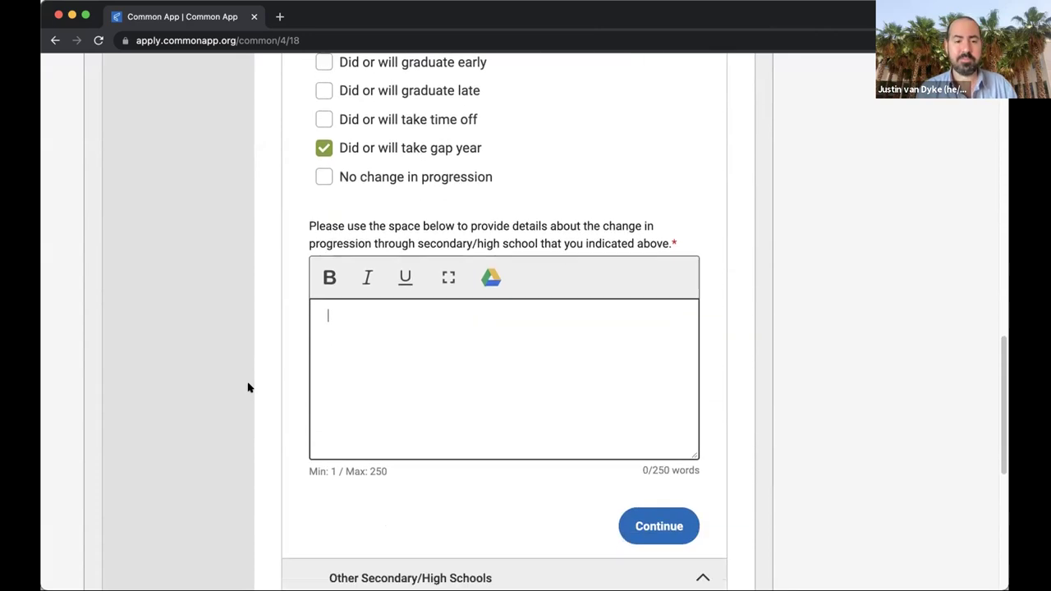
{"action": "scroll", "coordinate": [248, 388], "scroll_direction": "down", "scroll_amount": 5}
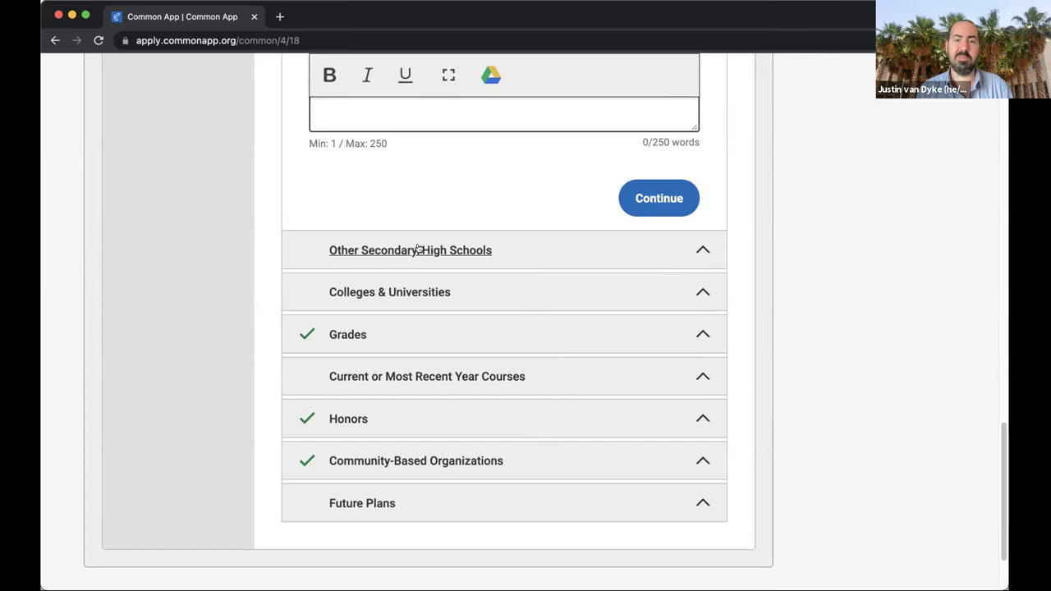
Open the Colleges & Universities section and review its college count, course details, date and degree questions.
{"action": "left_click", "coordinate": [395, 284]}
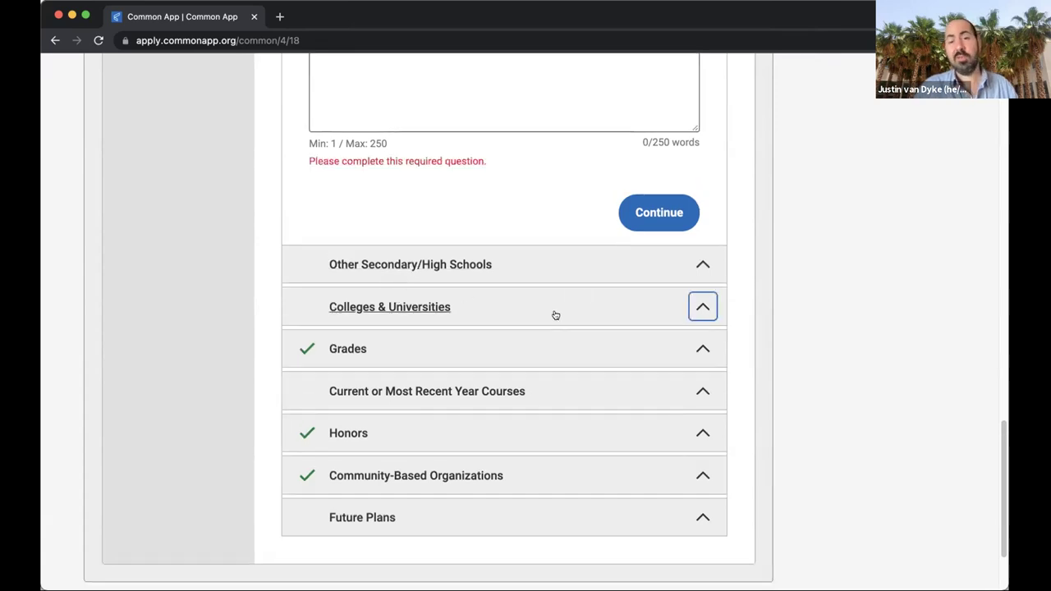
{"action": "left_click", "coordinate": [679, 301]}
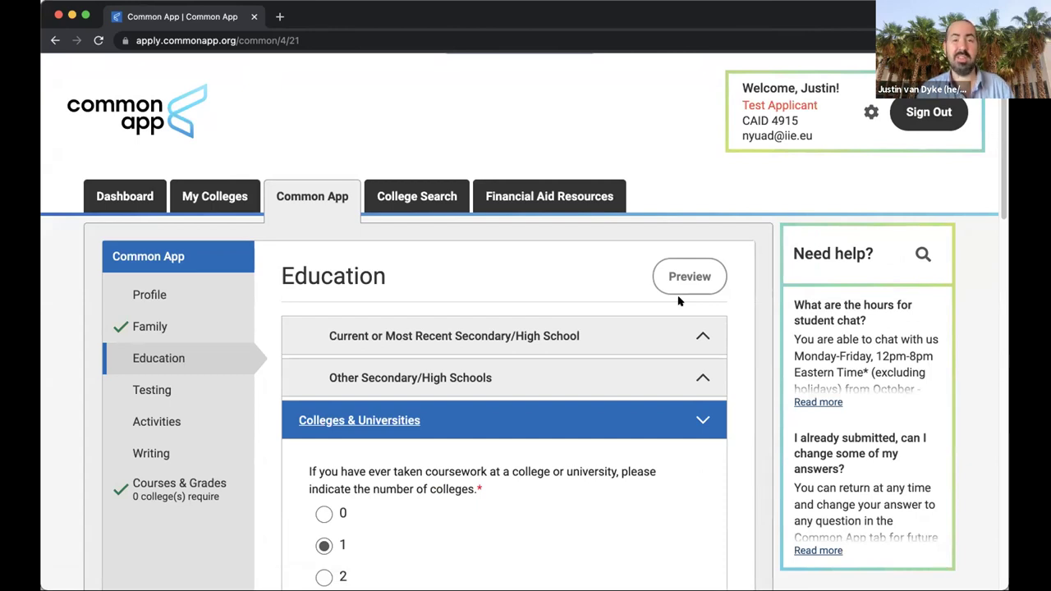
{"action": "scroll", "coordinate": [690, 317], "scroll_direction": "down", "scroll_amount": 5}
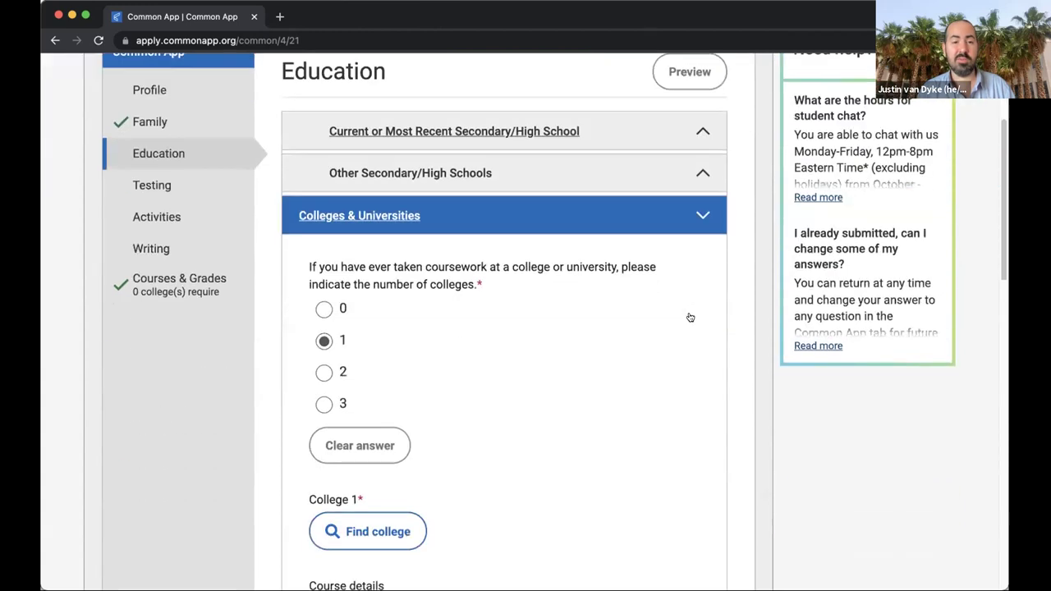
{"action": "scroll", "coordinate": [689, 317], "scroll_direction": "down", "scroll_amount": 10}
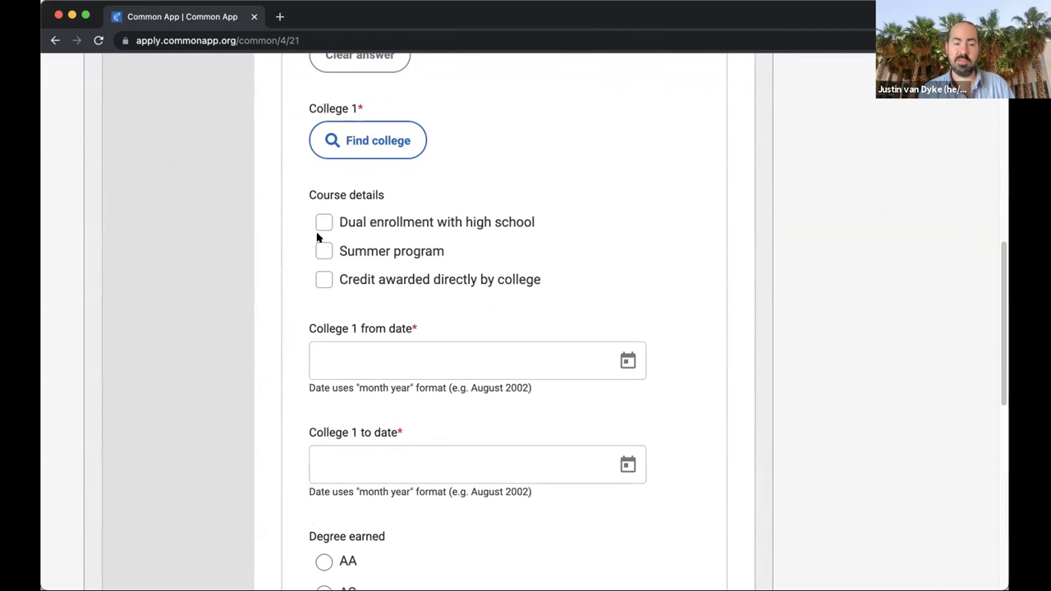
{"action": "scroll", "coordinate": [317, 237], "scroll_direction": "down", "scroll_amount": 7}
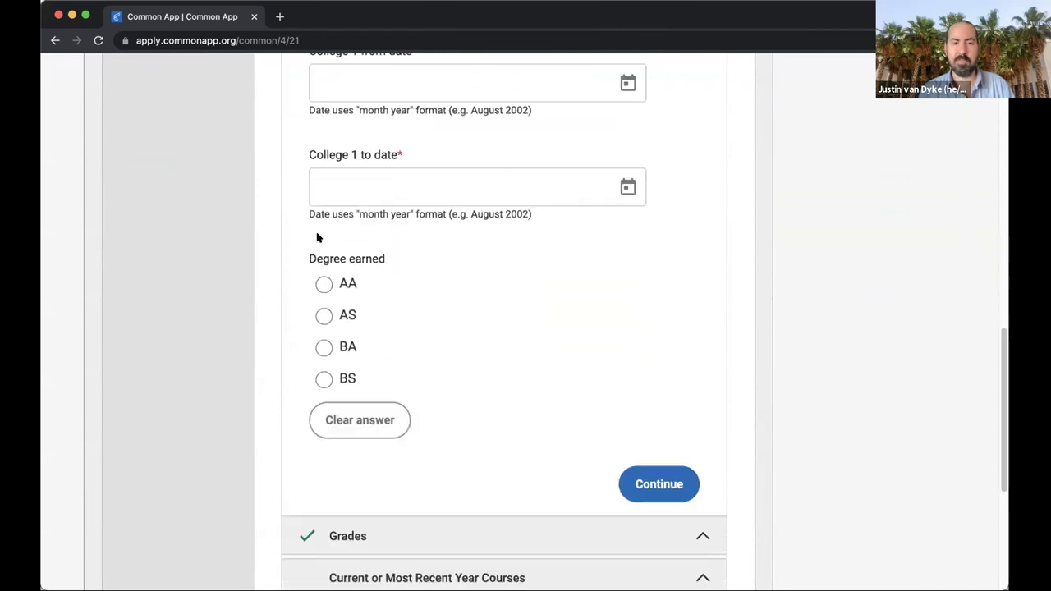
{"action": "scroll", "coordinate": [317, 237], "scroll_direction": "down", "scroll_amount": 4}
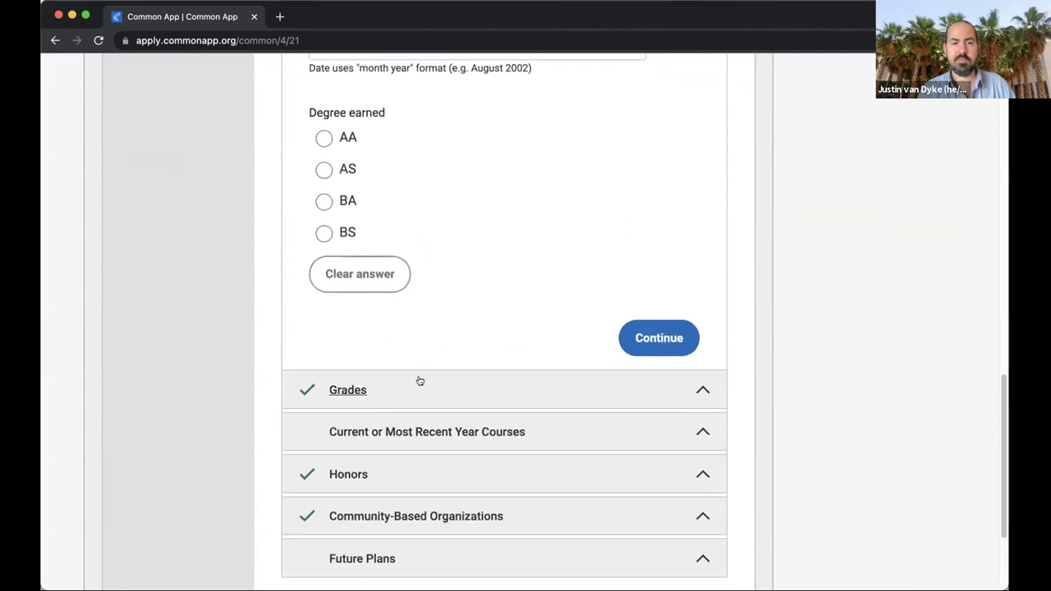
Open the Grades section and review the class size, class rank, GPA scale, cumulative GPA and weighting questions.
{"action": "left_click", "coordinate": [419, 381]}
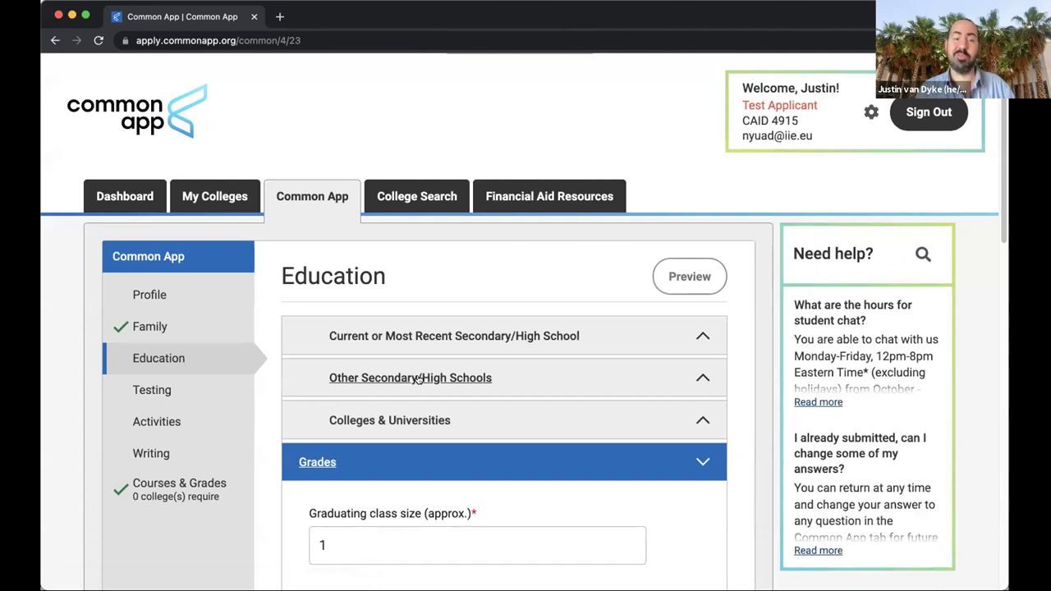
{"action": "scroll", "coordinate": [419, 379], "scroll_direction": "down", "scroll_amount": 5}
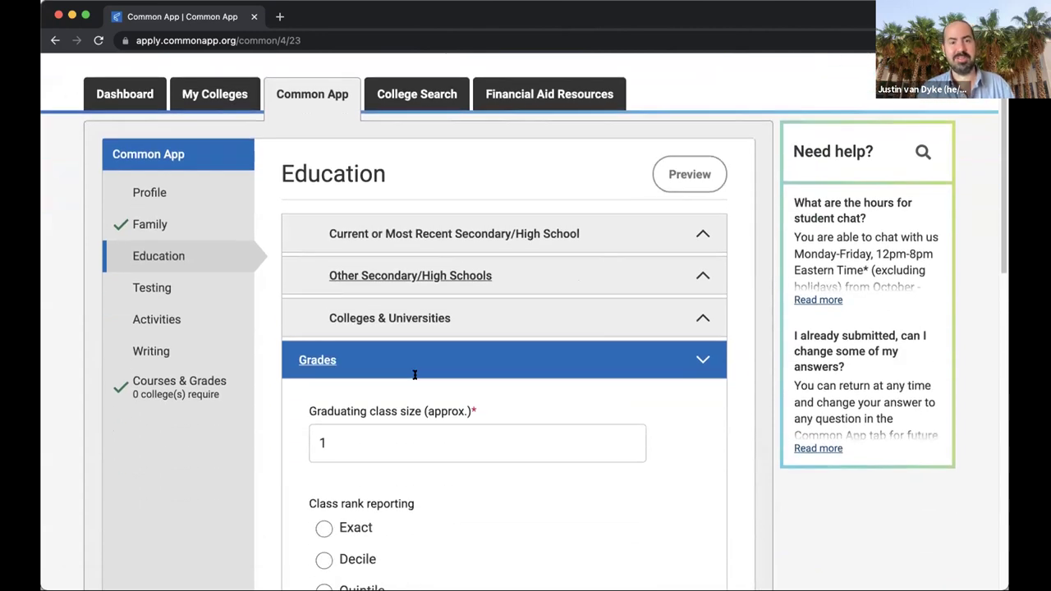
{"action": "scroll", "coordinate": [415, 378], "scroll_direction": "down", "scroll_amount": 4}
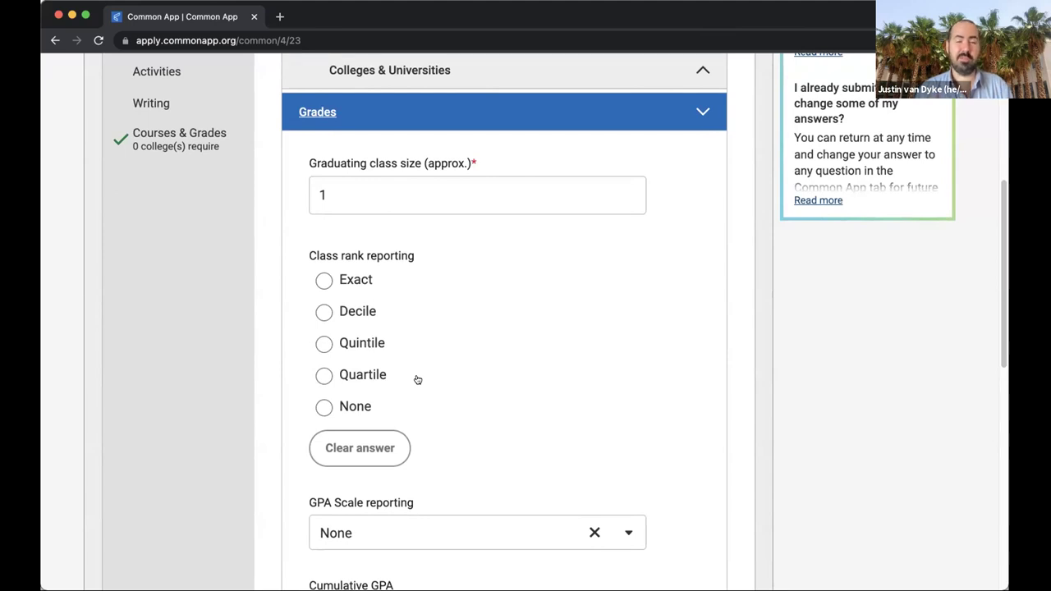
{"action": "scroll", "coordinate": [421, 378], "scroll_direction": "down", "scroll_amount": 2}
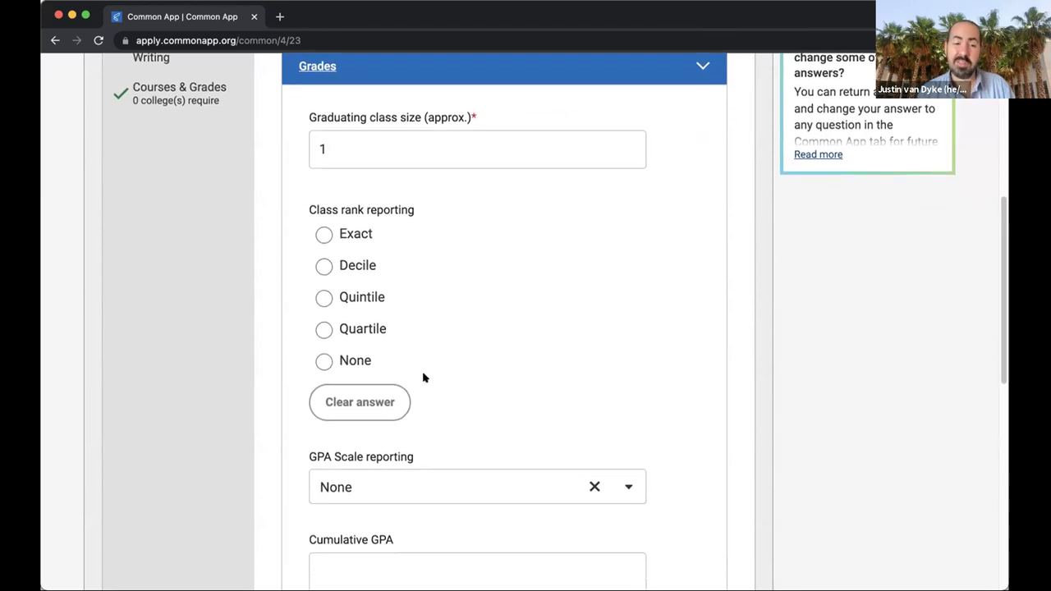
{"action": "scroll", "coordinate": [424, 377], "scroll_direction": "down", "scroll_amount": 1}
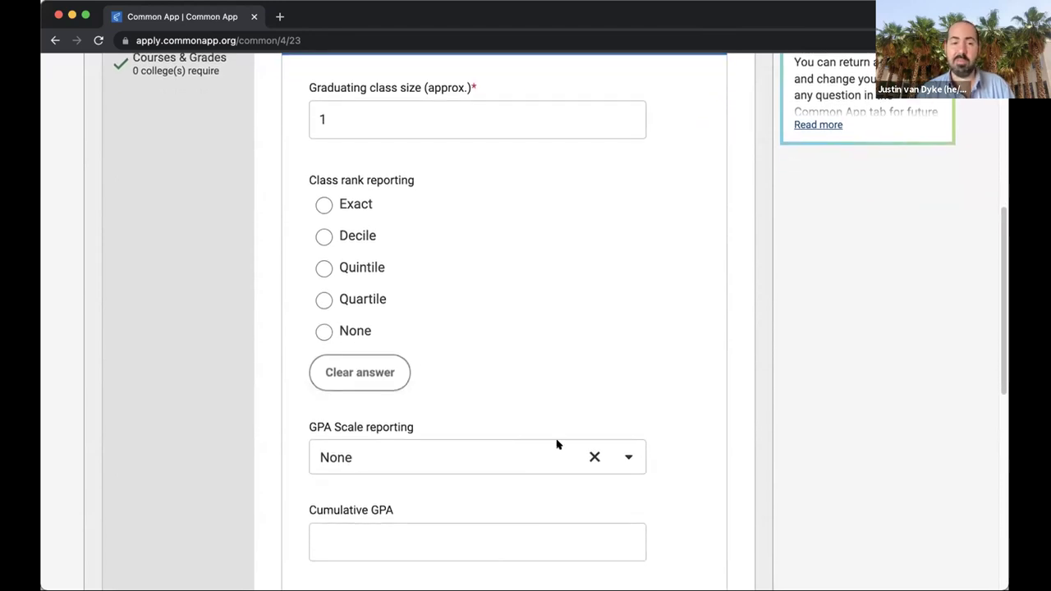
{"action": "scroll", "coordinate": [556, 441], "scroll_direction": "down", "scroll_amount": 5}
{"action": "scroll", "coordinate": [556, 443], "scroll_direction": "down", "scroll_amount": 6}
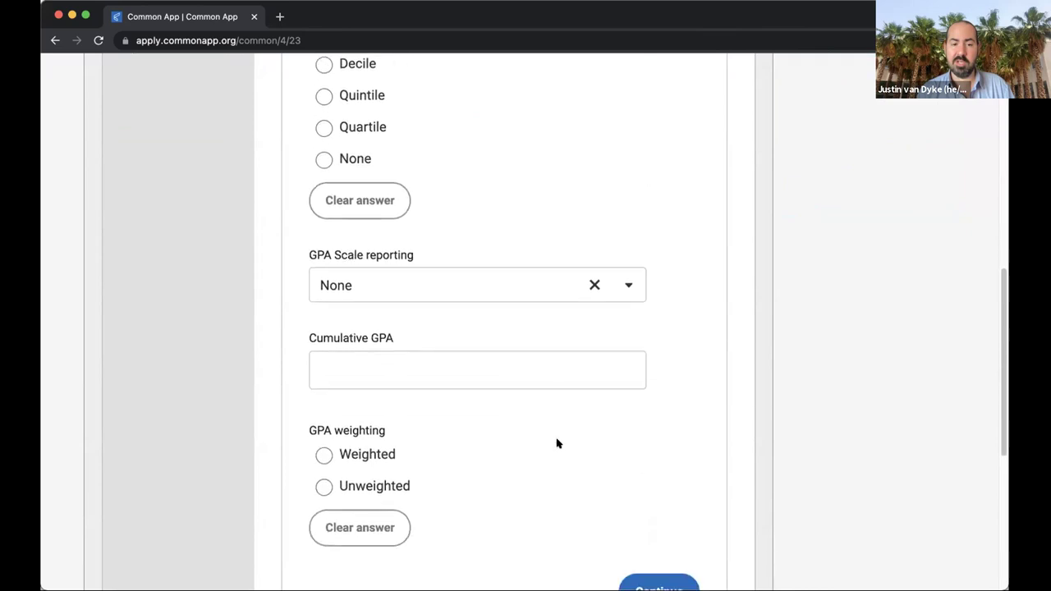
Open the Current or Most Recent Year Courses section and review its course count, scheduling system, subject, level and schedule questions.
{"action": "scroll", "coordinate": [556, 441], "scroll_direction": "down", "scroll_amount": 5}
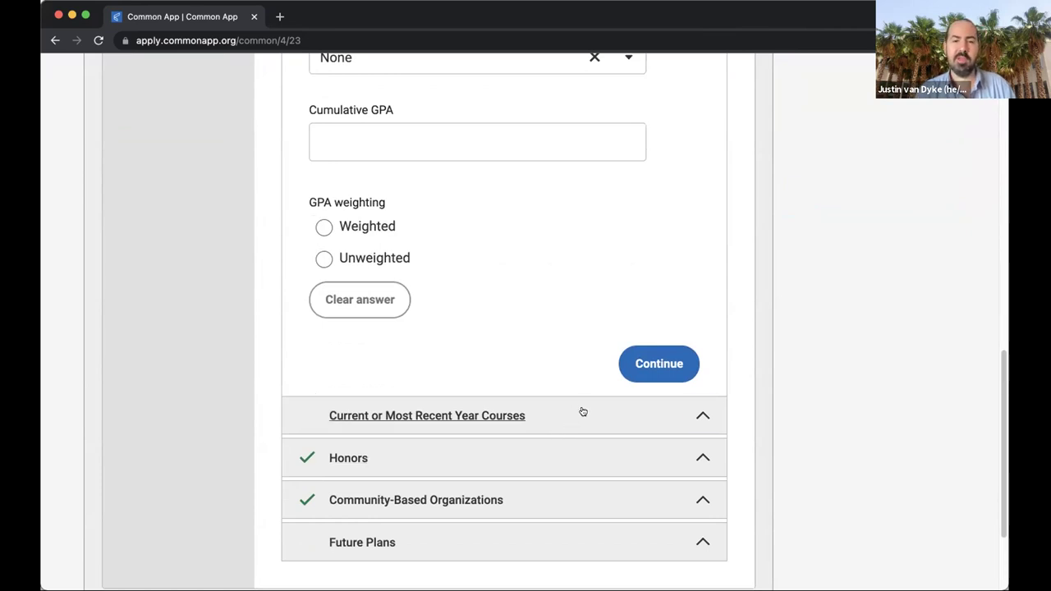
{"action": "left_click", "coordinate": [582, 411]}
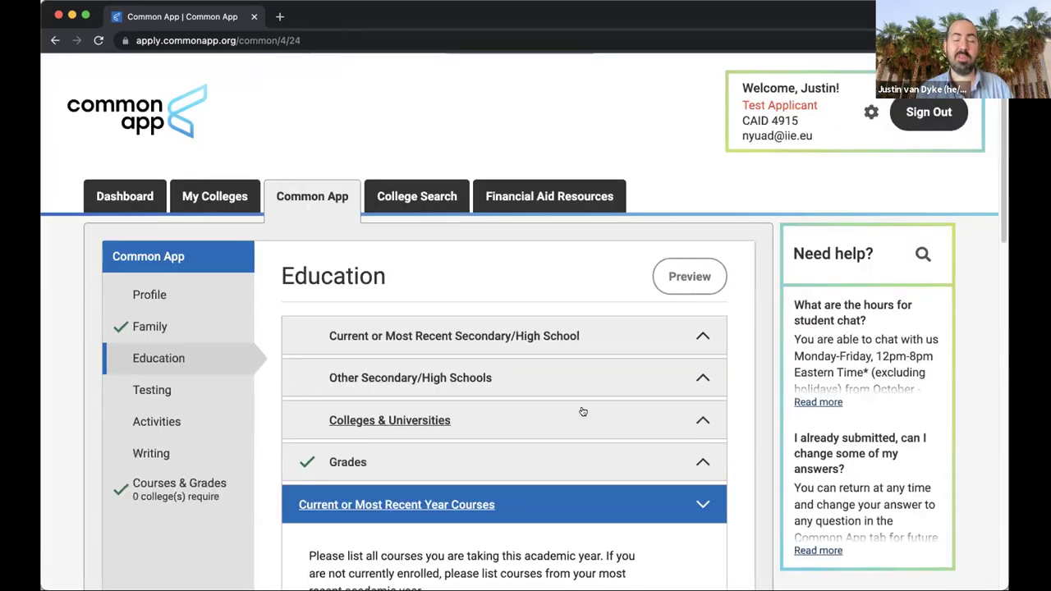
{"action": "scroll", "coordinate": [555, 403], "scroll_direction": "down", "scroll_amount": 5}
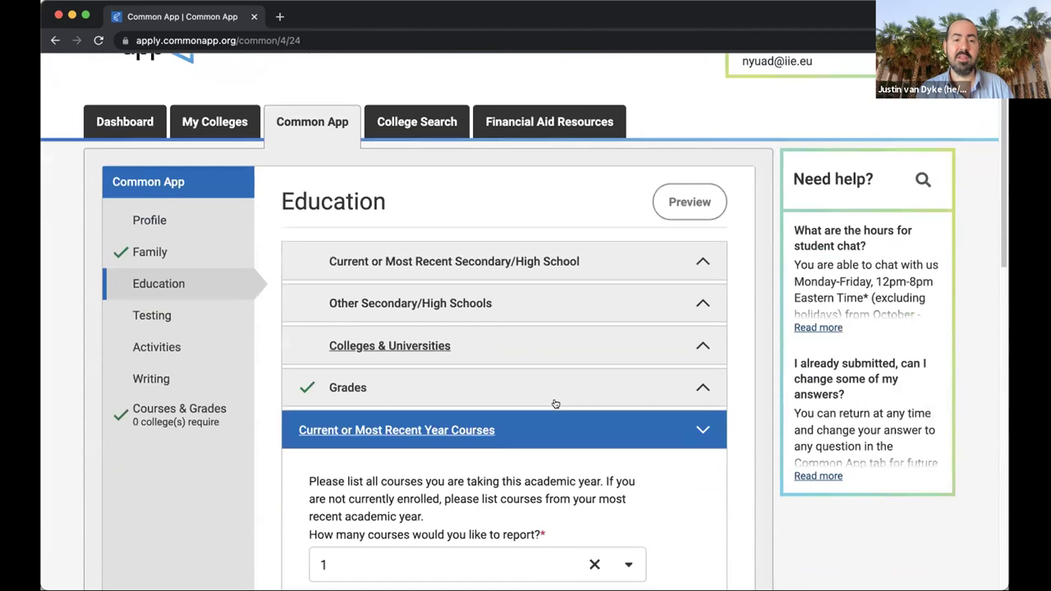
{"action": "scroll", "coordinate": [556, 403], "scroll_direction": "down", "scroll_amount": 1}
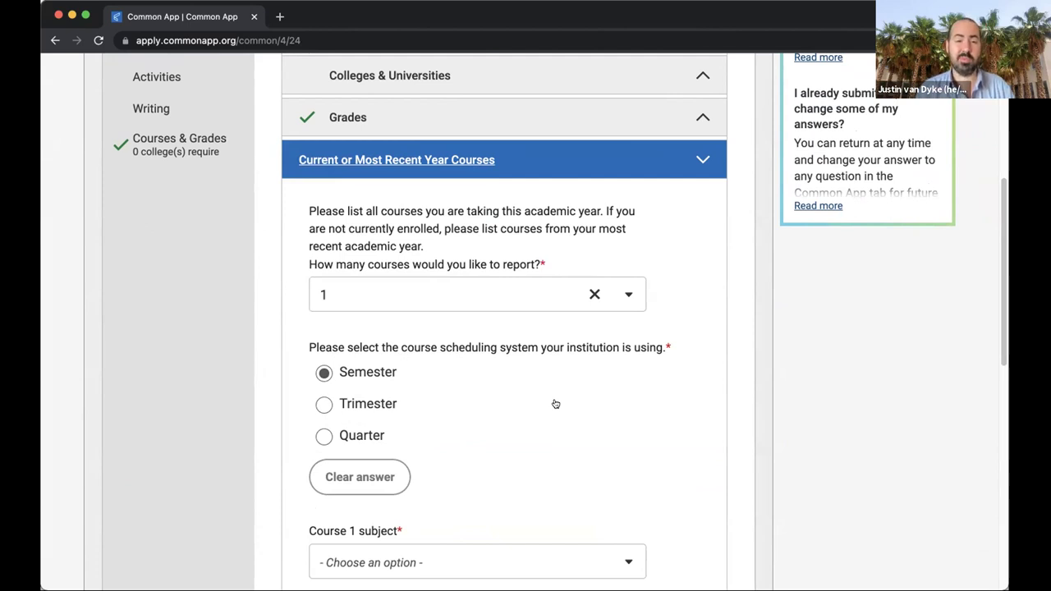
{"action": "scroll", "coordinate": [555, 404], "scroll_direction": "down", "scroll_amount": 5}
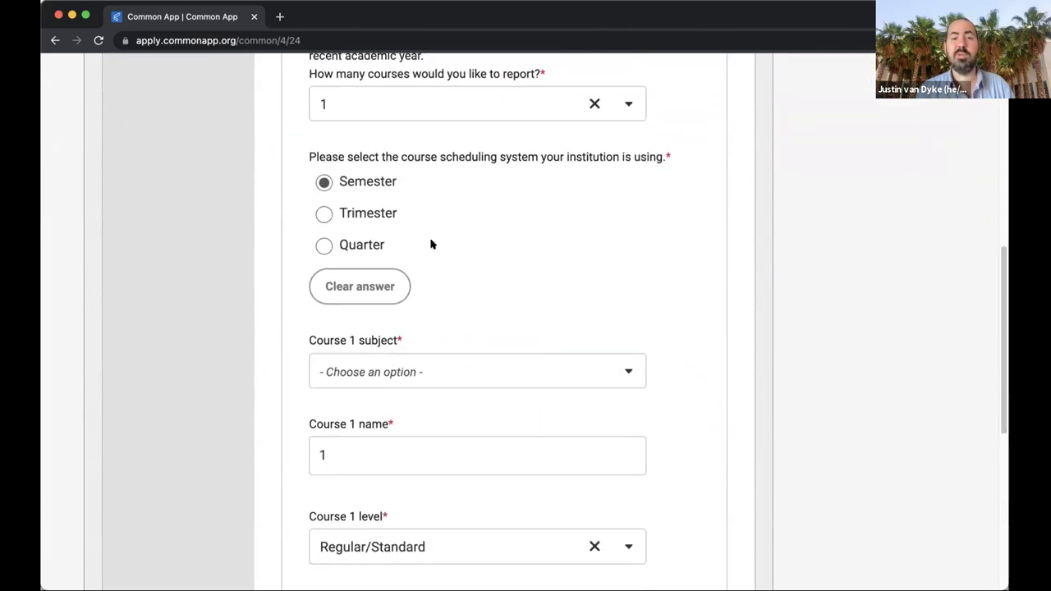
{"action": "scroll", "coordinate": [413, 206], "scroll_direction": "up", "scroll_amount": 2}
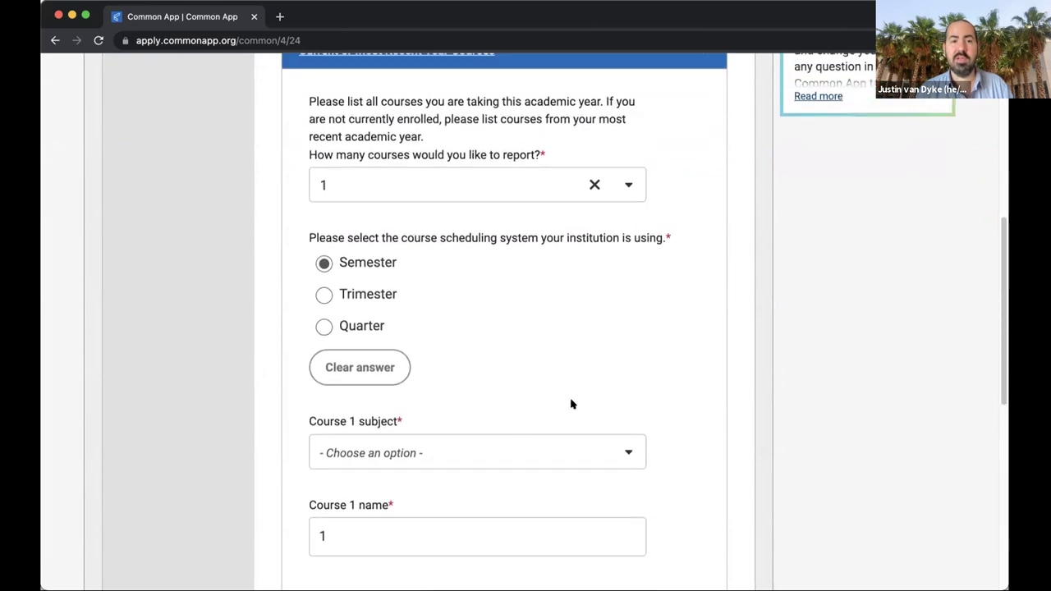
{"action": "scroll", "coordinate": [392, 265], "scroll_direction": "down", "scroll_amount": 12}
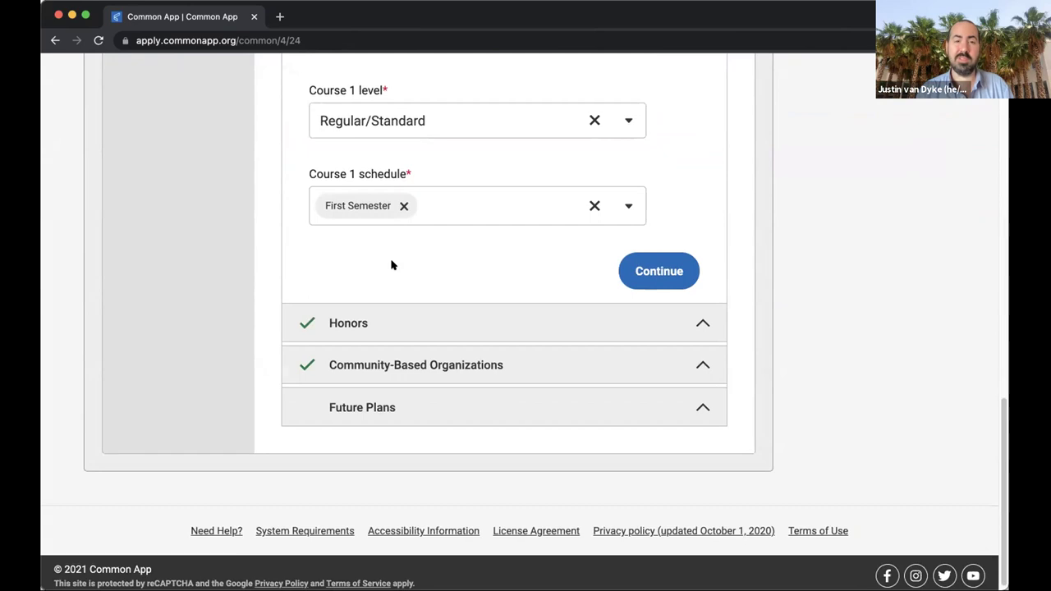
Open the Honors section and review the honor title, grade level and level of recognition questions.
{"action": "left_click", "coordinate": [422, 314]}
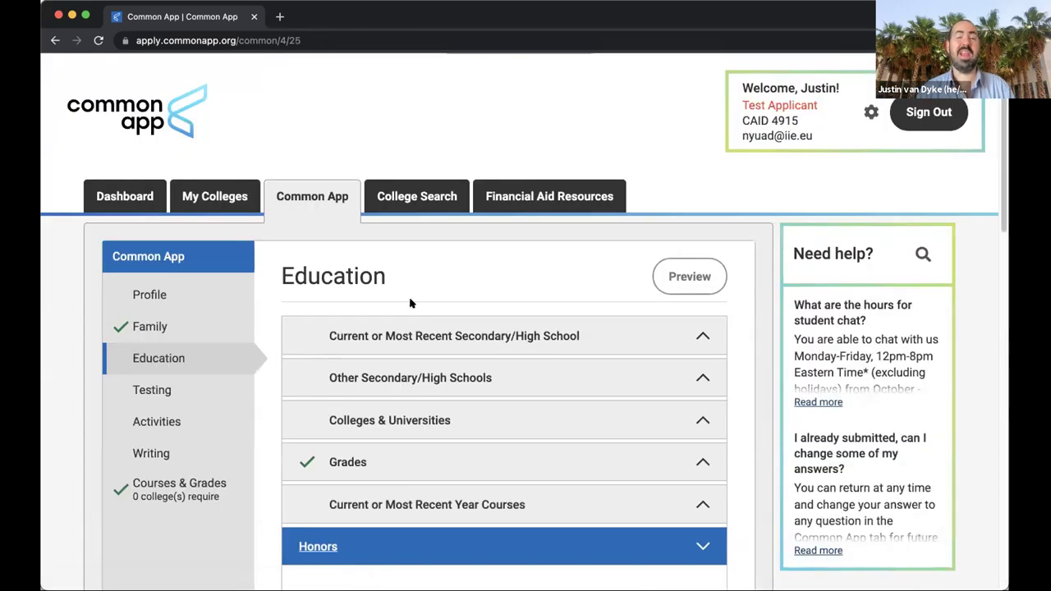
{"action": "scroll", "coordinate": [368, 282], "scroll_direction": "down", "scroll_amount": 3}
{"action": "scroll", "coordinate": [333, 300], "scroll_direction": "down", "scroll_amount": 6}
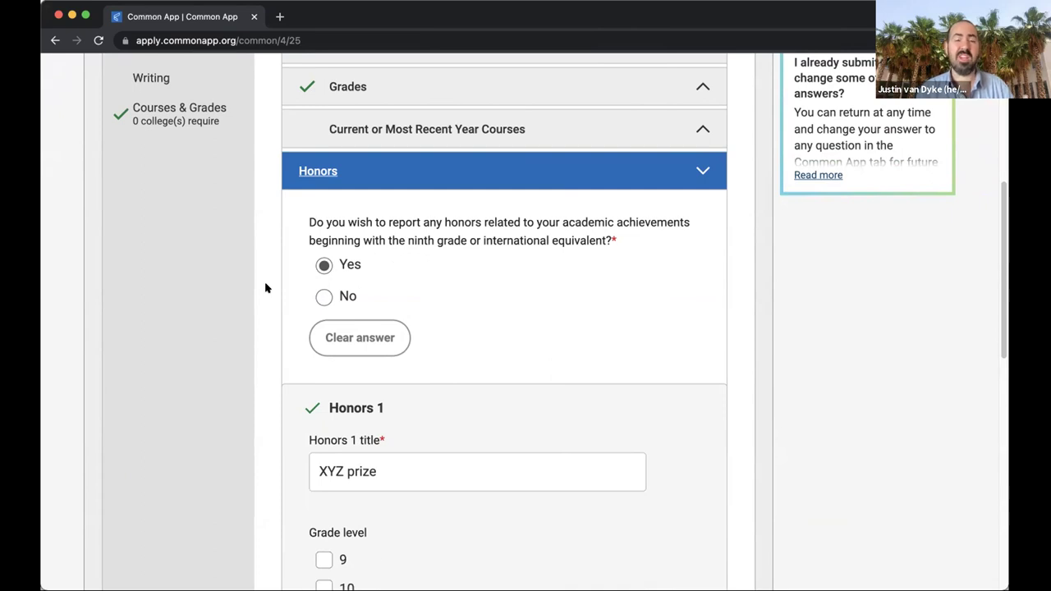
{"action": "scroll", "coordinate": [265, 287], "scroll_direction": "down", "scroll_amount": 5}
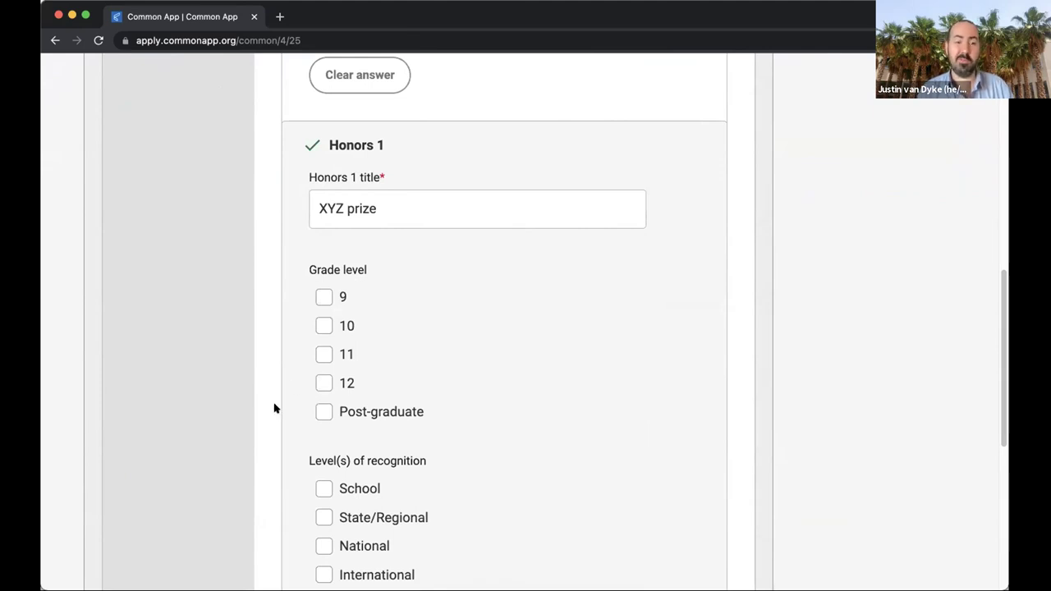
{"action": "scroll", "coordinate": [276, 406], "scroll_direction": "down", "scroll_amount": 2}
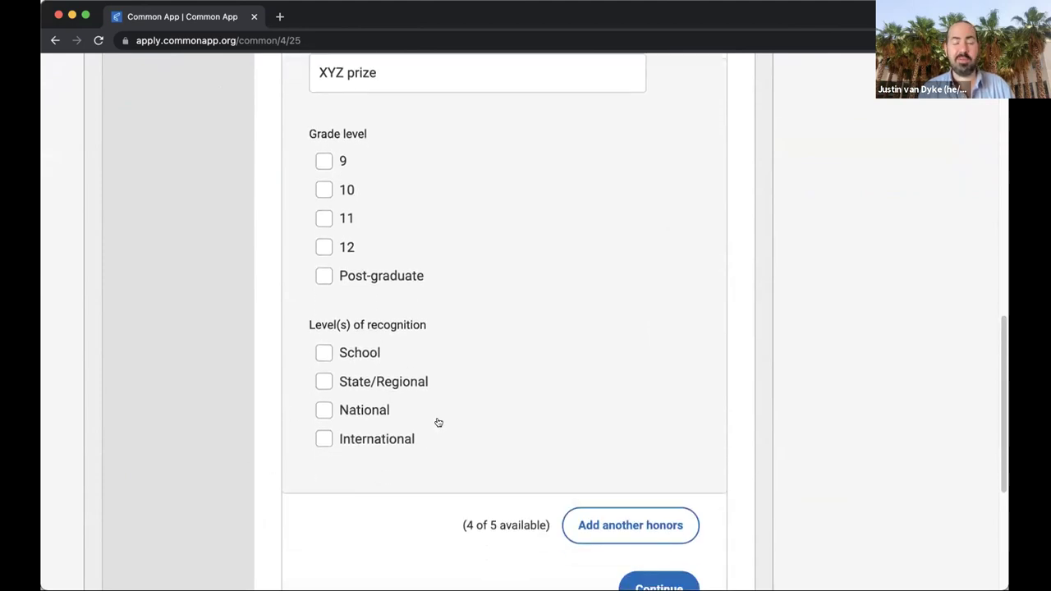
{"action": "scroll", "coordinate": [306, 380], "scroll_direction": "down", "scroll_amount": 5}
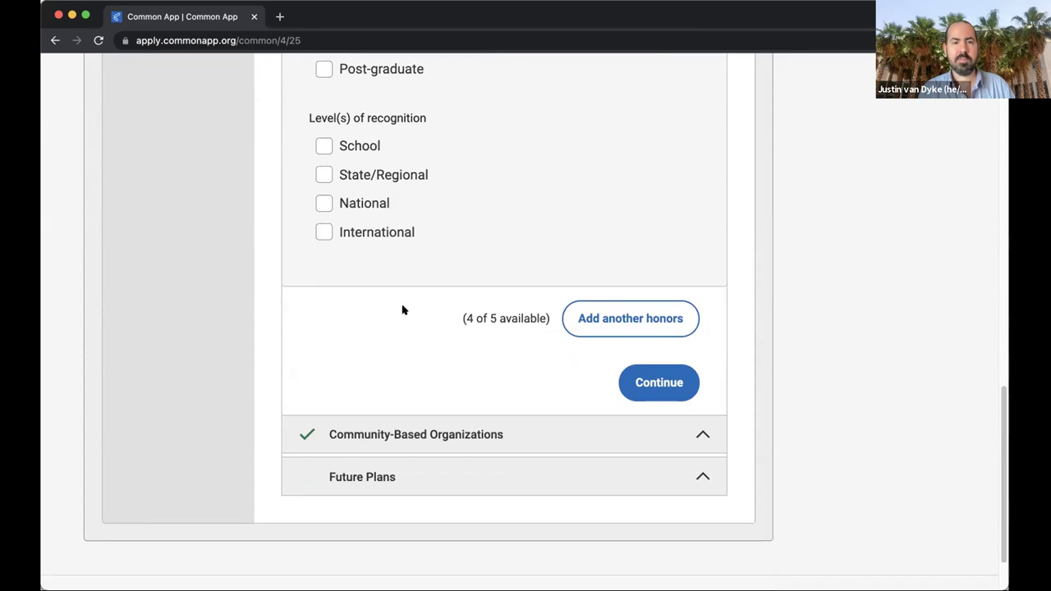
Open the Community-Based Organizations section and review the questions on the number of organizations and the most helpful one.
{"action": "left_click", "coordinate": [571, 435]}
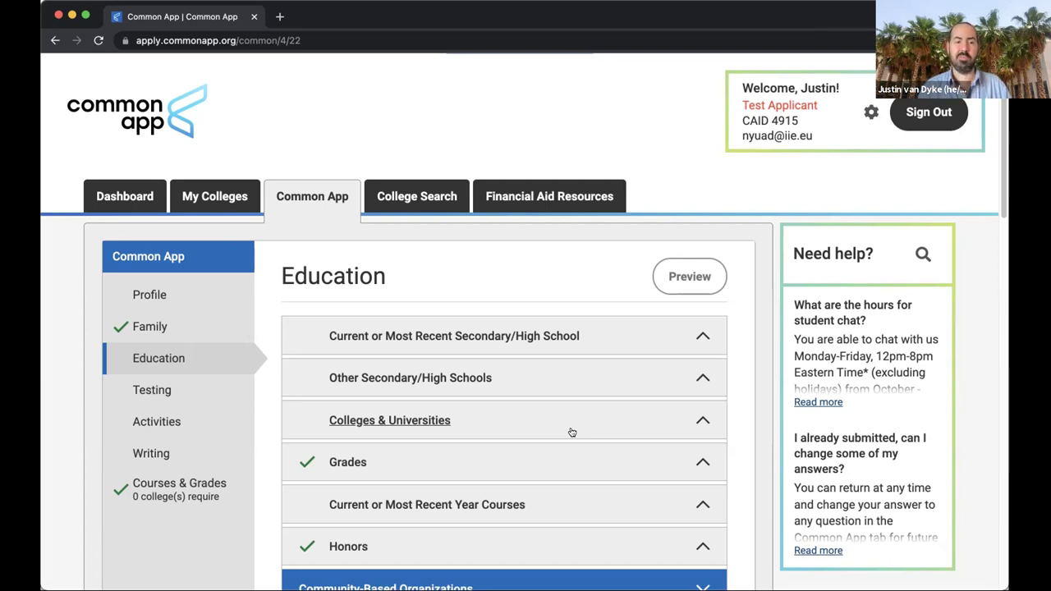
{"action": "scroll", "coordinate": [566, 426], "scroll_direction": "down", "scroll_amount": 2}
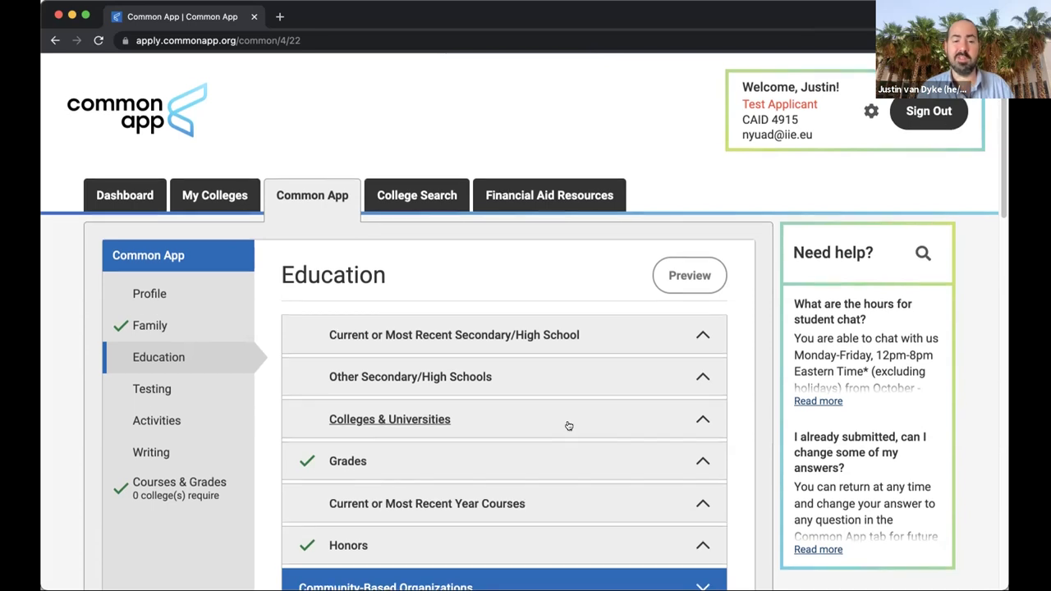
{"action": "scroll", "coordinate": [766, 379], "scroll_direction": "down", "scroll_amount": 2}
{"action": "scroll", "coordinate": [768, 368], "scroll_direction": "down", "scroll_amount": 3}
{"action": "scroll", "coordinate": [771, 362], "scroll_direction": "down", "scroll_amount": 5}
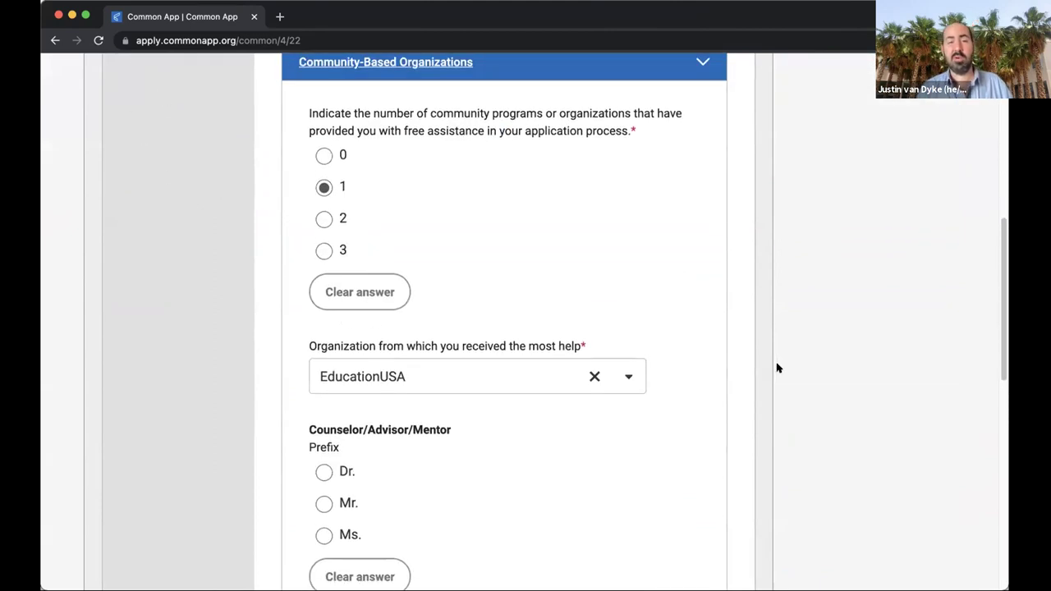
{"action": "scroll", "coordinate": [777, 368], "scroll_direction": "down", "scroll_amount": 1}
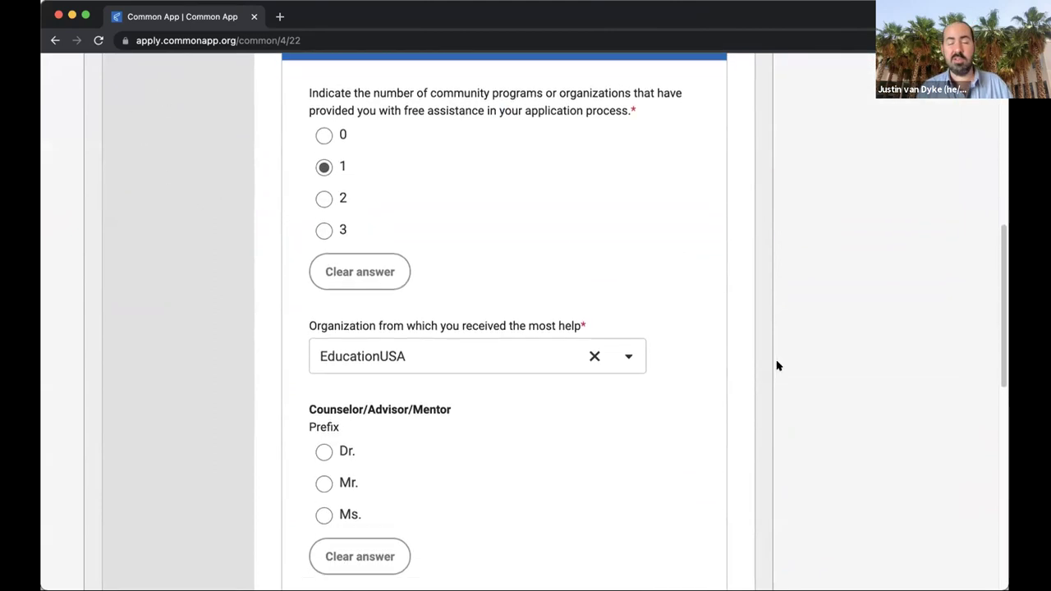
Browse the list of organizations around EducationUSA and close it without changing the selection.
{"action": "left_click", "coordinate": [631, 353]}
{"action": "scroll", "coordinate": [574, 473], "scroll_direction": "down", "scroll_amount": 3}
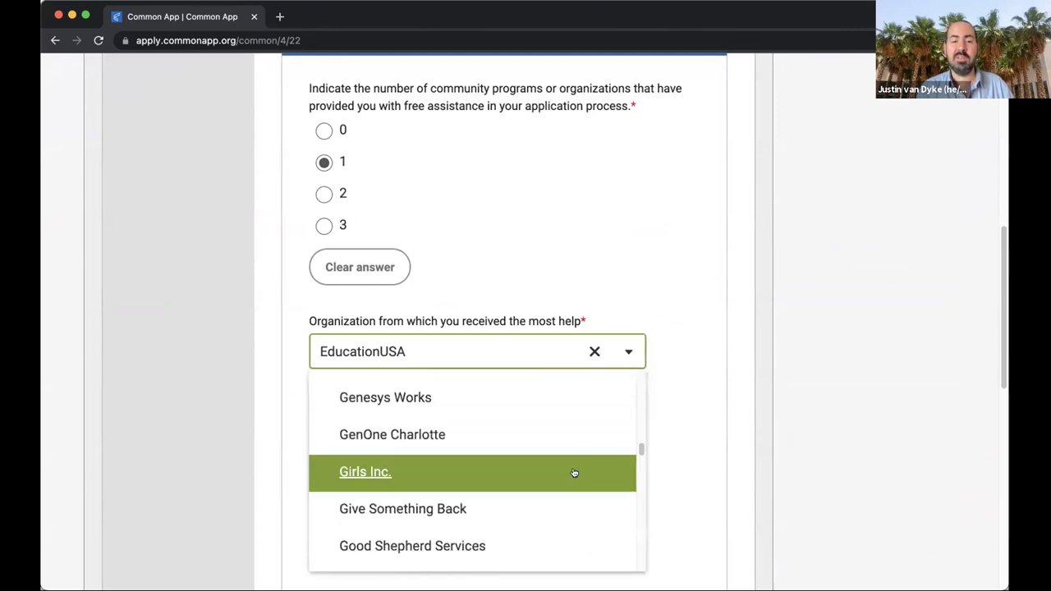
{"action": "scroll", "coordinate": [575, 472], "scroll_direction": "up", "scroll_amount": 5}
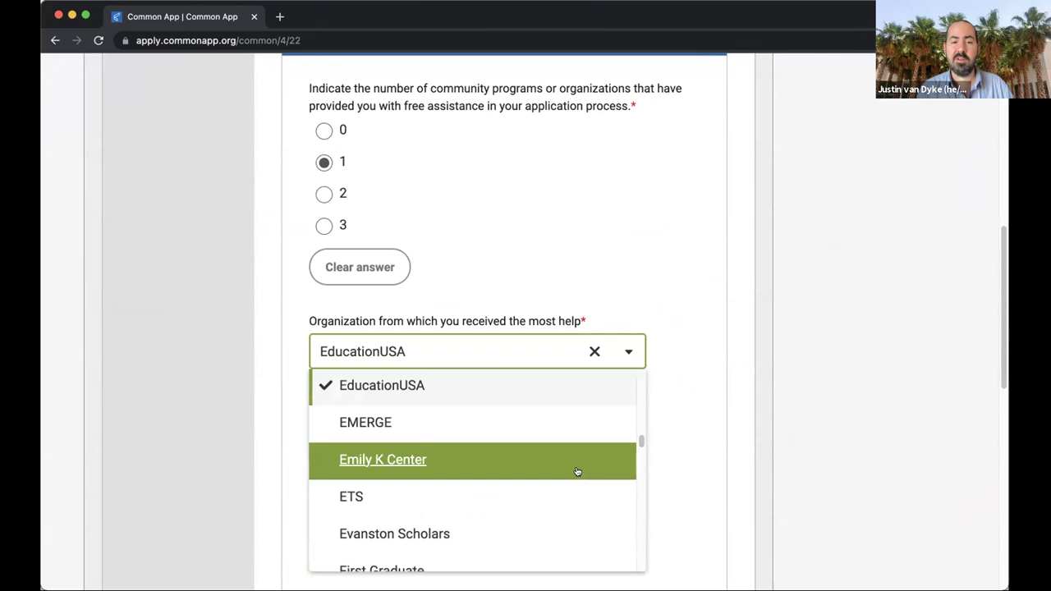
{"action": "scroll", "coordinate": [579, 468], "scroll_direction": "up", "scroll_amount": 1}
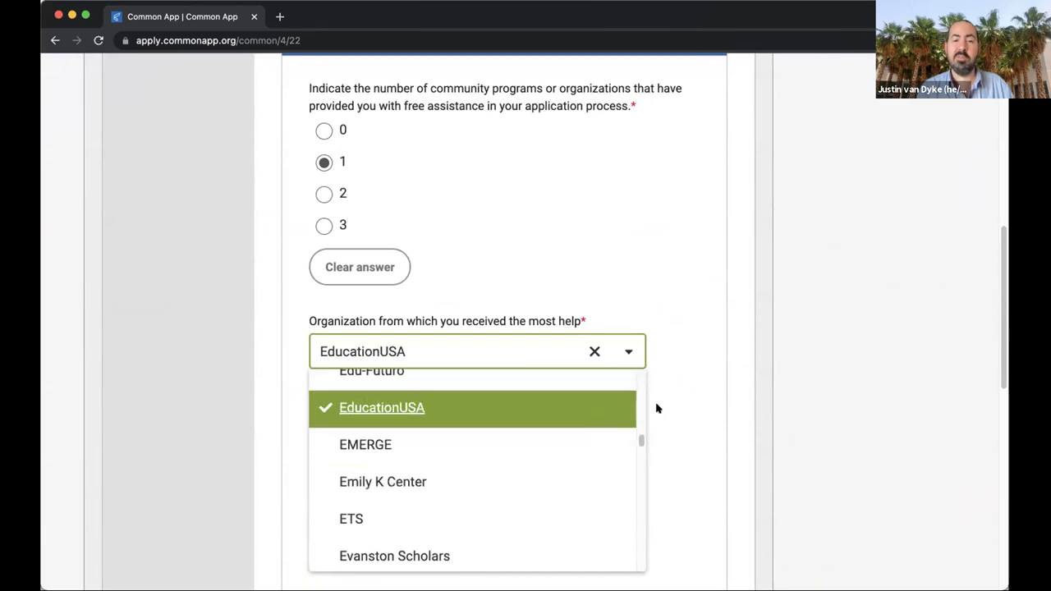
{"action": "left_click", "coordinate": [687, 399]}
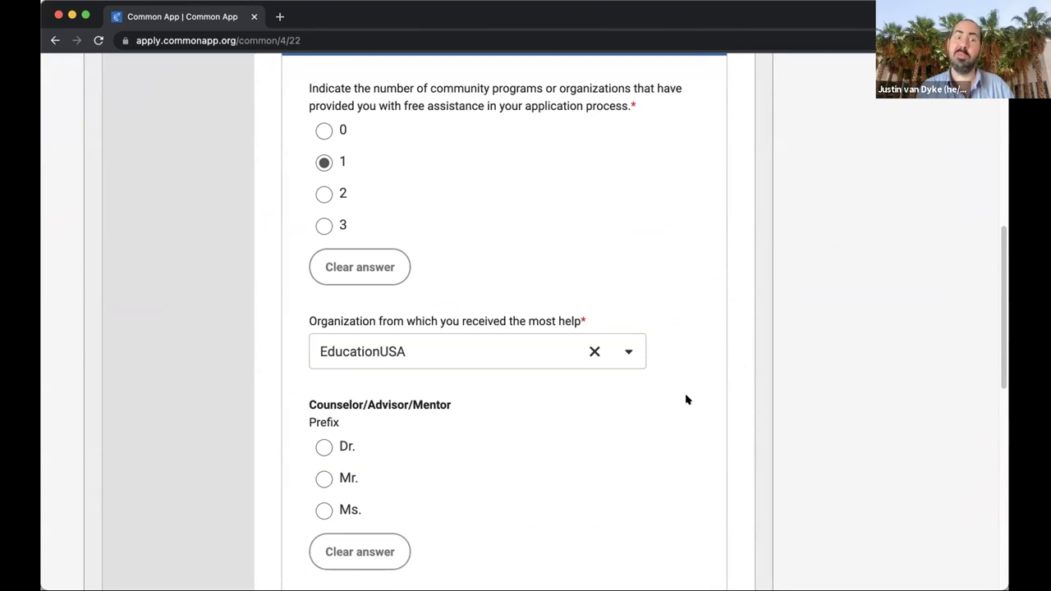
Review the Counselor/Advisor/Mentor fields for prefix, first name, last name, email and phone.
{"action": "scroll", "coordinate": [687, 400], "scroll_direction": "down", "scroll_amount": 3}
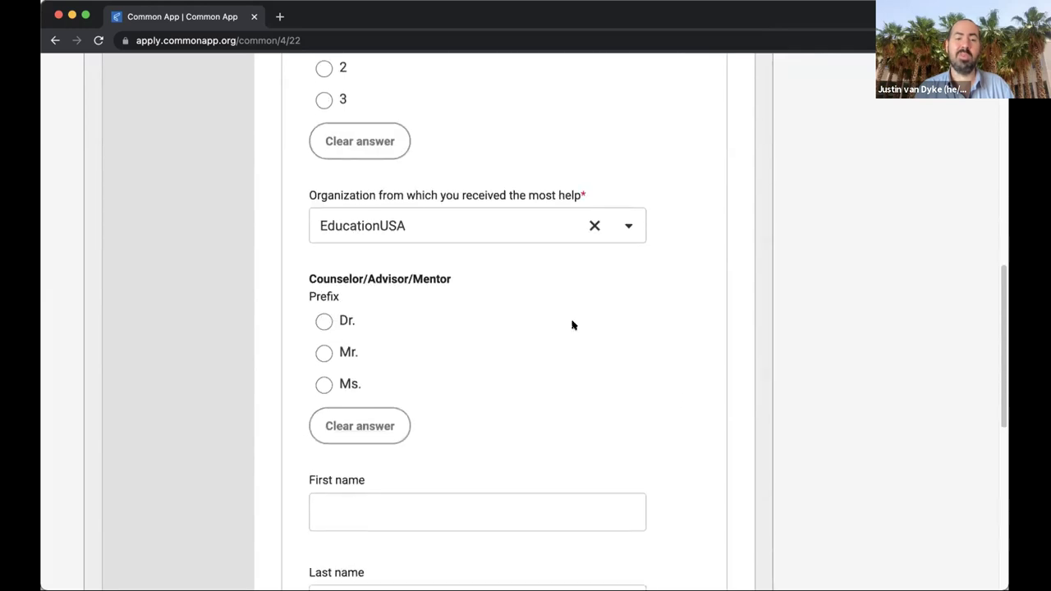
{"action": "scroll", "coordinate": [699, 323], "scroll_direction": "down", "scroll_amount": 6}
{"action": "scroll", "coordinate": [700, 323], "scroll_direction": "down", "scroll_amount": 1}
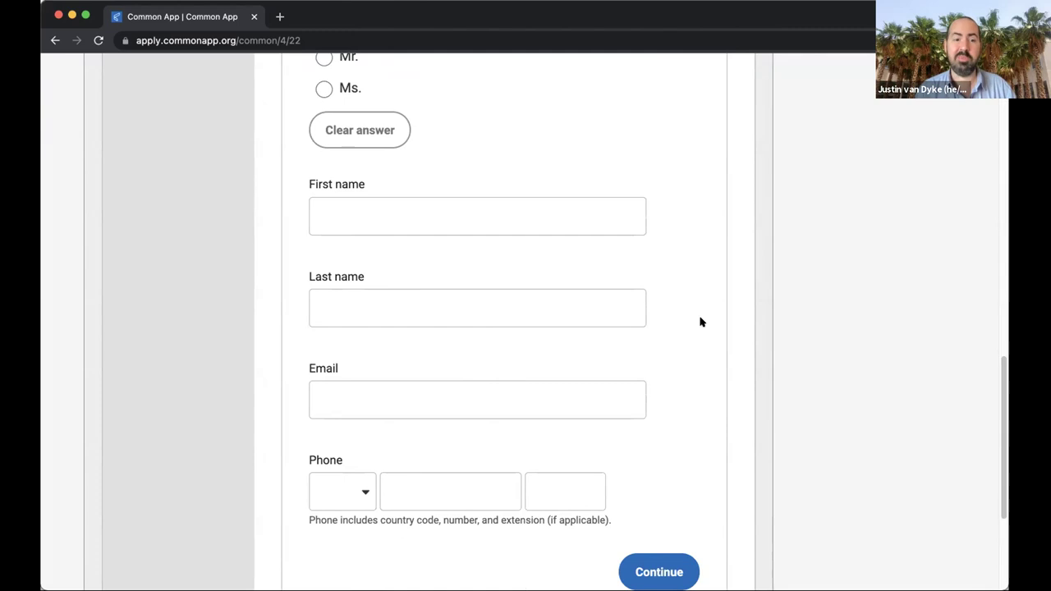
{"action": "scroll", "coordinate": [701, 322], "scroll_direction": "down", "scroll_amount": 5}
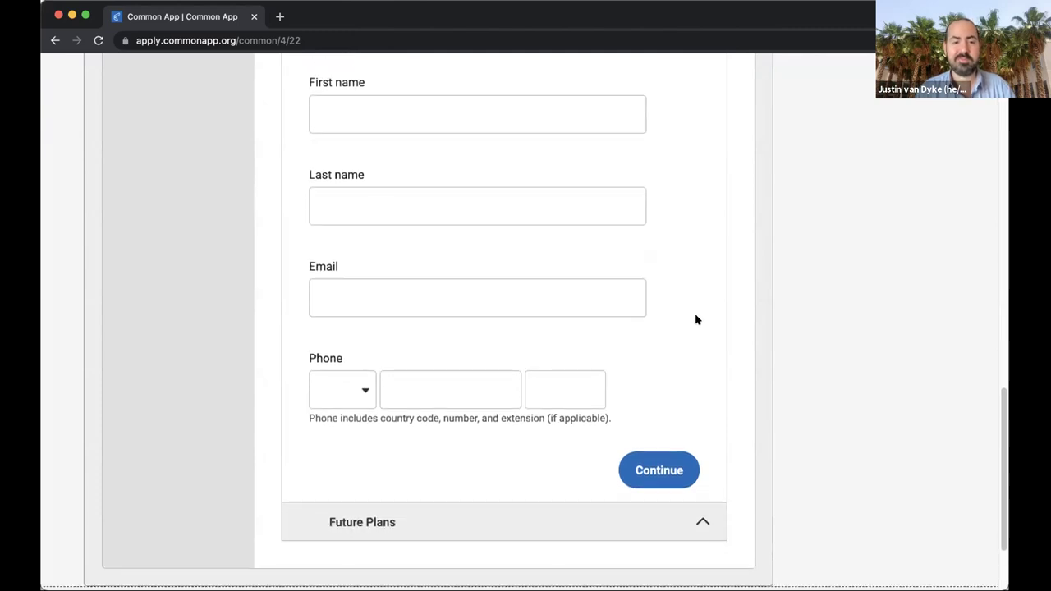
{"action": "scroll", "coordinate": [698, 320], "scroll_direction": "down", "scroll_amount": 4}
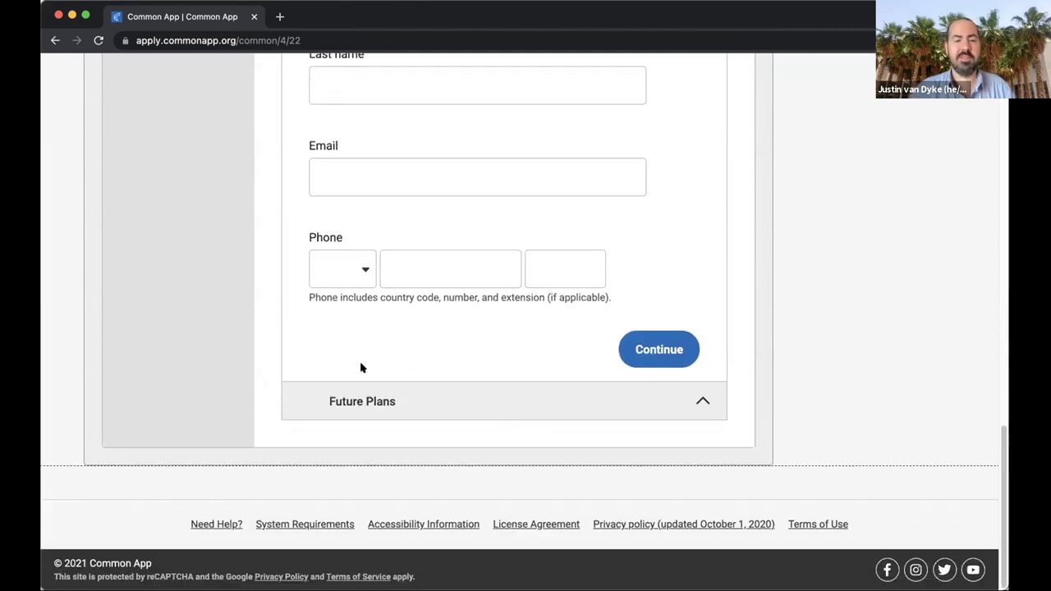
Open the Future Plans section and review the career interest and highest intended degree questions.
{"action": "left_click", "coordinate": [443, 399]}
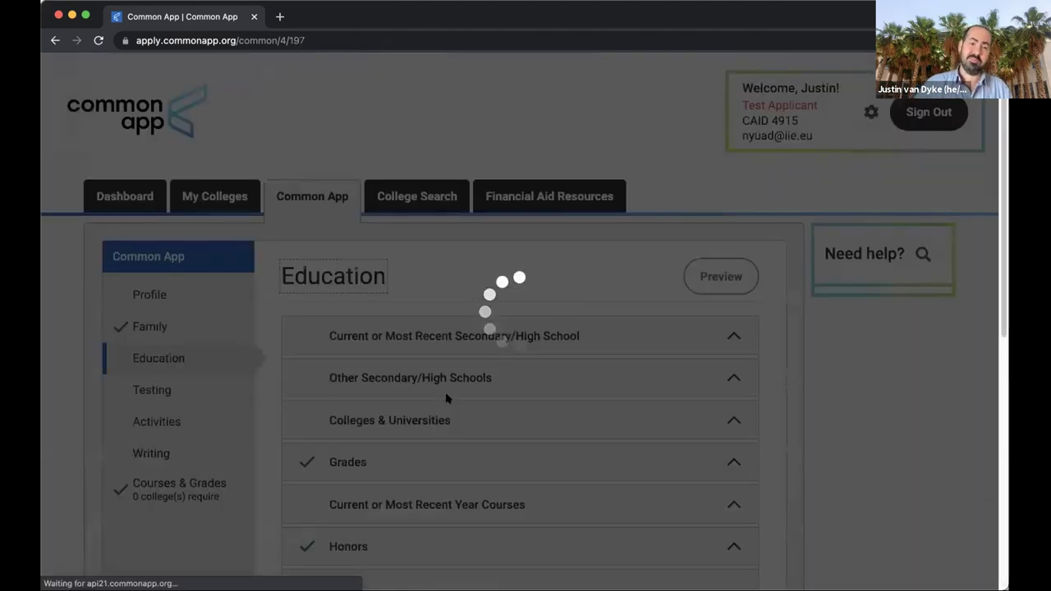
{"action": "scroll", "coordinate": [453, 398], "scroll_direction": "down", "scroll_amount": 1}
{"action": "scroll", "coordinate": [456, 396], "scroll_direction": "down", "scroll_amount": 5}
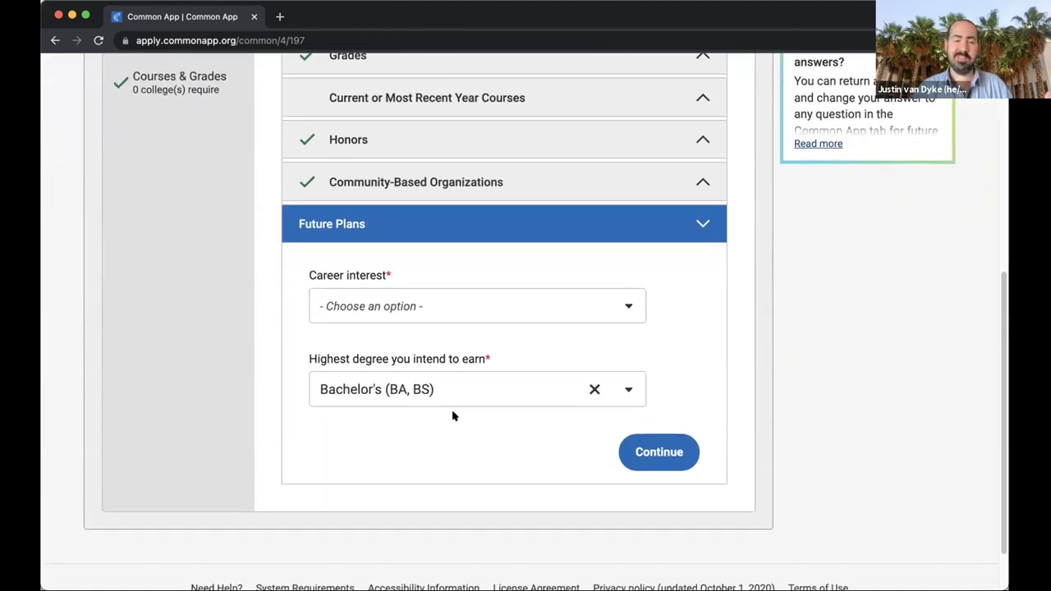
Try Accountant or actuary as the career interest and clear the choice again.
{"action": "left_click", "coordinate": [451, 322]}
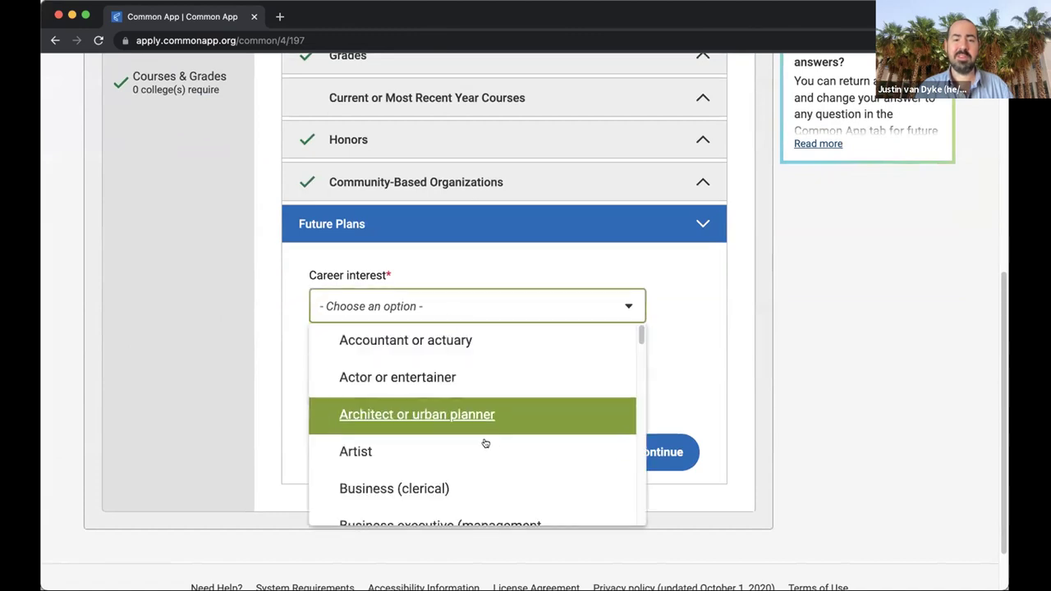
{"action": "left_click", "coordinate": [487, 341]}
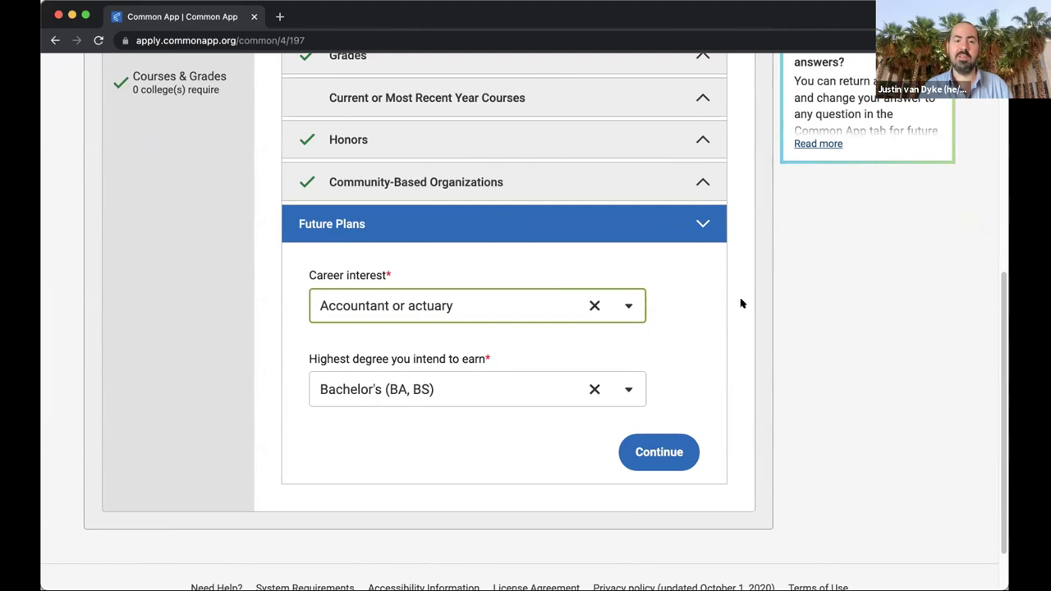
{"action": "left_click", "coordinate": [596, 305]}
Browse the career interest options to the end of the list and close it without choosing one.
{"action": "left_click", "coordinate": [630, 304]}
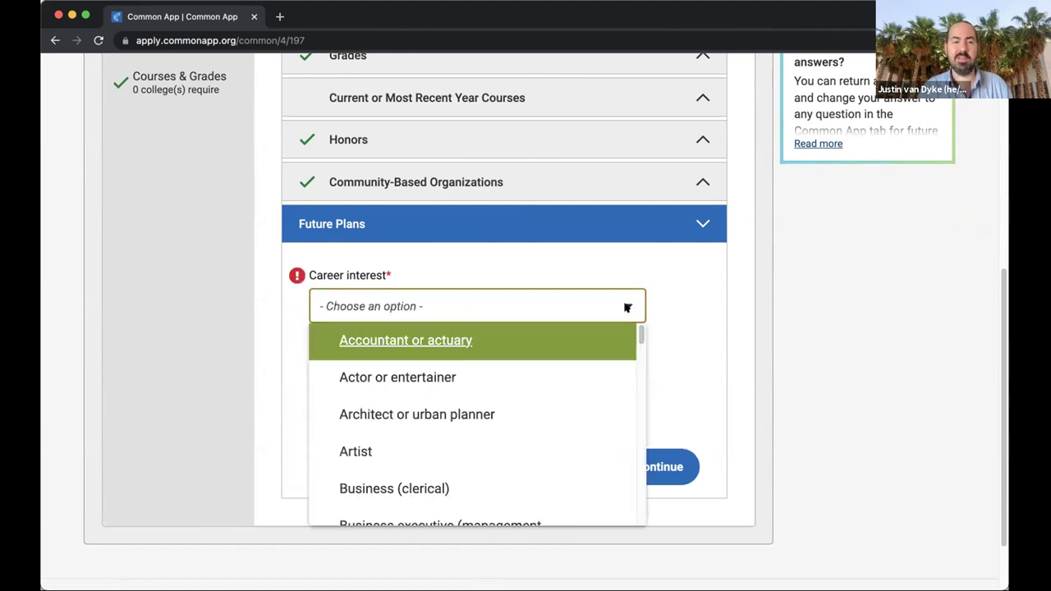
{"action": "scroll", "coordinate": [514, 395], "scroll_direction": "down", "scroll_amount": 15}
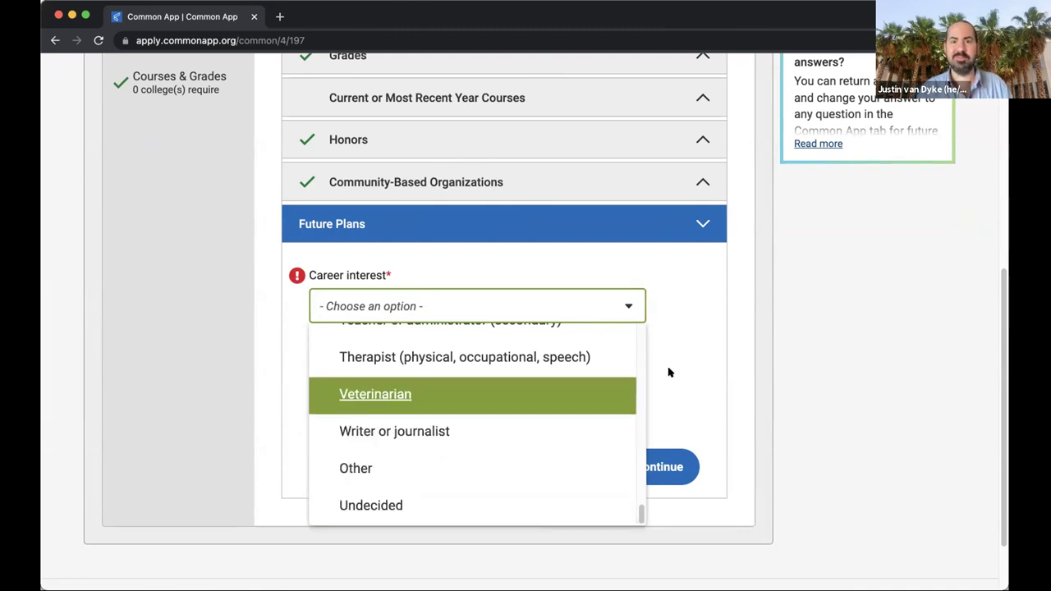
{"action": "left_click", "coordinate": [715, 342]}
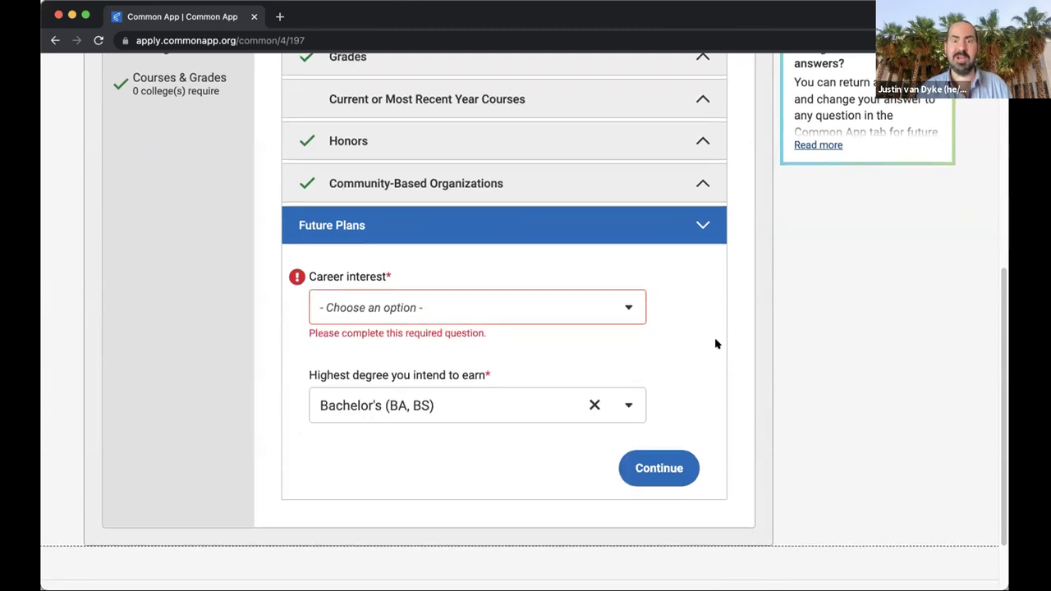
Open the Testing section and review the self-reporting question and the list of tests that can be reported.
{"action": "scroll", "coordinate": [715, 344], "scroll_direction": "up", "scroll_amount": 5}
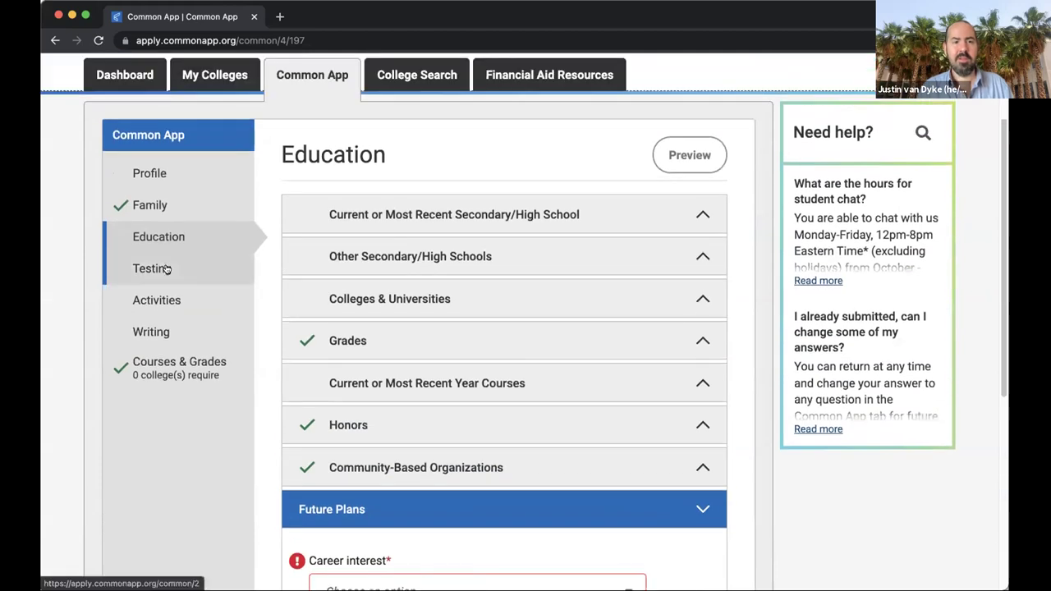
{"action": "left_click", "coordinate": [164, 268]}
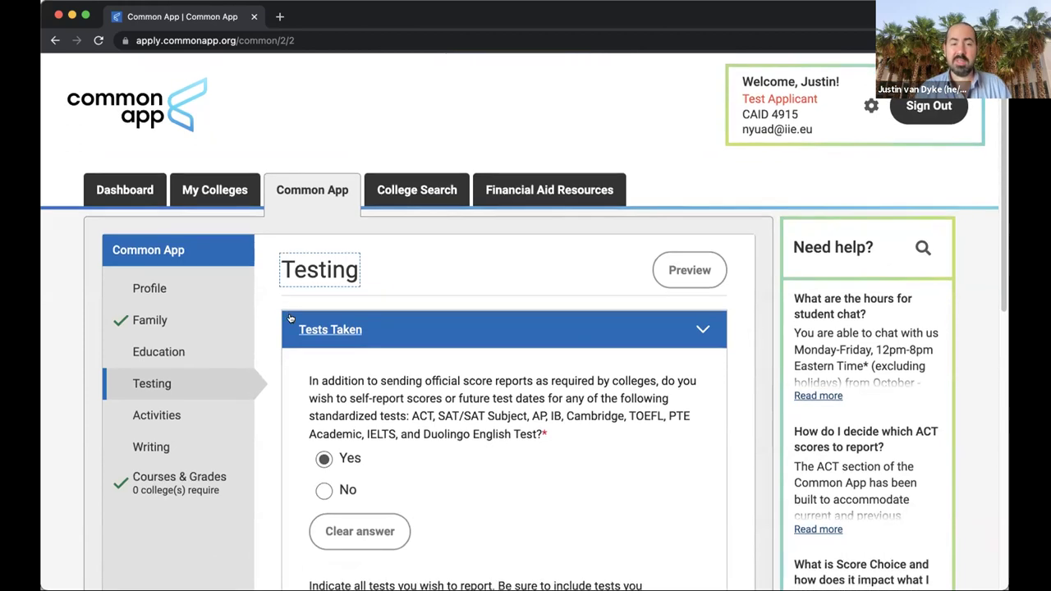
{"action": "scroll", "coordinate": [288, 329], "scroll_direction": "down", "scroll_amount": 3}
{"action": "scroll", "coordinate": [284, 313], "scroll_direction": "down", "scroll_amount": 3}
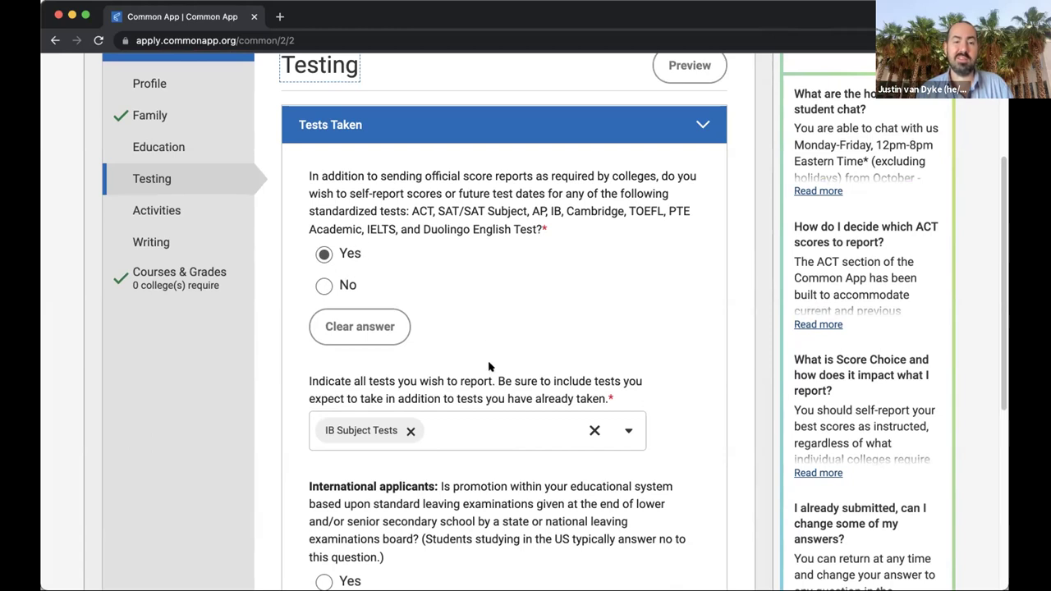
{"action": "left_click", "coordinate": [620, 430]}
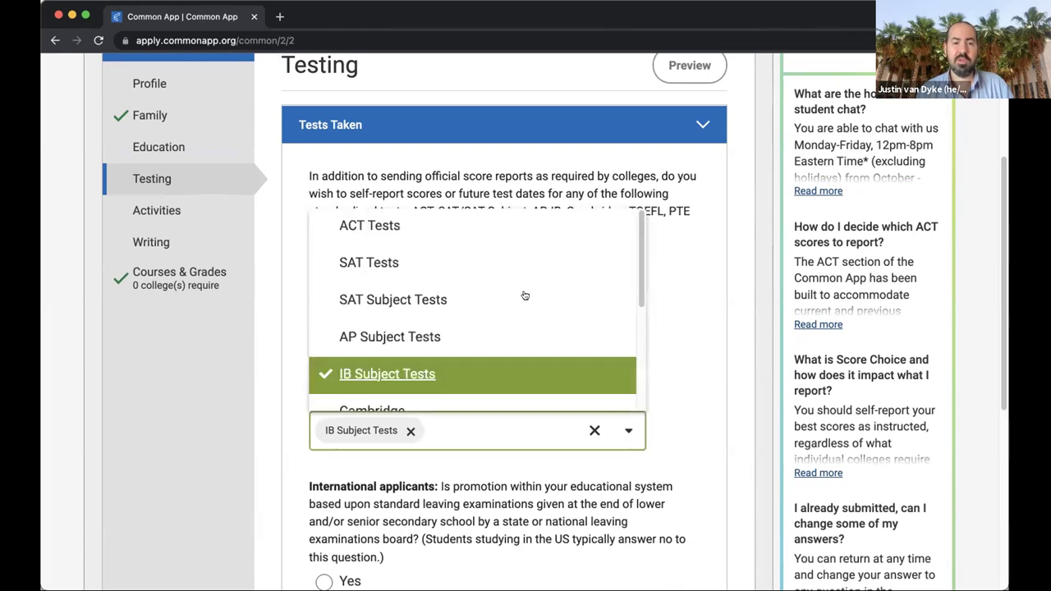
{"action": "left_click", "coordinate": [694, 316]}
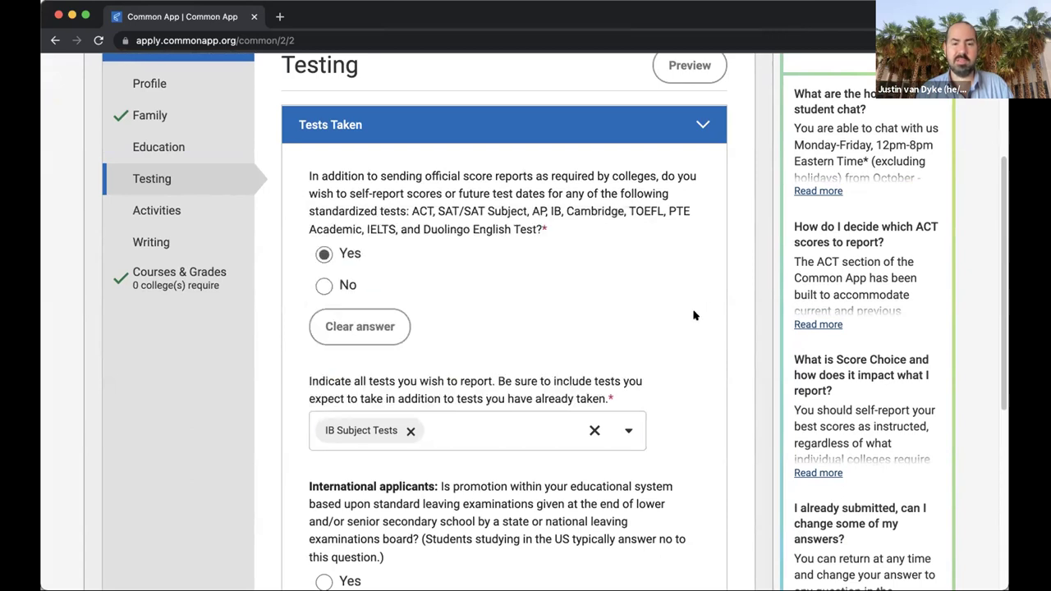
Replace IB Subject Tests with SAT Tests in the tests to report.
{"action": "left_click", "coordinate": [411, 430]}
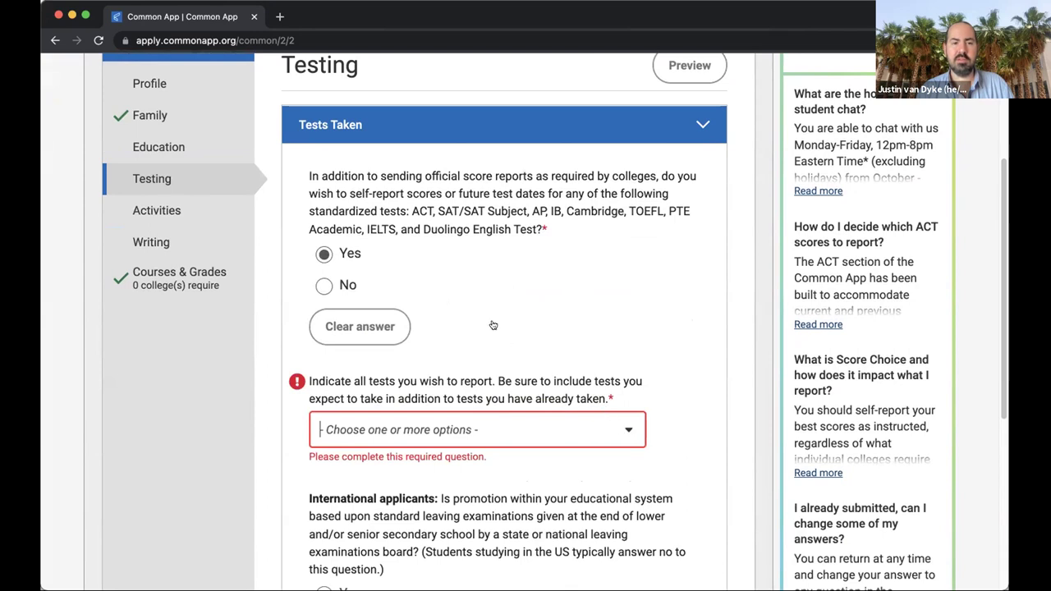
{"action": "key", "text": "Down"}
{"action": "left_click", "coordinate": [459, 272]}
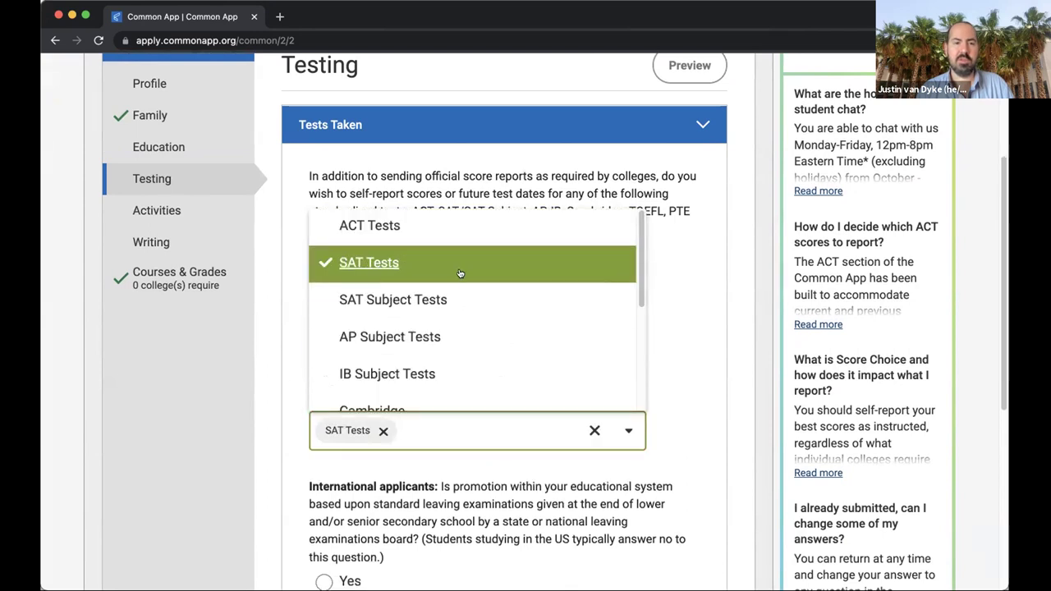
{"action": "left_click", "coordinate": [741, 341]}
Open the SAT Tests section, review the questions on past scores, essay and future sittings, and leave the section.
{"action": "scroll", "coordinate": [739, 339], "scroll_direction": "down", "scroll_amount": 5}
{"action": "scroll", "coordinate": [374, 421], "scroll_direction": "down", "scroll_amount": 1}
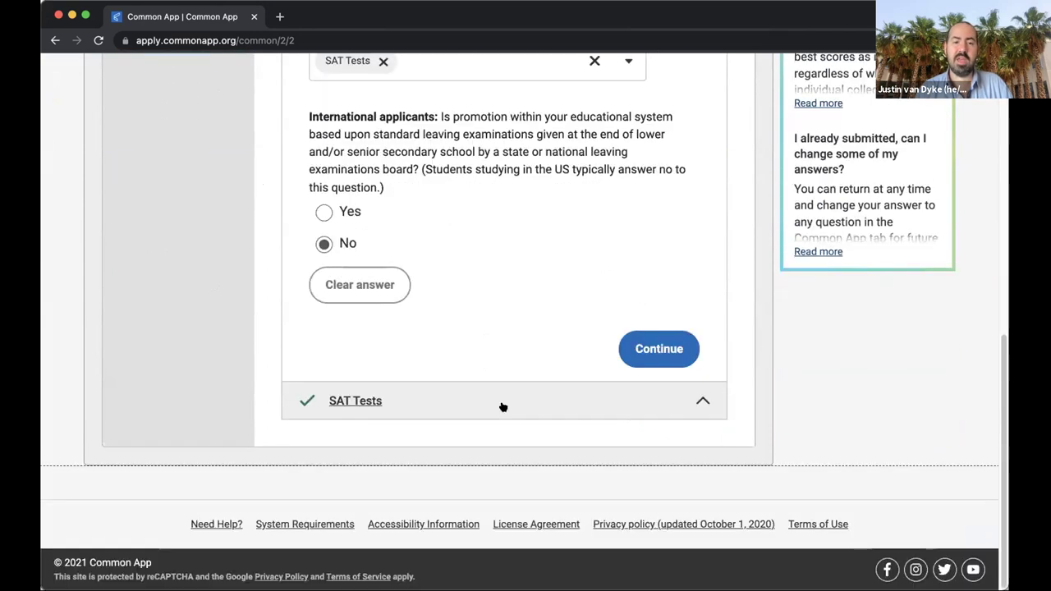
{"action": "left_click", "coordinate": [468, 400]}
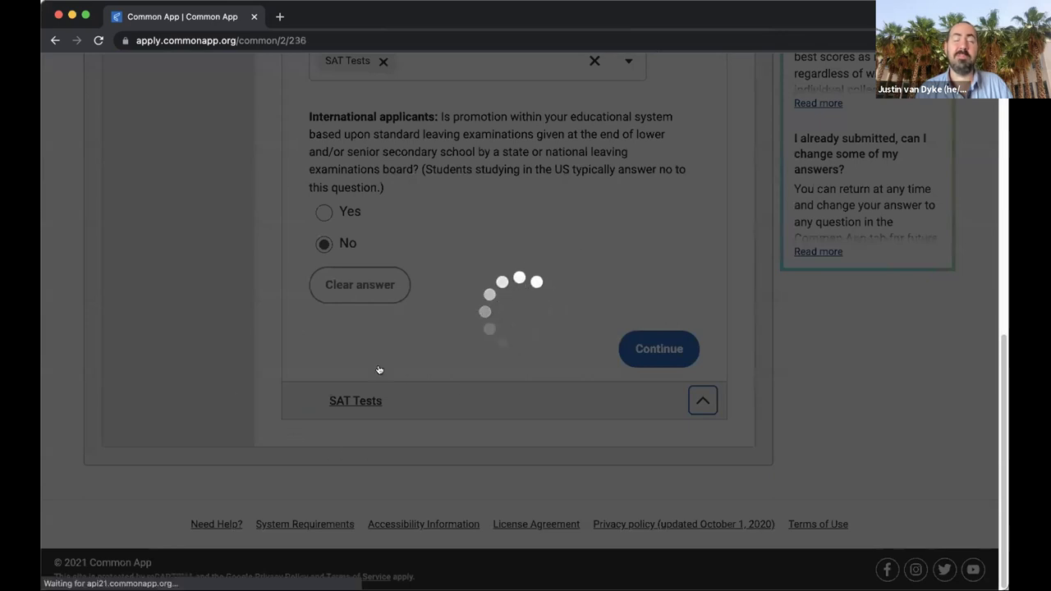
{"action": "scroll", "coordinate": [353, 353], "scroll_direction": "down", "scroll_amount": 3}
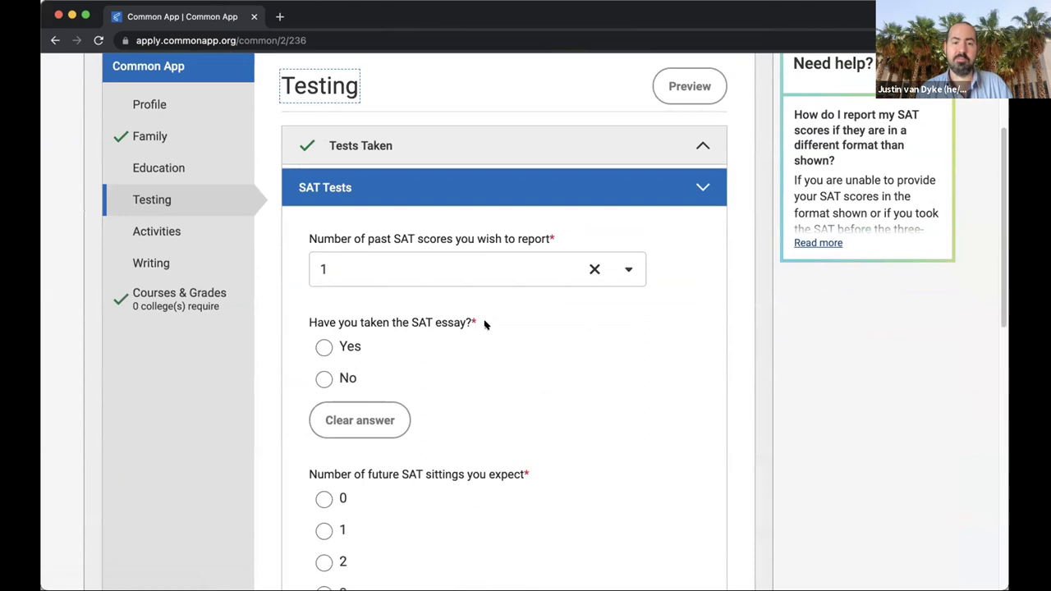
{"action": "left_click", "coordinate": [703, 186]}
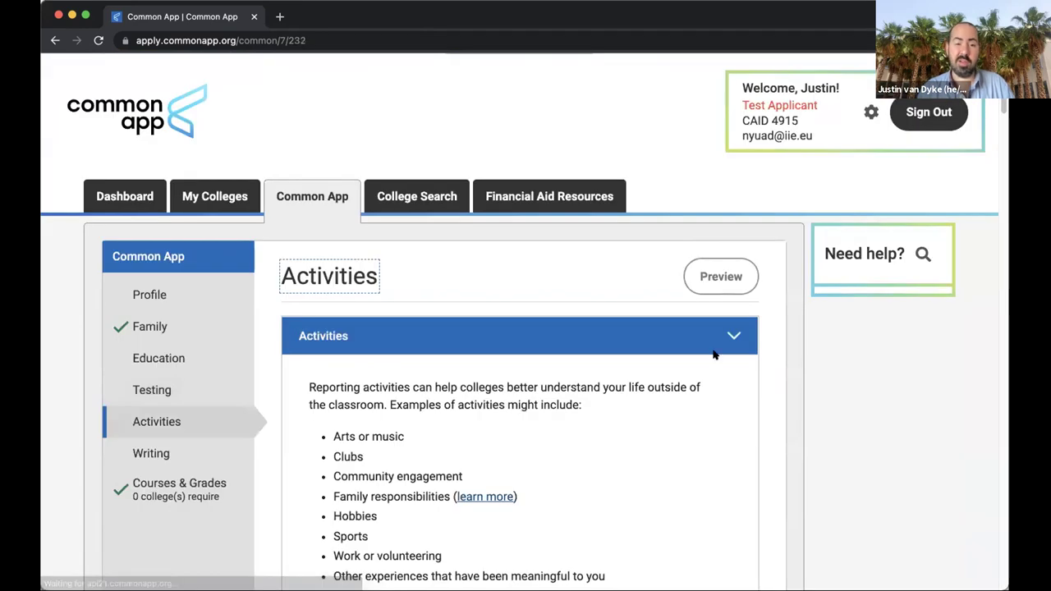
Return to the Testing section and remove SAT Tests from the tests to report.
{"action": "left_click", "coordinate": [141, 392]}
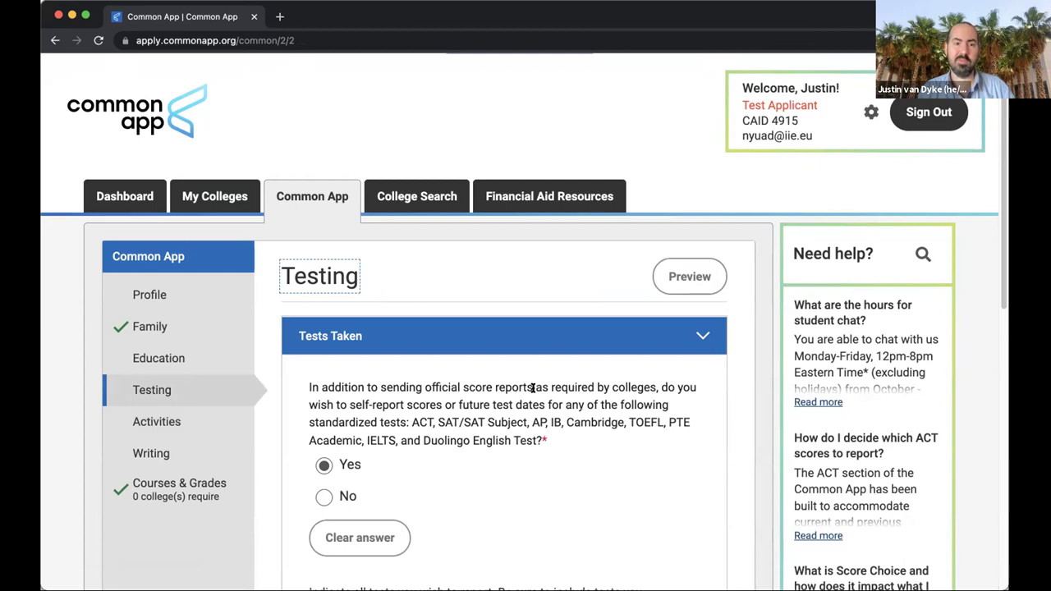
{"action": "scroll", "coordinate": [608, 448], "scroll_direction": "down", "scroll_amount": 2}
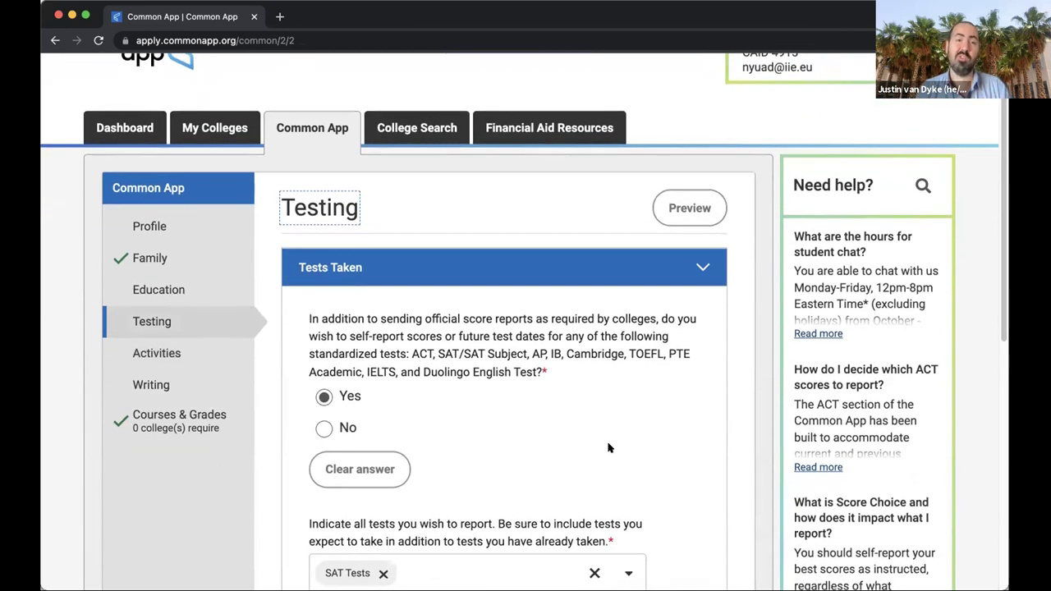
{"action": "scroll", "coordinate": [608, 447], "scroll_direction": "down", "scroll_amount": 3}
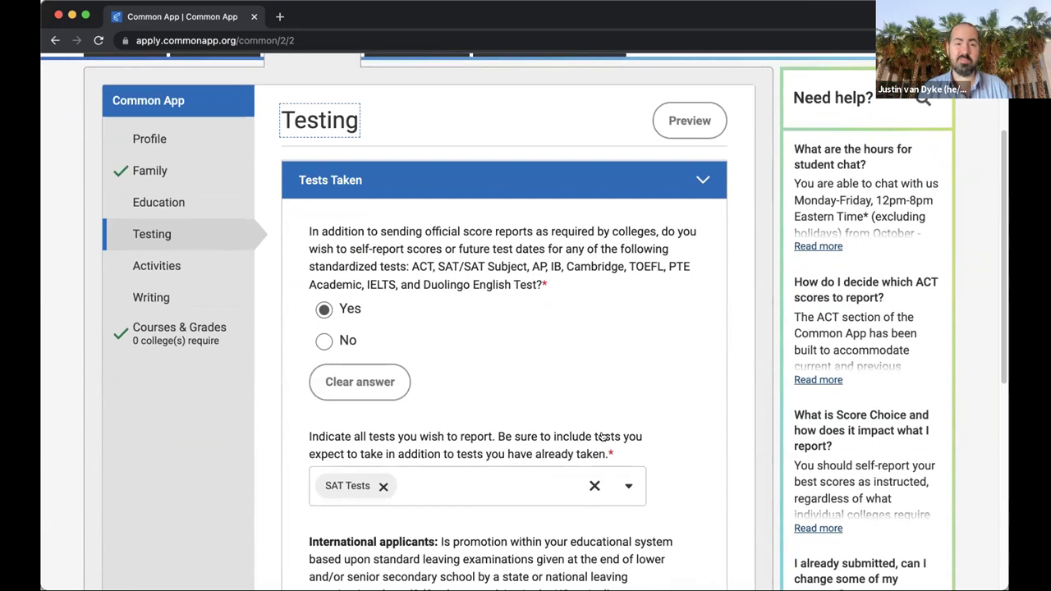
{"action": "left_click", "coordinate": [383, 485]}
Browse the reportable tests down to Duolingo English Test and close the list without choosing one.
{"action": "scroll", "coordinate": [487, 386], "scroll_direction": "down", "scroll_amount": 3}
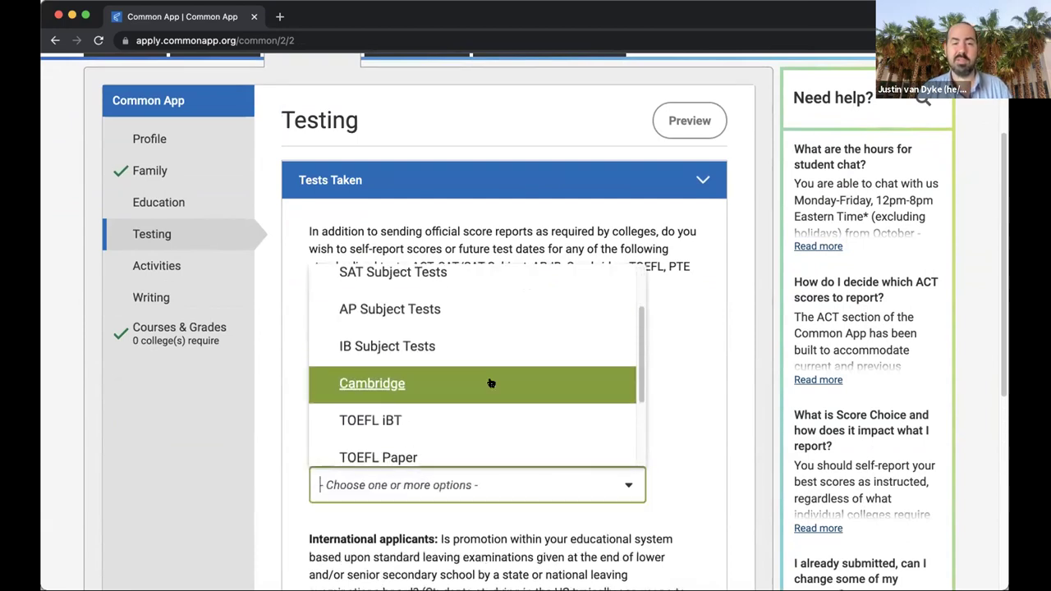
{"action": "scroll", "coordinate": [492, 378], "scroll_direction": "down", "scroll_amount": 3}
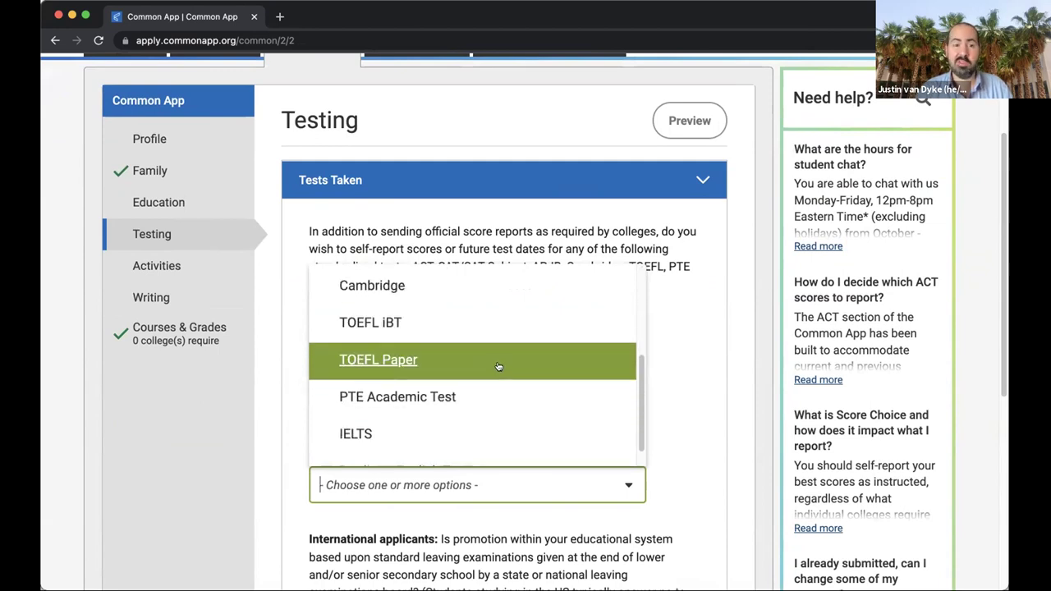
{"action": "scroll", "coordinate": [498, 367], "scroll_direction": "down", "scroll_amount": 2}
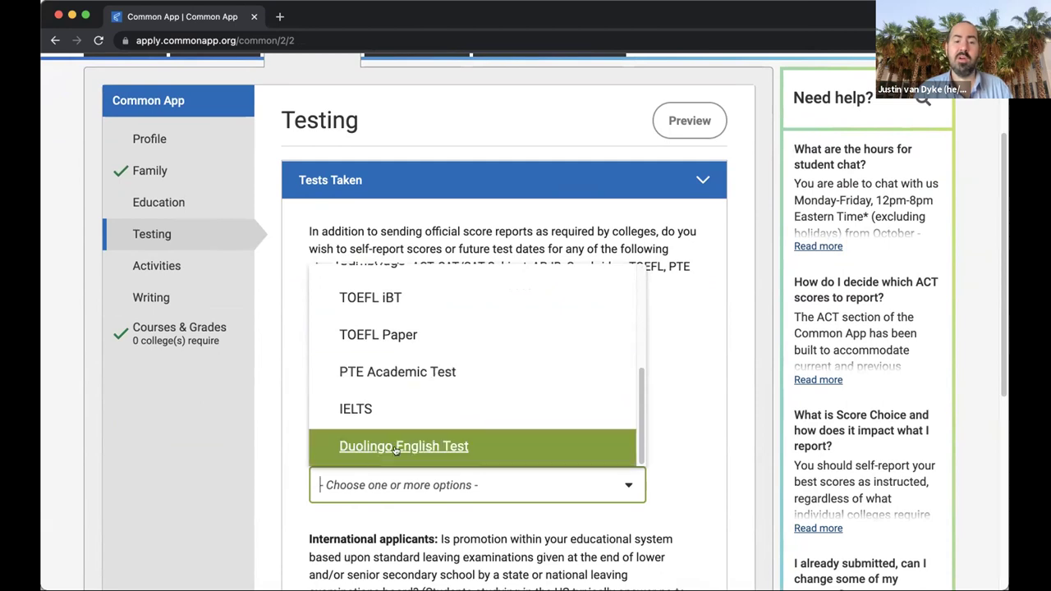
{"action": "left_click", "coordinate": [682, 426]}
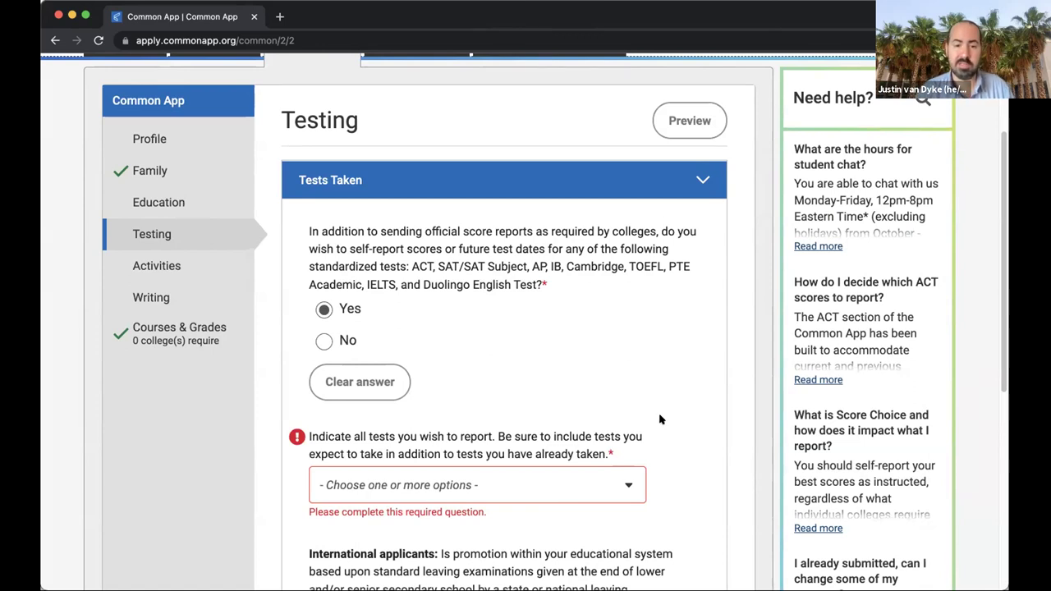
Answer Yes to the international applicants question about promotion based on standard leaving examinations.
{"action": "scroll", "coordinate": [662, 421], "scroll_direction": "down", "scroll_amount": 1}
{"action": "scroll", "coordinate": [662, 422], "scroll_direction": "down", "scroll_amount": 5}
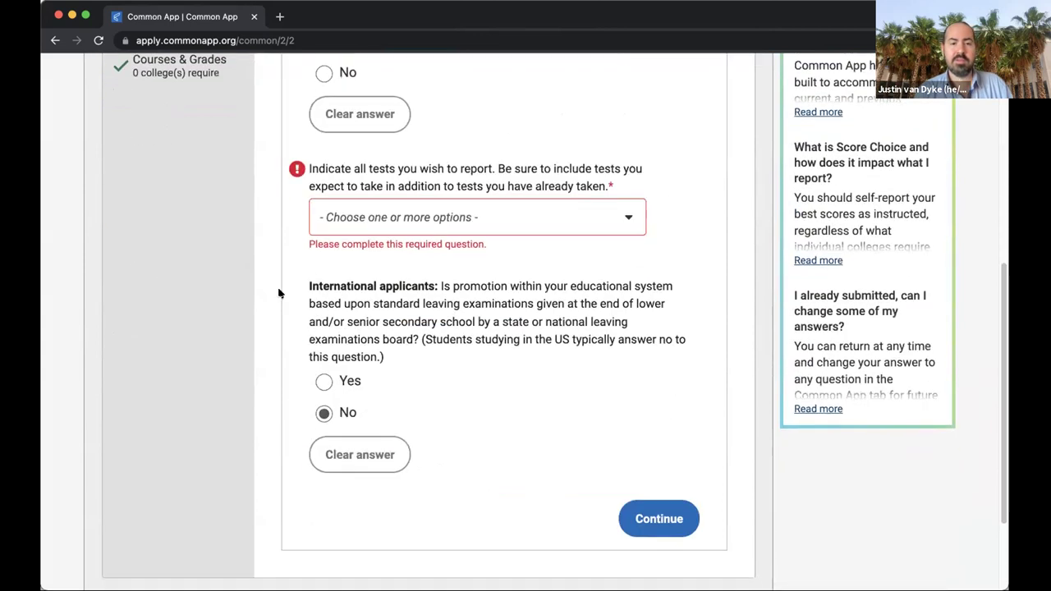
{"action": "left_click", "coordinate": [322, 381]}
Open the Senior Secondary Leaving Examinations section and review the number of exams, date taken, examination board and academic subject fields.
{"action": "scroll", "coordinate": [323, 380], "scroll_direction": "down", "scroll_amount": 4}
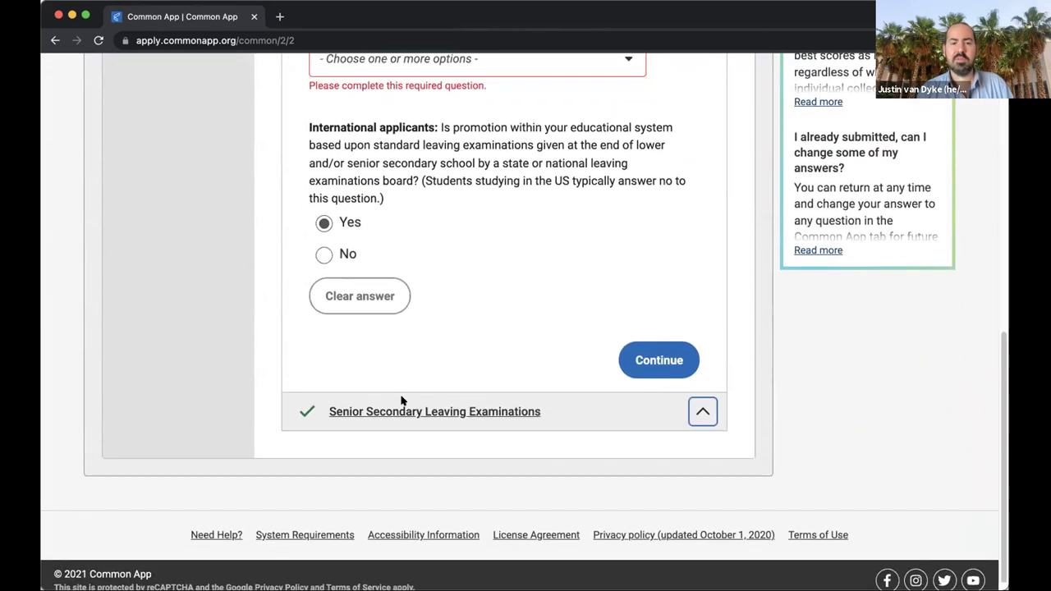
{"action": "left_click", "coordinate": [402, 400]}
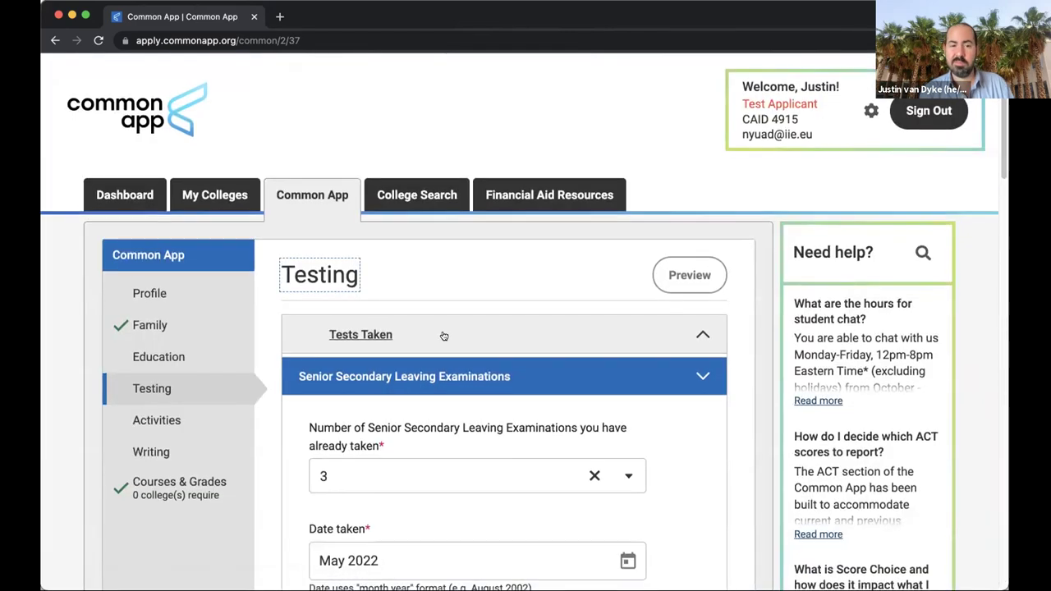
{"action": "scroll", "coordinate": [443, 336], "scroll_direction": "down", "scroll_amount": 3}
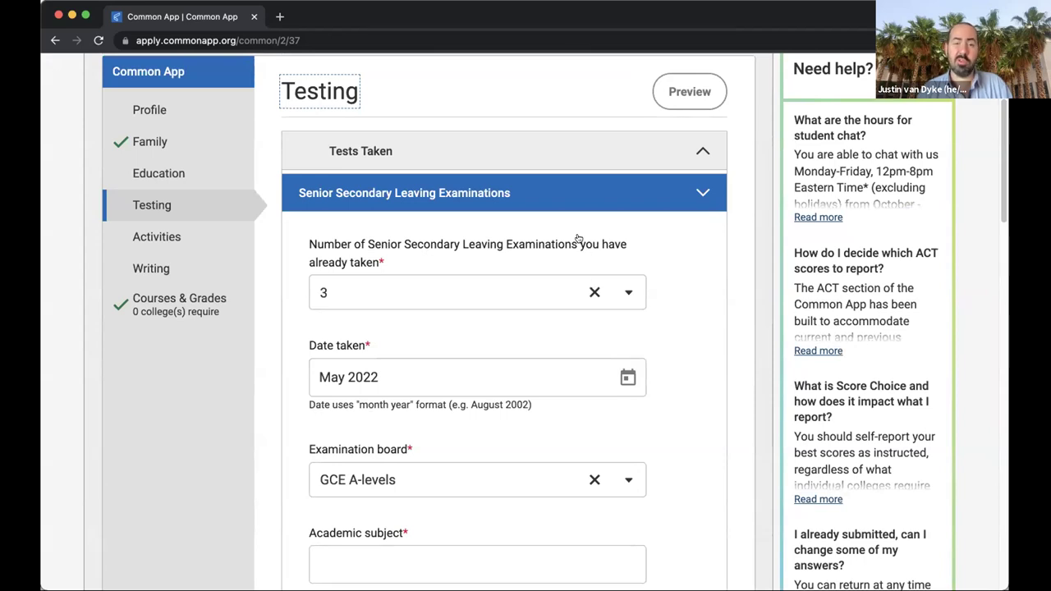
{"action": "left_click", "coordinate": [671, 238]}
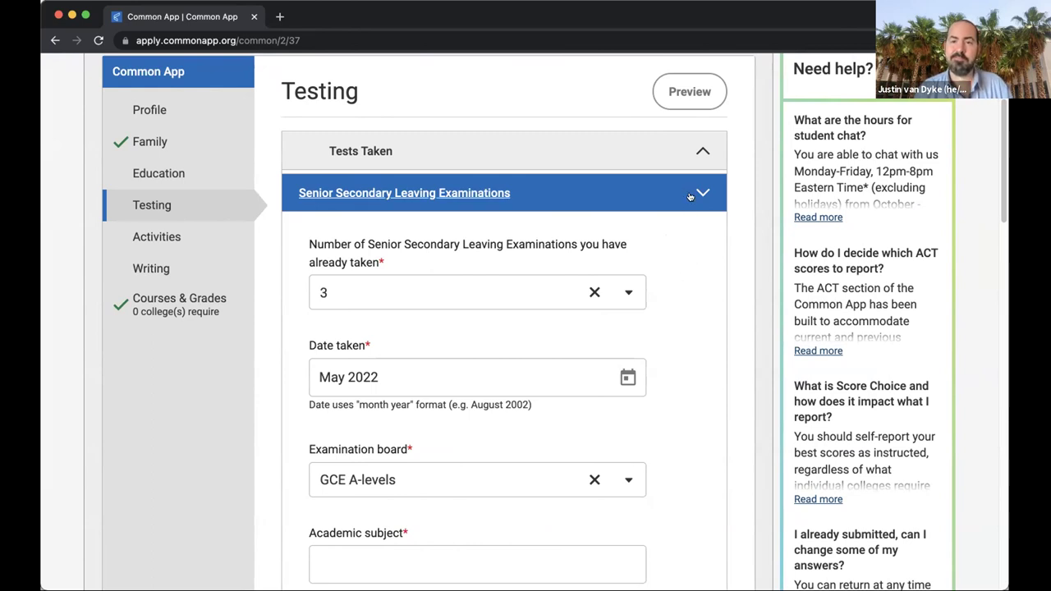
Open the Activities section and review the example activities and the question on whether there are activities to report.
{"action": "left_click", "coordinate": [218, 232]}
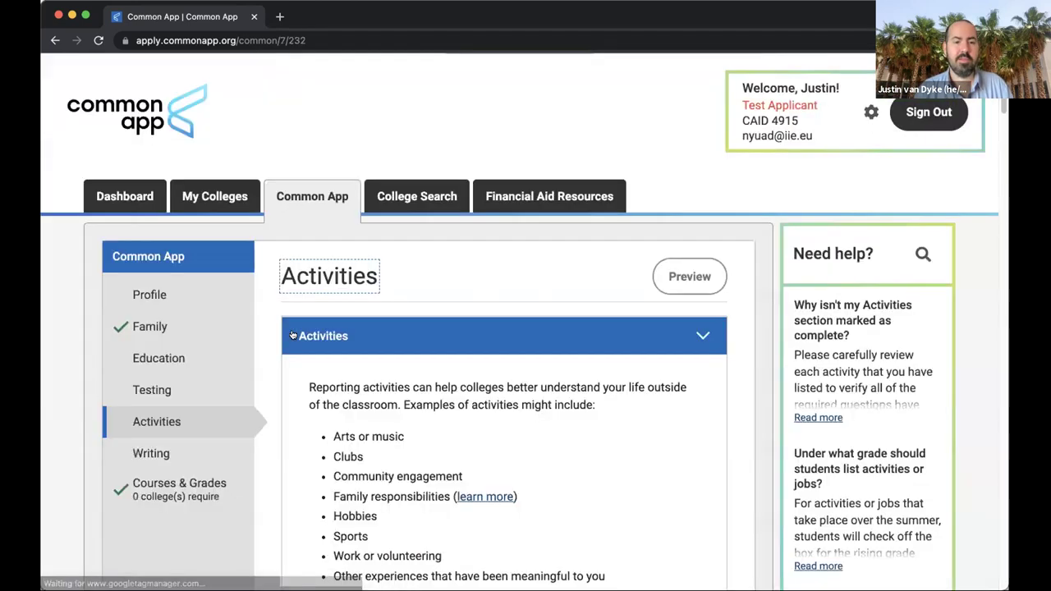
{"action": "scroll", "coordinate": [188, 362], "scroll_direction": "down", "scroll_amount": 3}
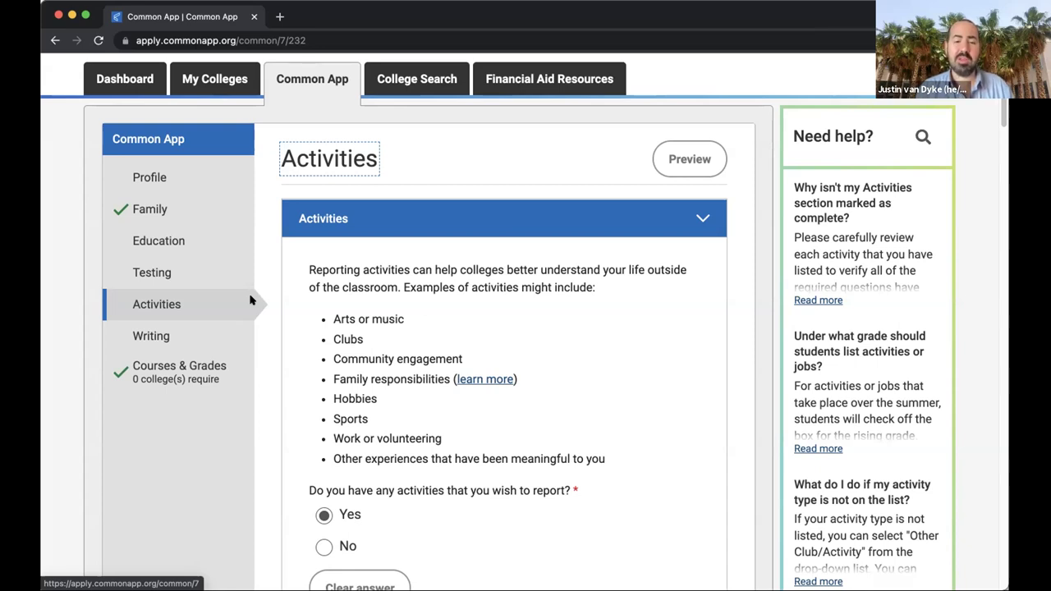
{"action": "scroll", "coordinate": [281, 325], "scroll_direction": "down", "scroll_amount": 2}
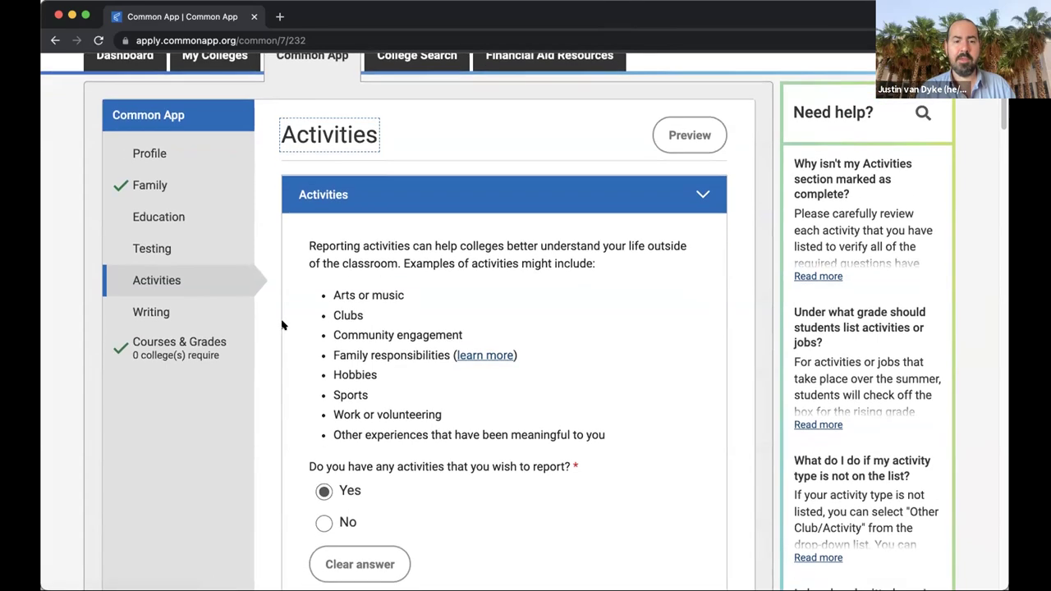
{"action": "scroll", "coordinate": [281, 325], "scroll_direction": "down", "scroll_amount": 10}
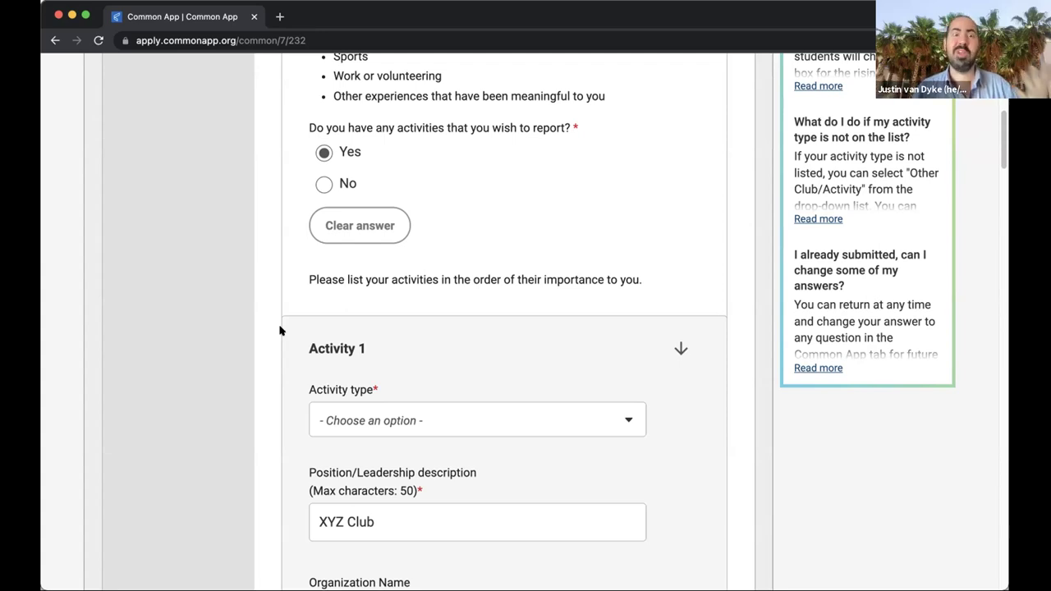
Review the Activity 1 fields for type, position, organization, description, grade levels, timing, and hours and weeks spent.
{"action": "scroll", "coordinate": [280, 330], "scroll_direction": "down", "scroll_amount": 3}
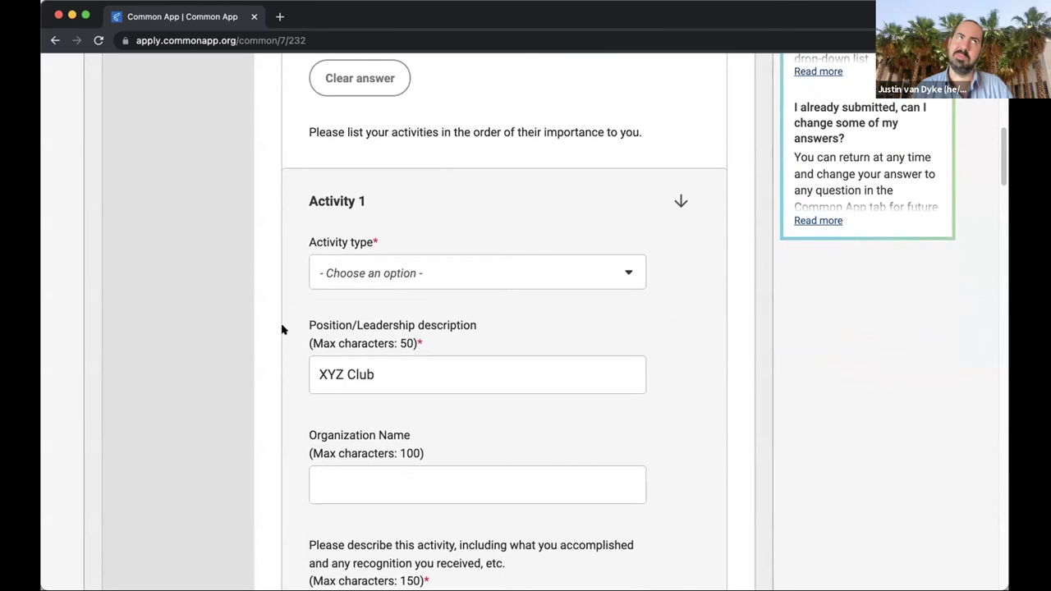
{"action": "scroll", "coordinate": [282, 328], "scroll_direction": "down", "scroll_amount": 2}
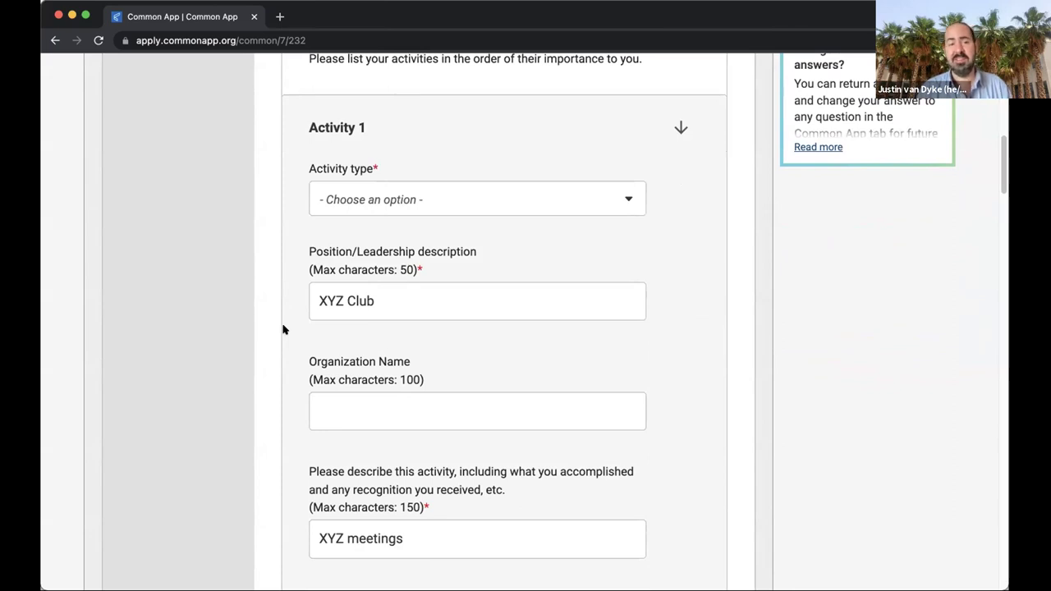
{"action": "scroll", "coordinate": [283, 330], "scroll_direction": "down", "scroll_amount": 3}
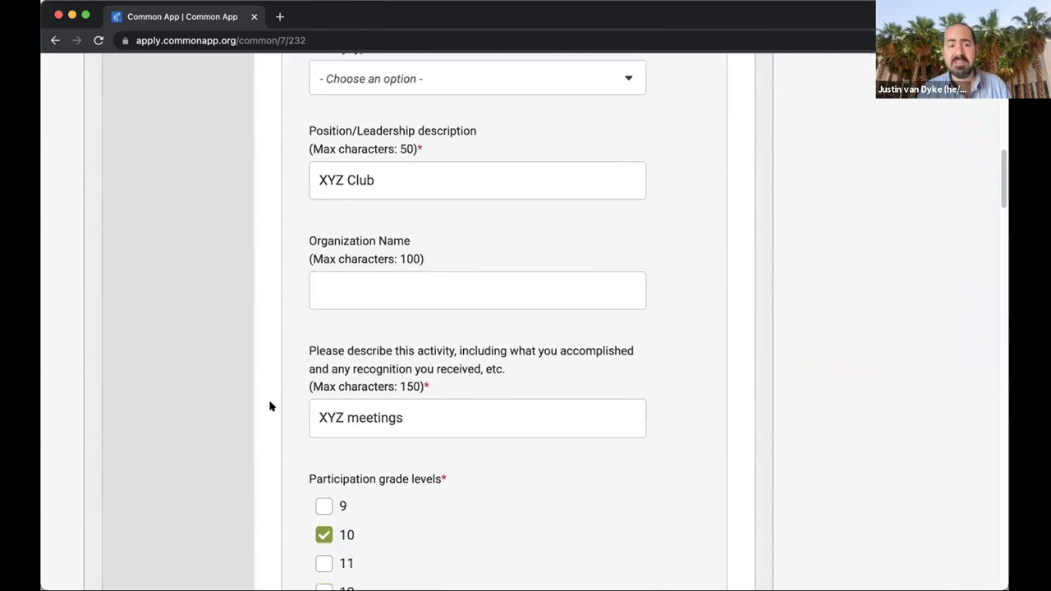
{"action": "scroll", "coordinate": [270, 405], "scroll_direction": "down", "scroll_amount": 2}
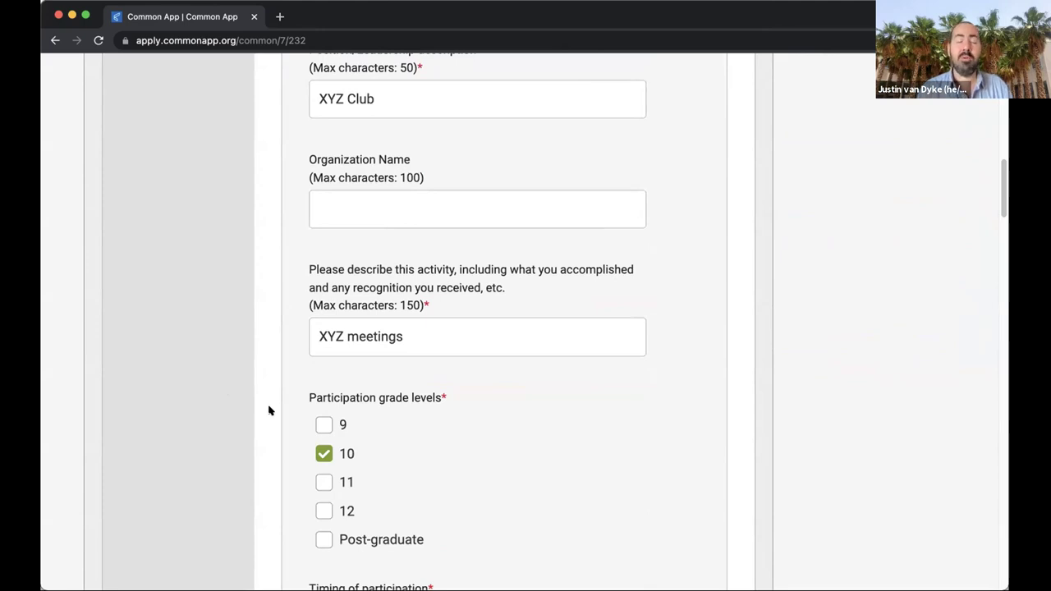
{"action": "scroll", "coordinate": [268, 411], "scroll_direction": "down", "scroll_amount": 9}
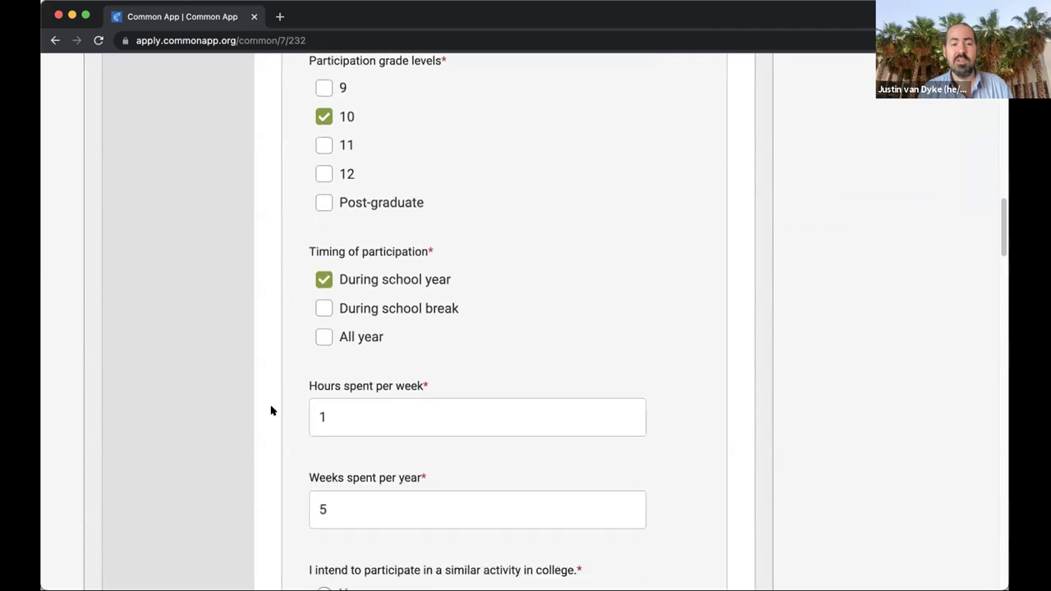
Review the Activity 2 entry's activity type, position, organization name, description and participation grade levels.
{"action": "scroll", "coordinate": [271, 411], "scroll_direction": "down", "scroll_amount": 4}
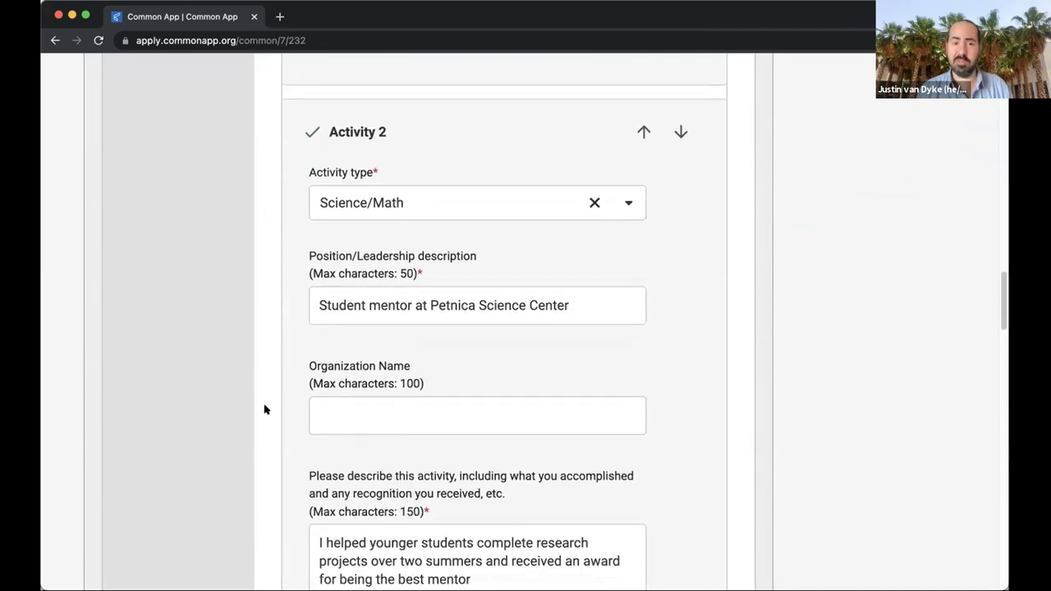
{"action": "scroll", "coordinate": [263, 408], "scroll_direction": "down", "scroll_amount": 1}
{"action": "scroll", "coordinate": [264, 408], "scroll_direction": "down", "scroll_amount": 1}
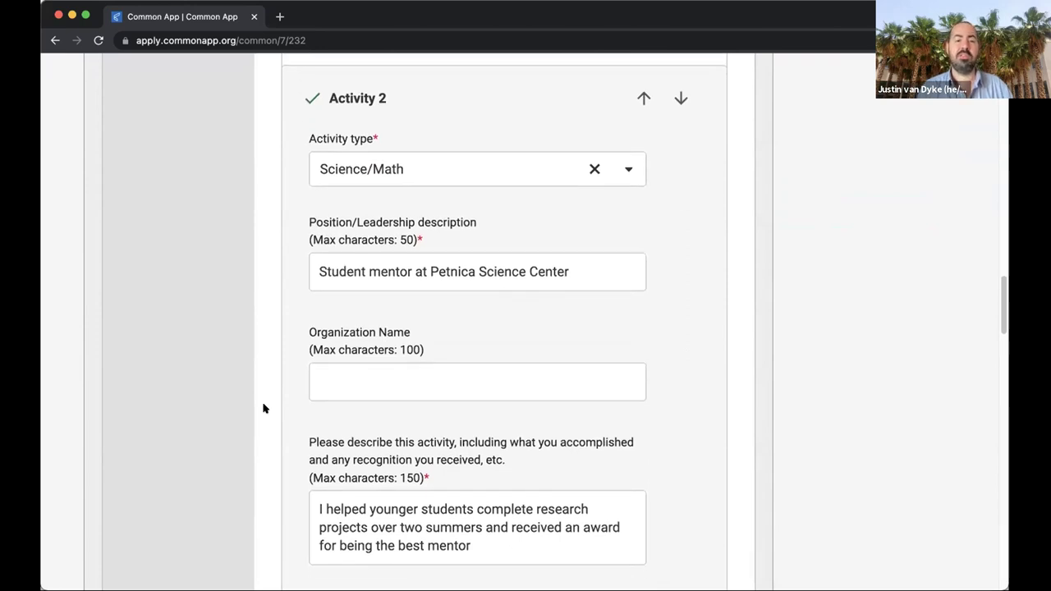
{"action": "scroll", "coordinate": [262, 406], "scroll_direction": "down", "scroll_amount": 3}
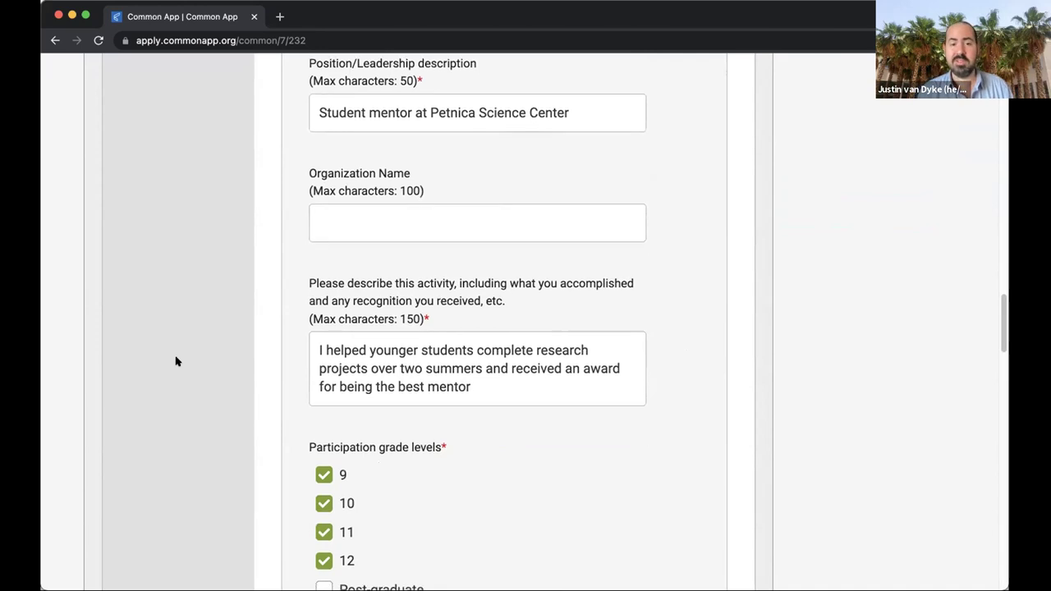
Review the rest of the Activity 2 entry: timing of participation, hours per week, weeks per year and intent to continue in college.
{"action": "scroll", "coordinate": [335, 399], "scroll_direction": "down", "scroll_amount": 1}
{"action": "scroll", "coordinate": [293, 394], "scroll_direction": "down", "scroll_amount": 3}
{"action": "scroll", "coordinate": [293, 390], "scroll_direction": "down", "scroll_amount": 1}
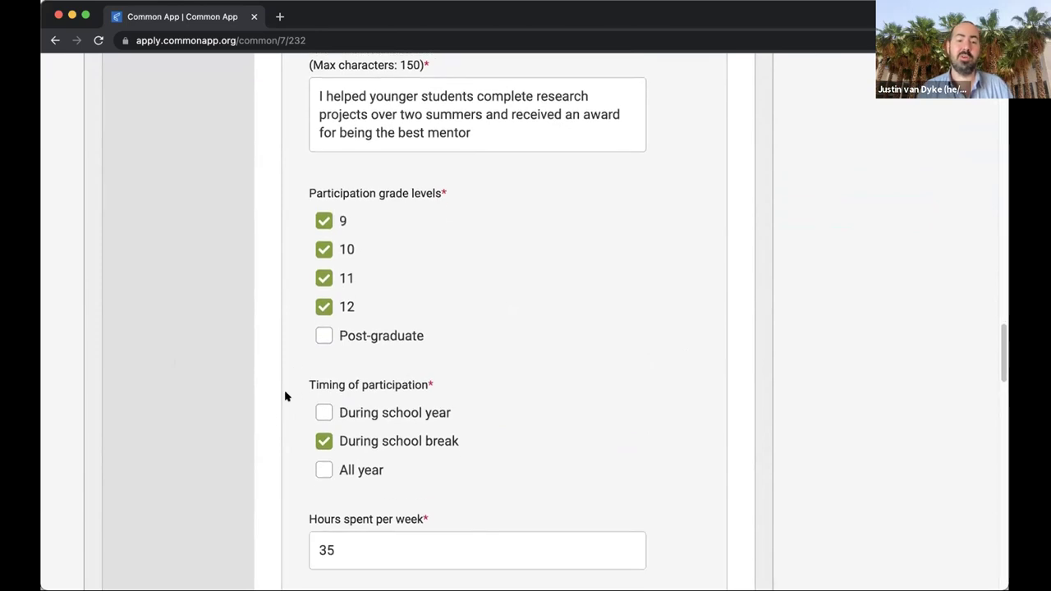
{"action": "scroll", "coordinate": [250, 416], "scroll_direction": "down", "scroll_amount": 5}
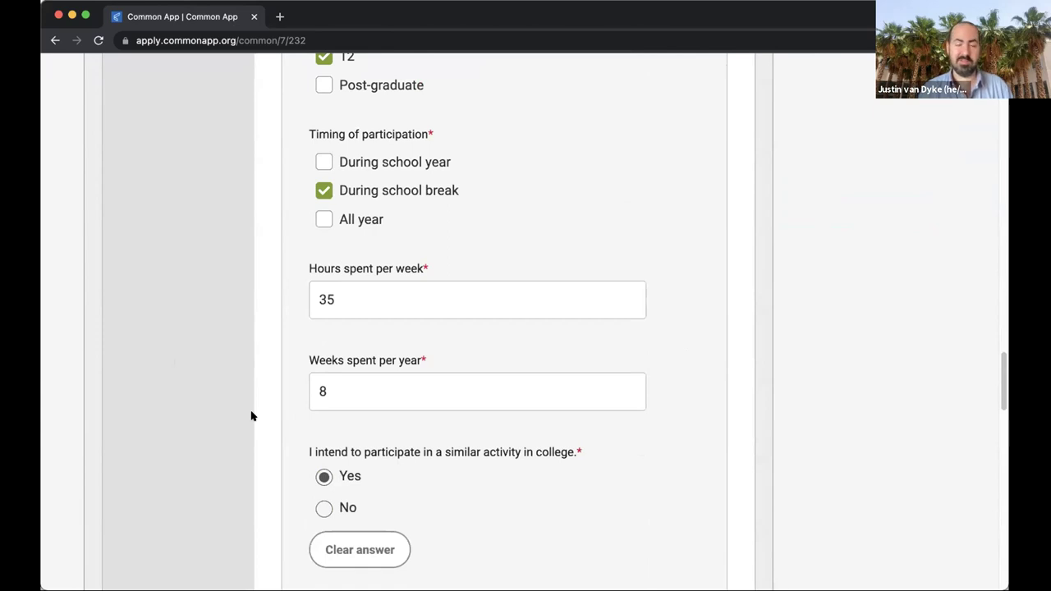
{"action": "scroll", "coordinate": [252, 415], "scroll_direction": "down", "scroll_amount": 4}
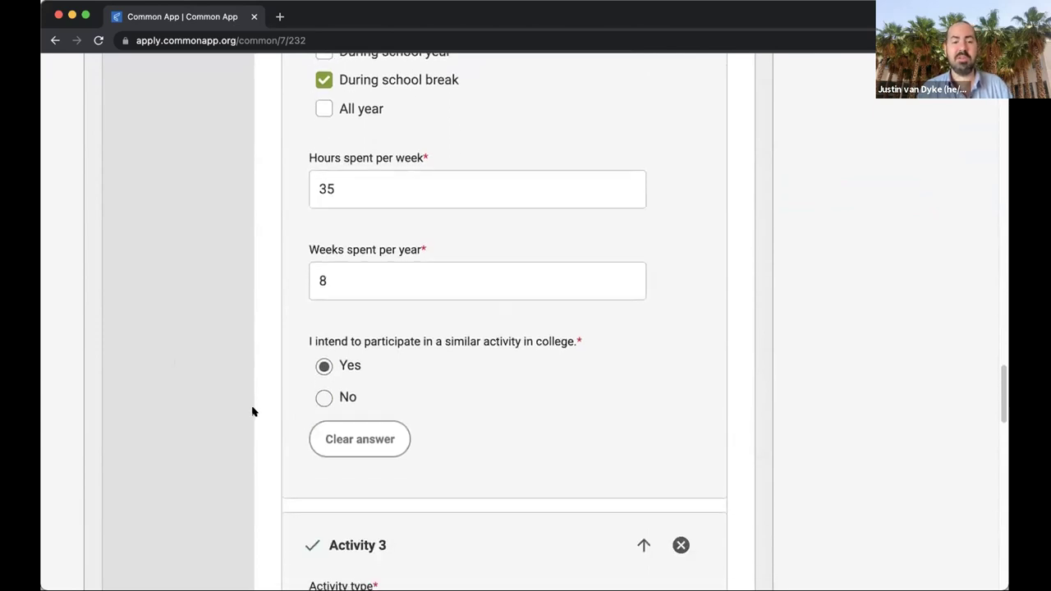
{"action": "scroll", "coordinate": [252, 411], "scroll_direction": "down", "scroll_amount": 1}
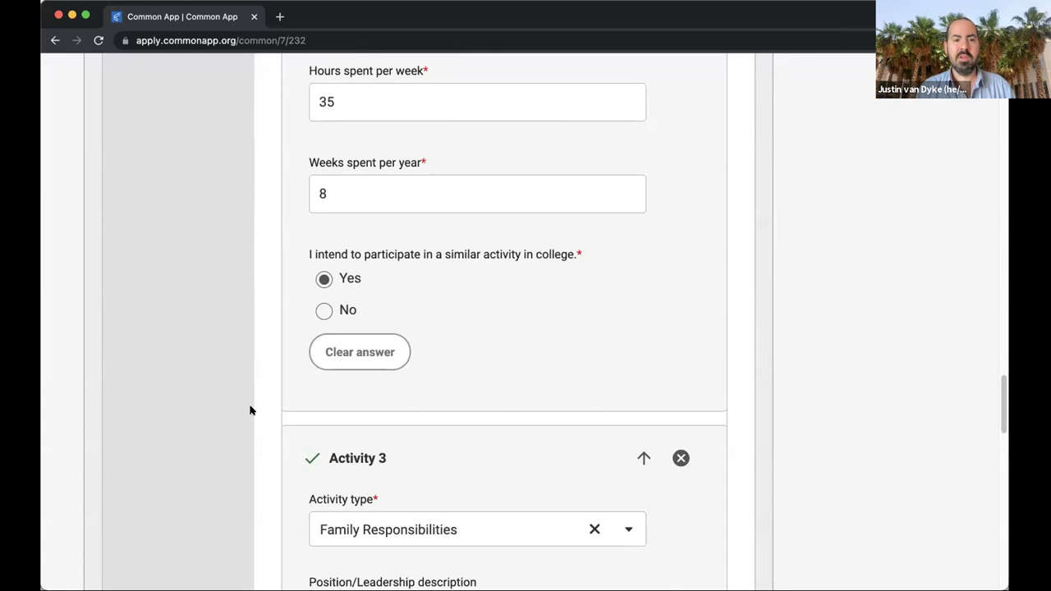
Review the Activity 3 Family Responsibilities entry from position and description through grade levels, timing, hours, weeks and college intent.
{"action": "scroll", "coordinate": [251, 411], "scroll_direction": "down", "scroll_amount": 5}
{"action": "scroll", "coordinate": [251, 411], "scroll_direction": "down", "scroll_amount": 1}
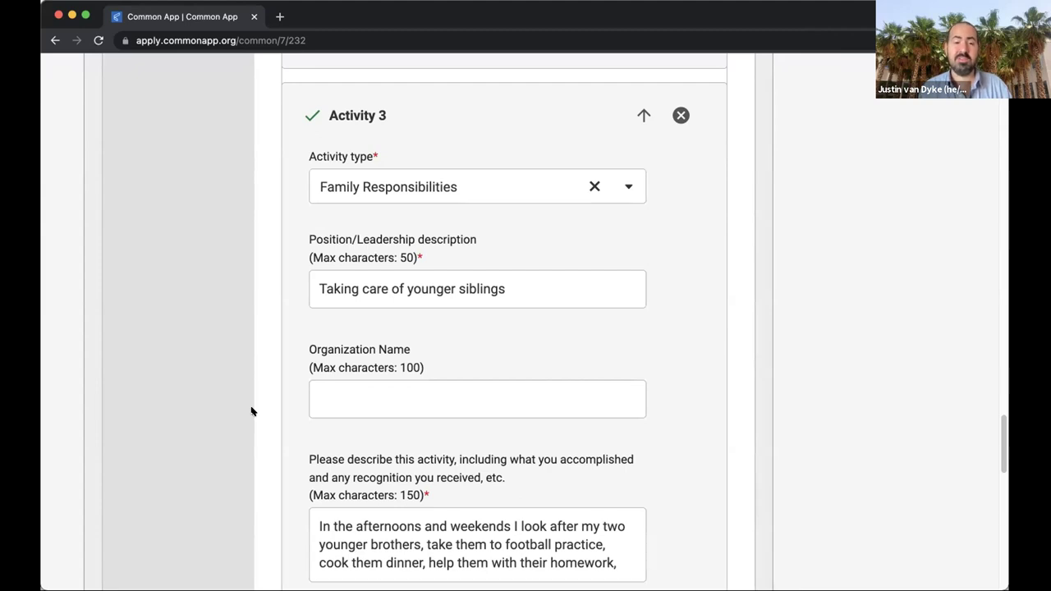
{"action": "scroll", "coordinate": [253, 410], "scroll_direction": "down", "scroll_amount": 3}
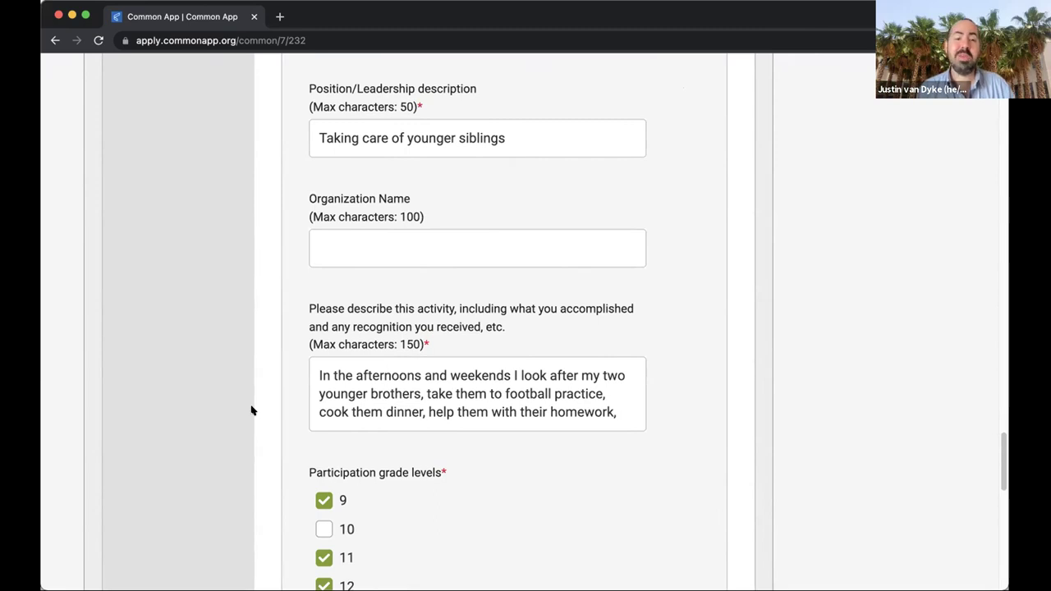
{"action": "scroll", "coordinate": [252, 409], "scroll_direction": "down", "scroll_amount": 5}
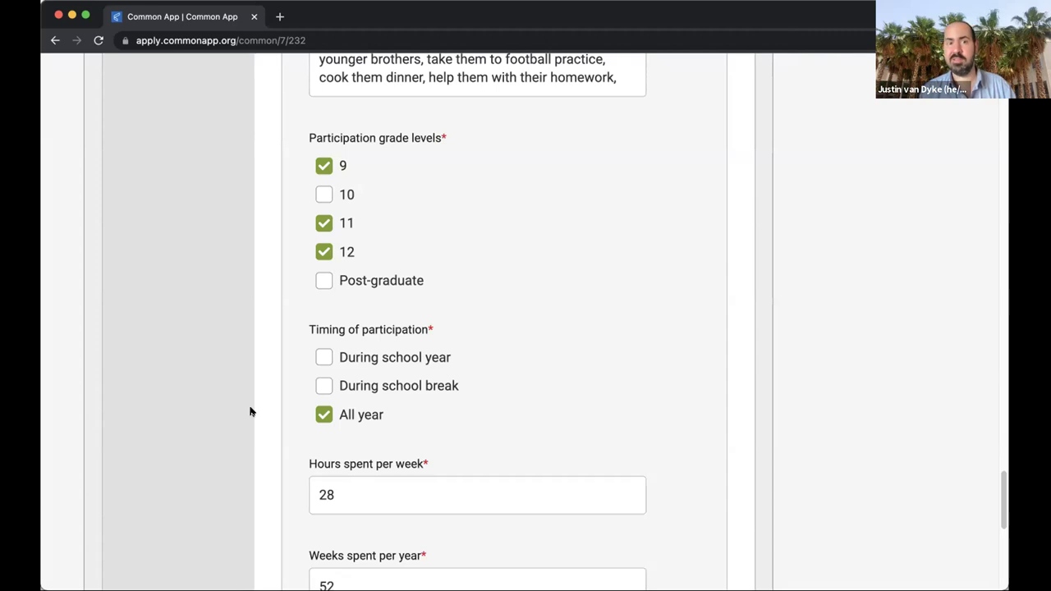
{"action": "scroll", "coordinate": [228, 391], "scroll_direction": "down", "scroll_amount": 5}
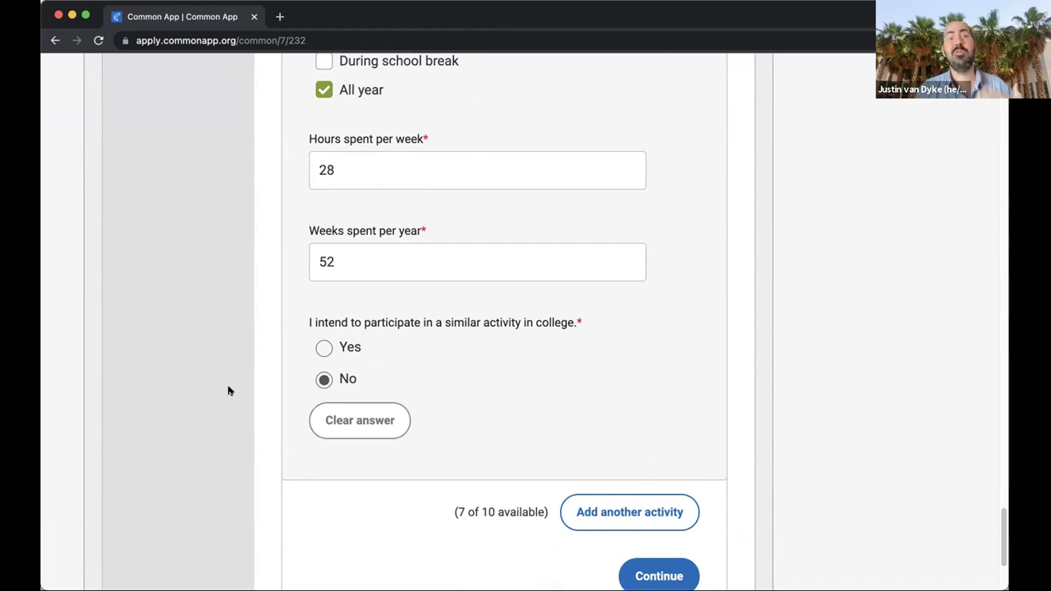
{"action": "scroll", "coordinate": [229, 391], "scroll_direction": "down", "scroll_amount": 3}
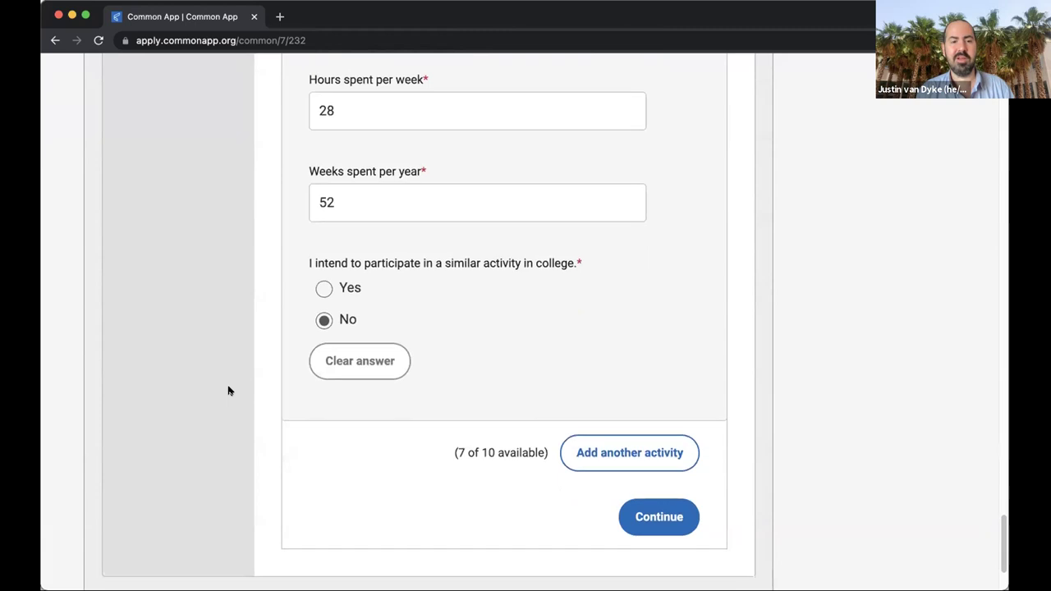
Open the Writing section and review the Personal Essay requirements, the essay prompts and the essay text box with its word limits.
{"action": "scroll", "coordinate": [233, 390], "scroll_direction": "up", "scroll_amount": 20}
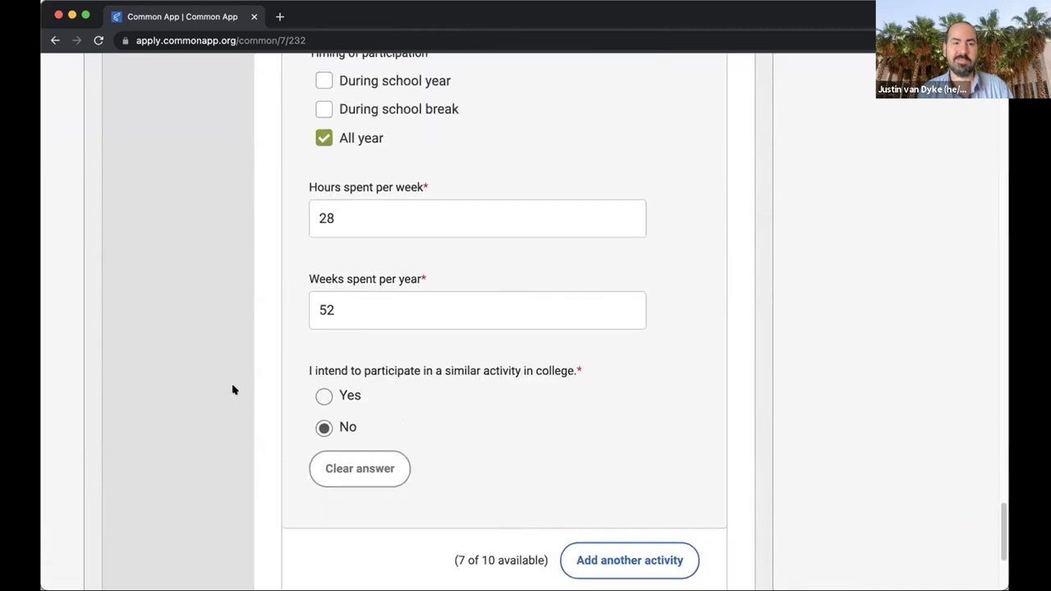
{"action": "scroll", "coordinate": [232, 390], "scroll_direction": "up", "scroll_amount": 20}
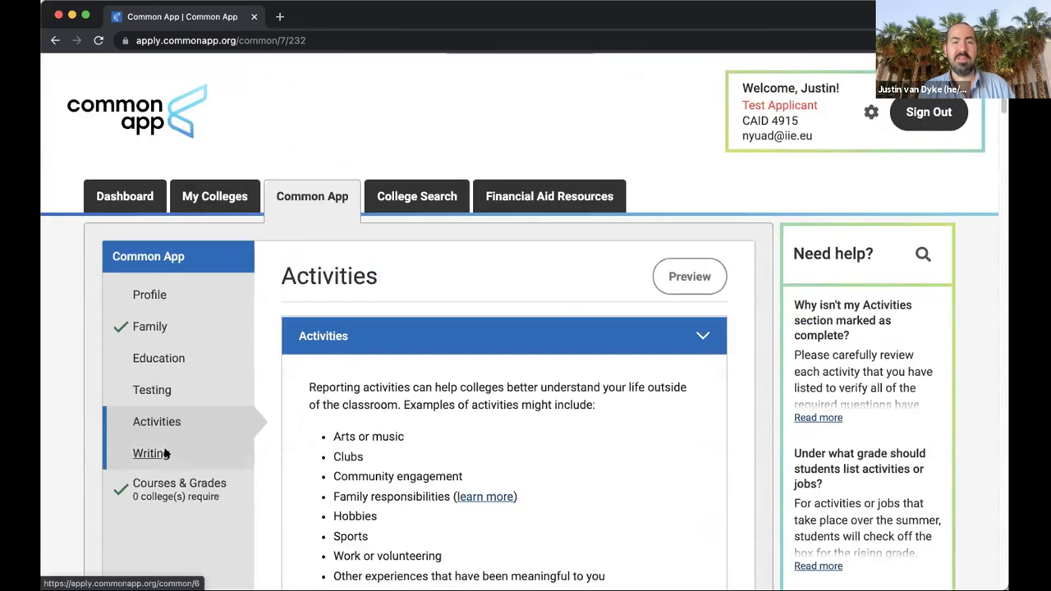
{"action": "left_click", "coordinate": [160, 452]}
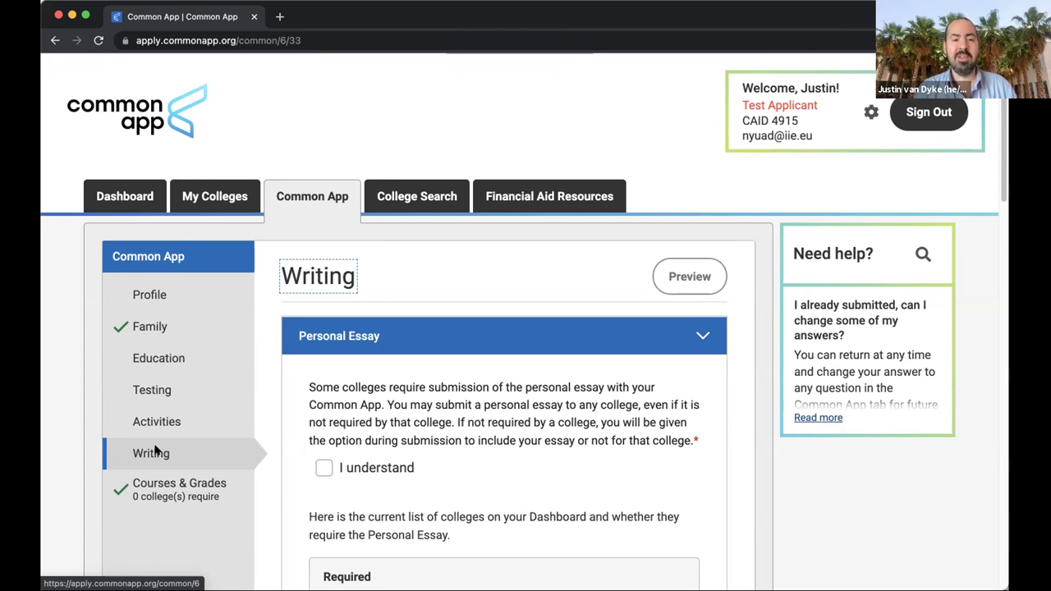
{"action": "scroll", "coordinate": [324, 431], "scroll_direction": "down", "scroll_amount": 3}
{"action": "scroll", "coordinate": [328, 427], "scroll_direction": "down", "scroll_amount": 7}
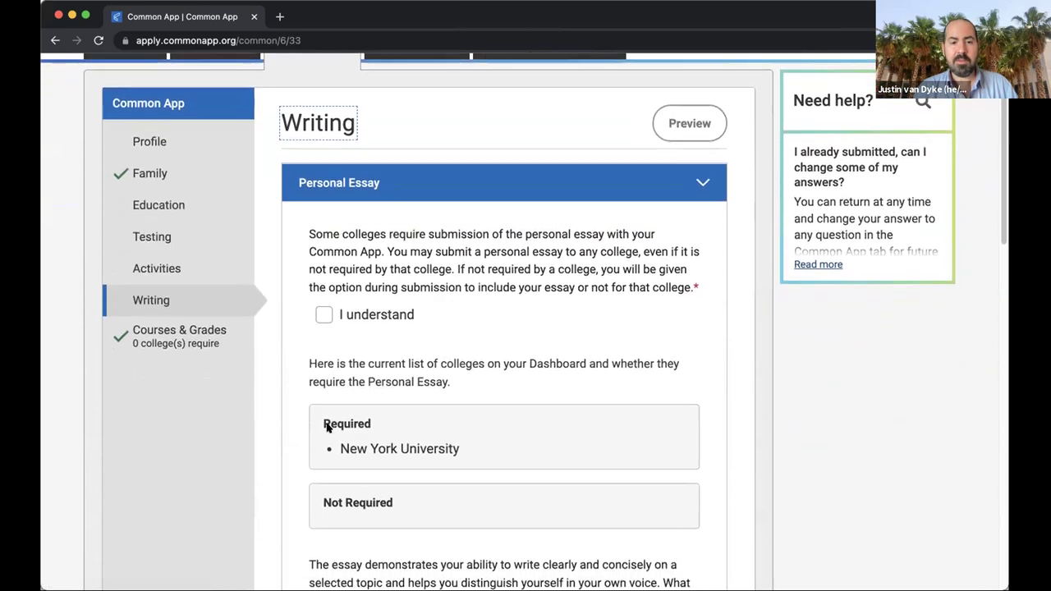
{"action": "scroll", "coordinate": [263, 384], "scroll_direction": "down", "scroll_amount": 5}
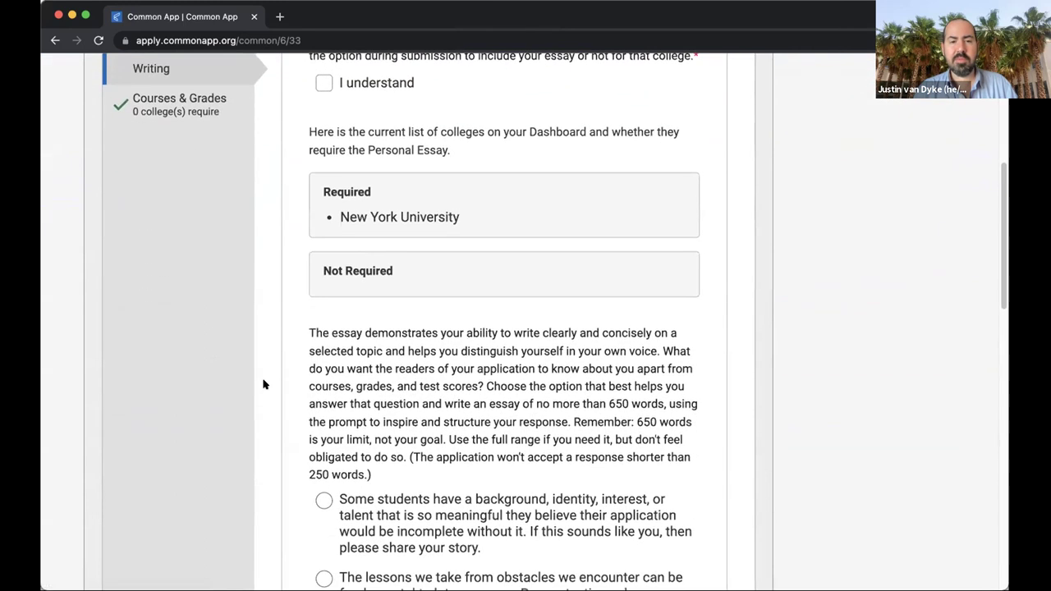
{"action": "scroll", "coordinate": [263, 383], "scroll_direction": "down", "scroll_amount": 2}
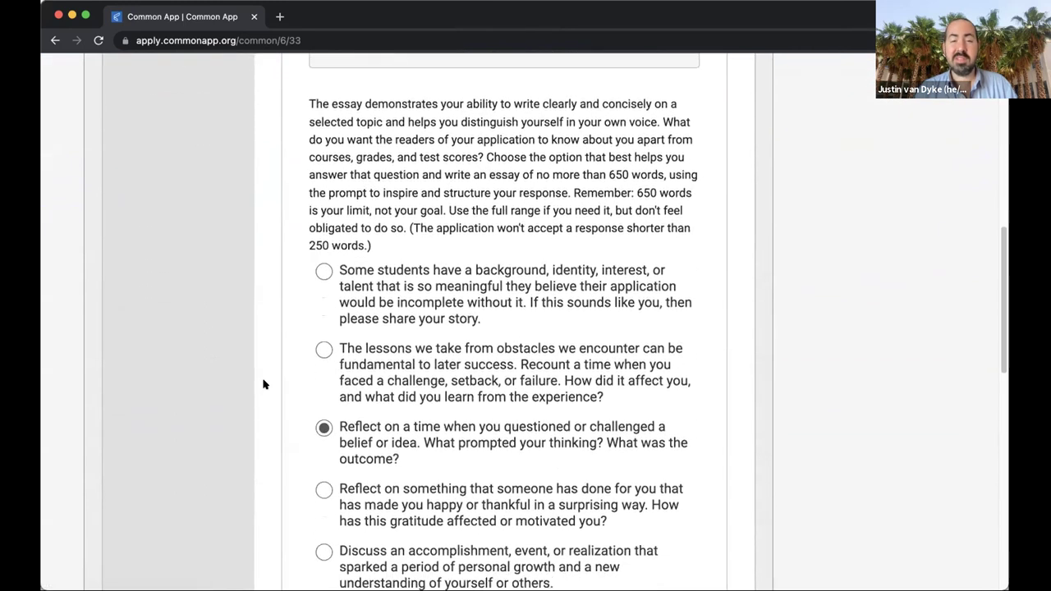
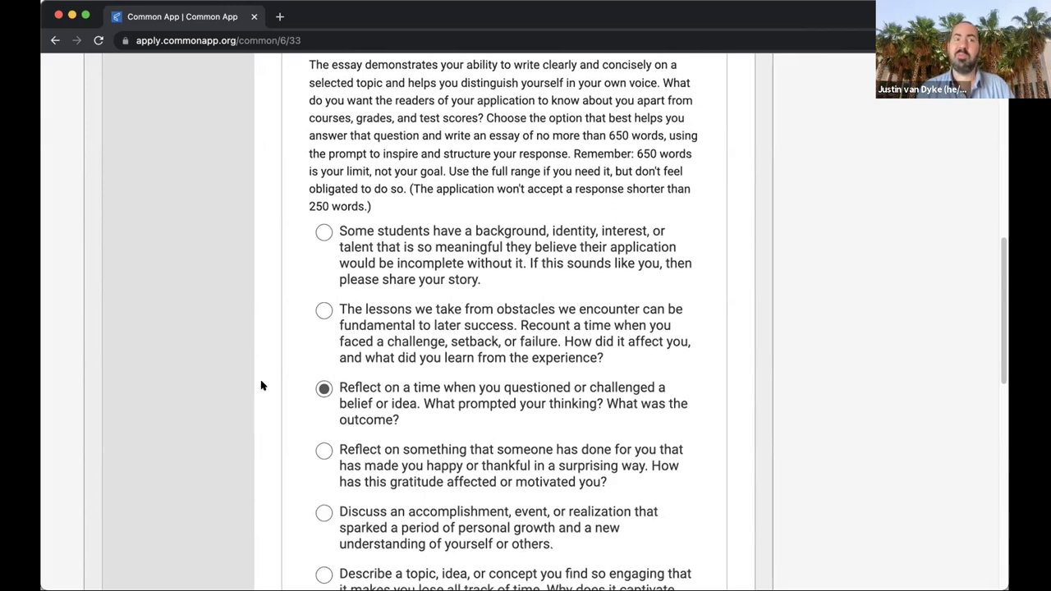
{"action": "scroll", "coordinate": [261, 384], "scroll_direction": "down", "scroll_amount": 5}
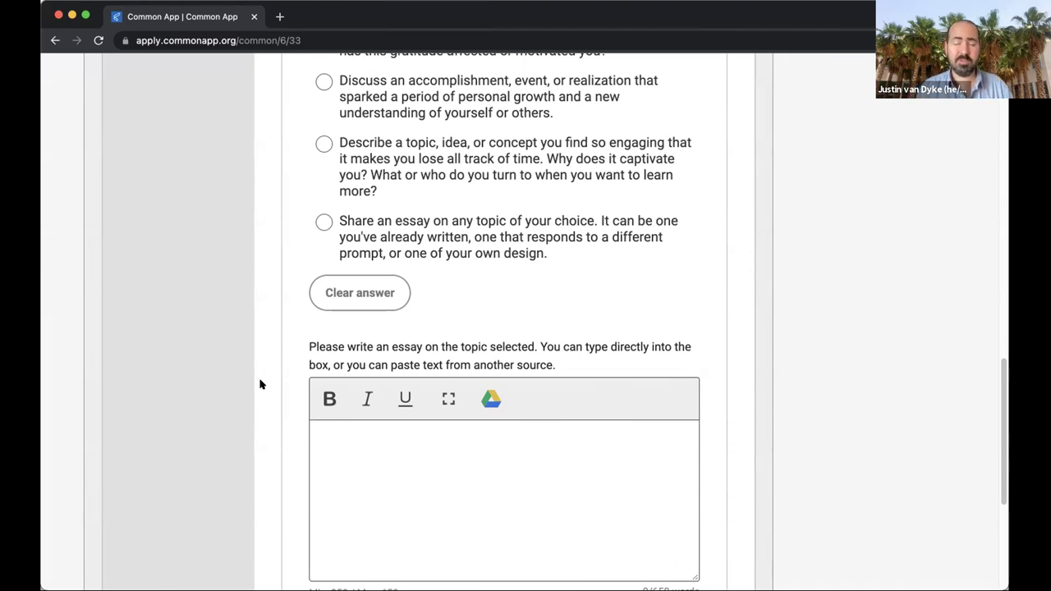
{"action": "scroll", "coordinate": [260, 384], "scroll_direction": "down", "scroll_amount": 5}
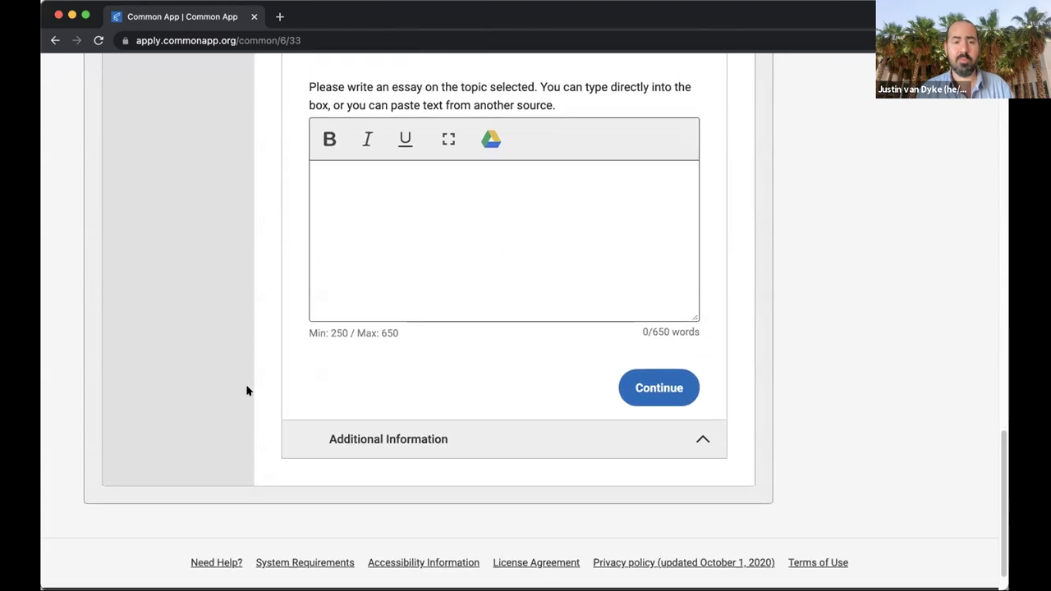
Open the Additional Information part of Writing and review the community disruptions question and the space for other circumstances or qualifications.
{"action": "left_click", "coordinate": [489, 442]}
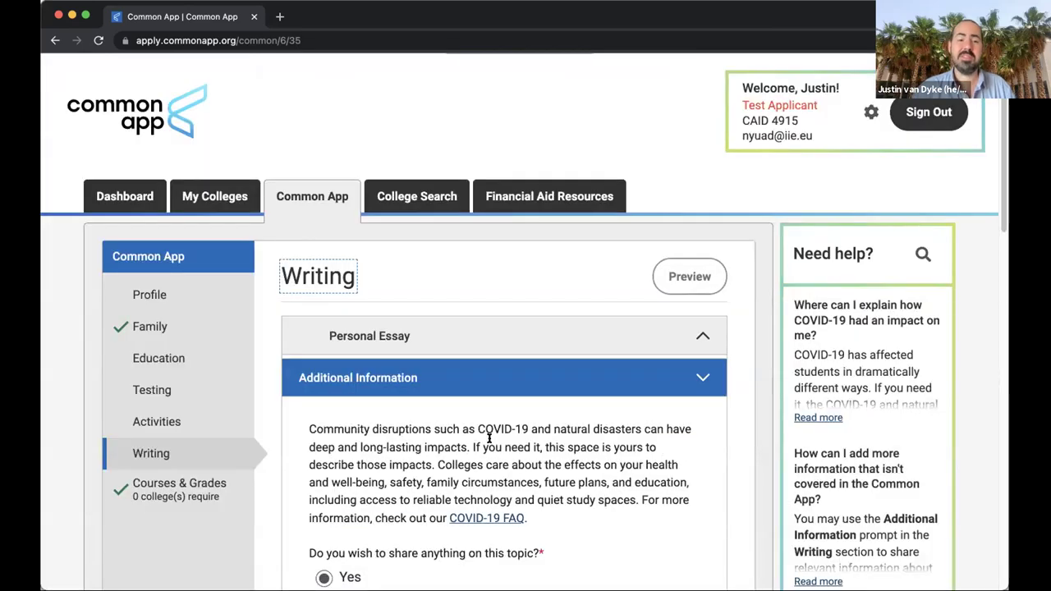
{"action": "scroll", "coordinate": [490, 442], "scroll_direction": "down", "scroll_amount": 1}
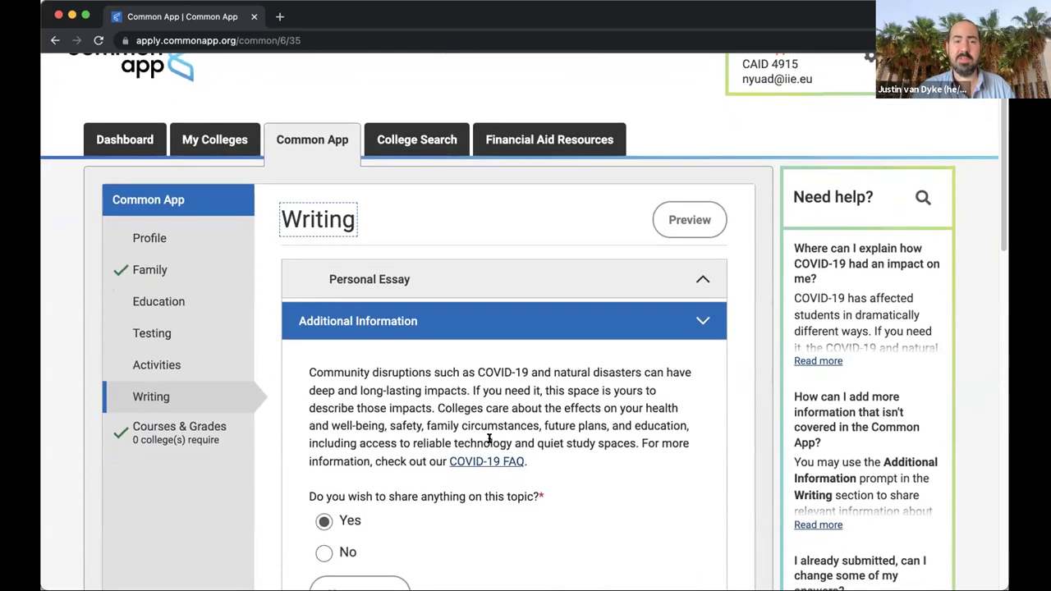
{"action": "scroll", "coordinate": [490, 442], "scroll_direction": "down", "scroll_amount": 4}
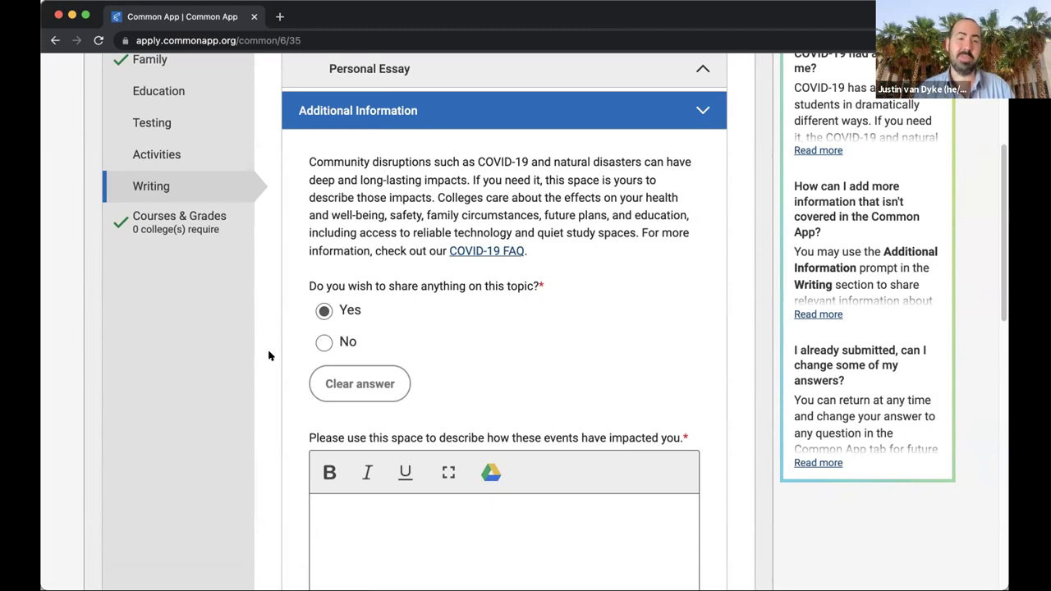
{"action": "scroll", "coordinate": [268, 355], "scroll_direction": "down", "scroll_amount": 5}
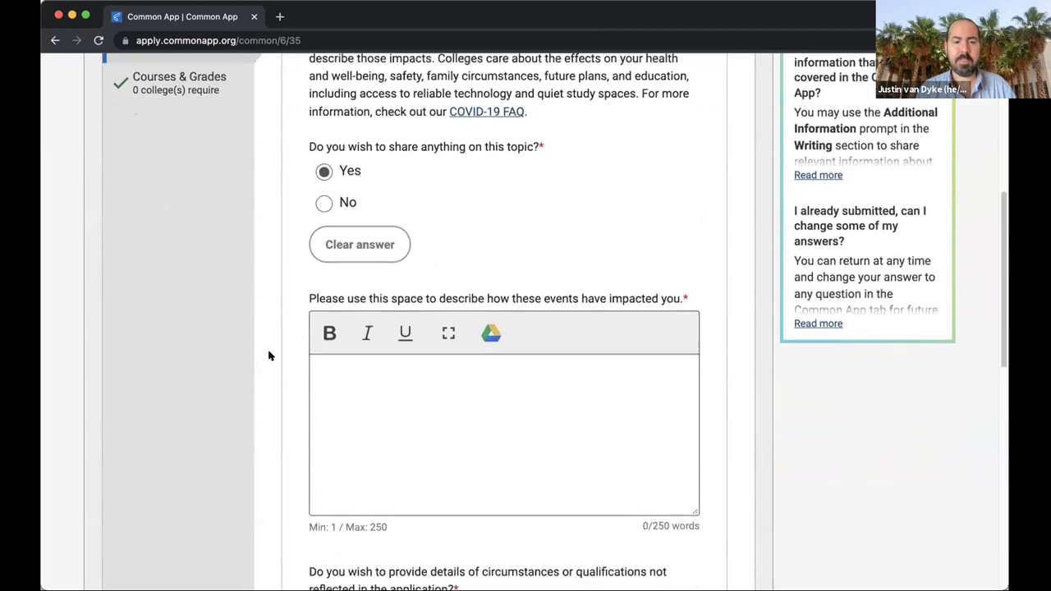
{"action": "scroll", "coordinate": [269, 355], "scroll_direction": "down", "scroll_amount": 4}
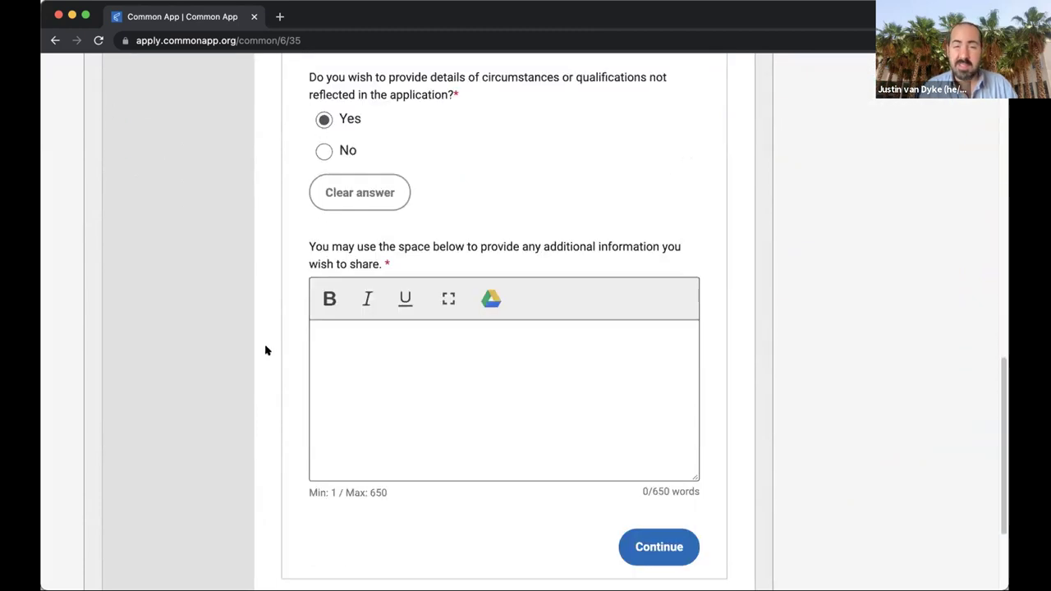
{"action": "left_click", "coordinate": [391, 352]}
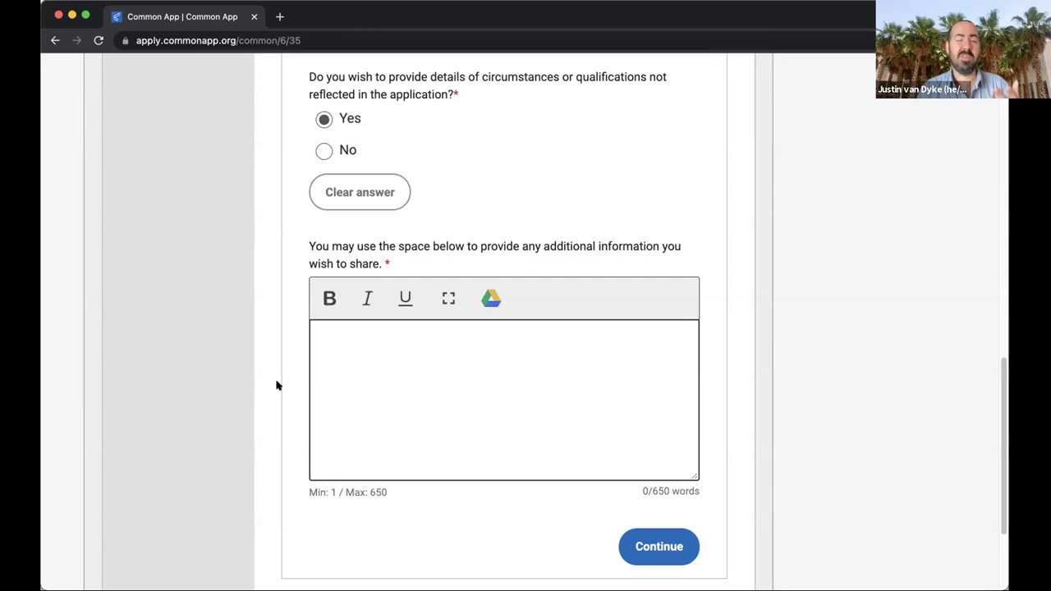
Open the Courses & Grades section and read whether the listed colleges require it.
{"action": "scroll", "coordinate": [277, 385], "scroll_direction": "up", "scroll_amount": 5}
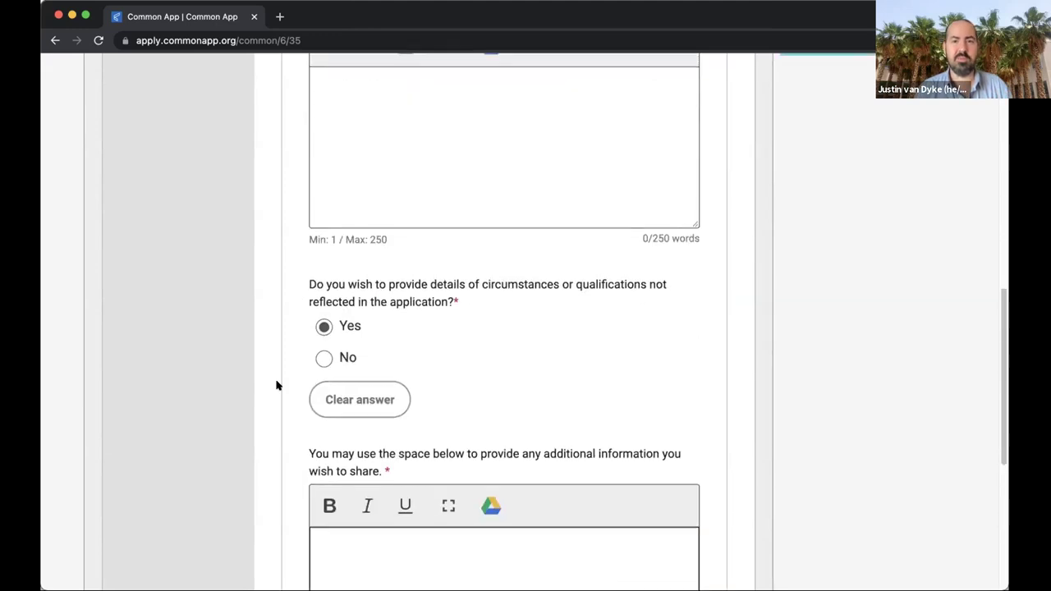
{"action": "scroll", "coordinate": [277, 386], "scroll_direction": "up", "scroll_amount": 10}
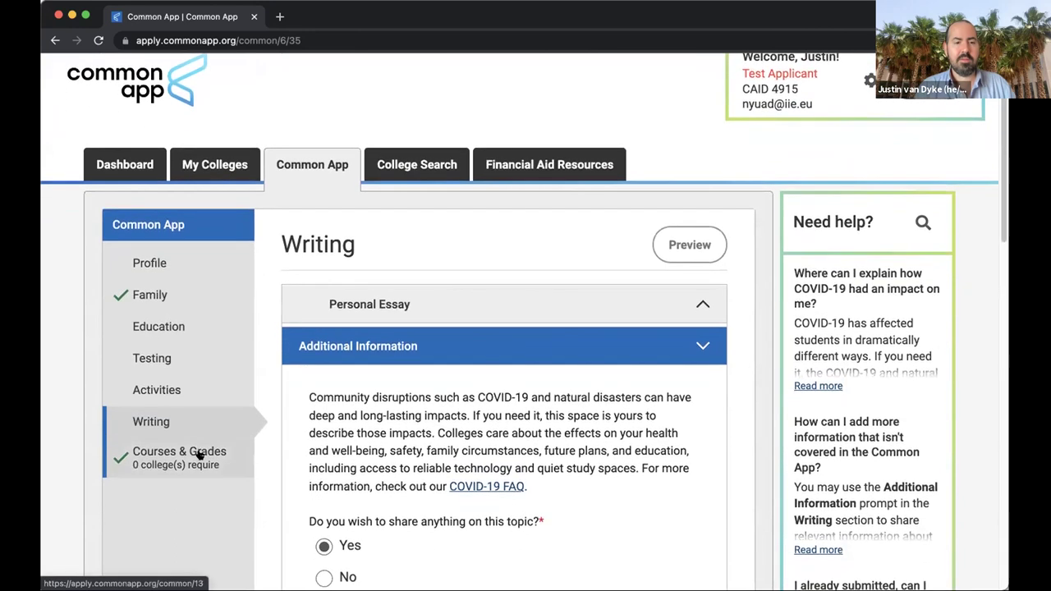
{"action": "left_click", "coordinate": [199, 454]}
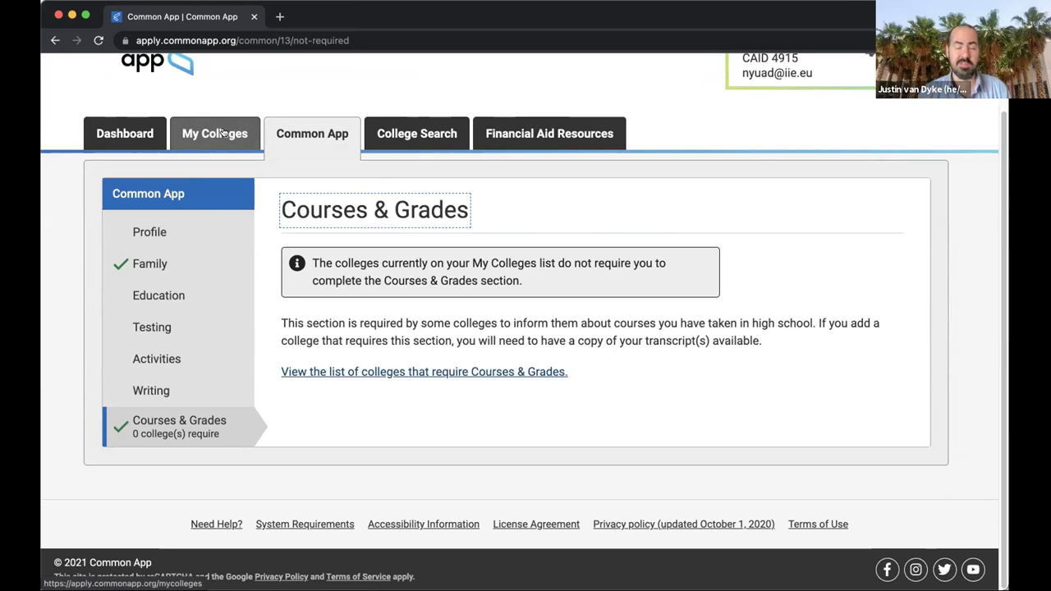
Open New York University's college information in My Colleges and review its contact info, application deadlines and other deadline information.
{"action": "left_click", "coordinate": [222, 133]}
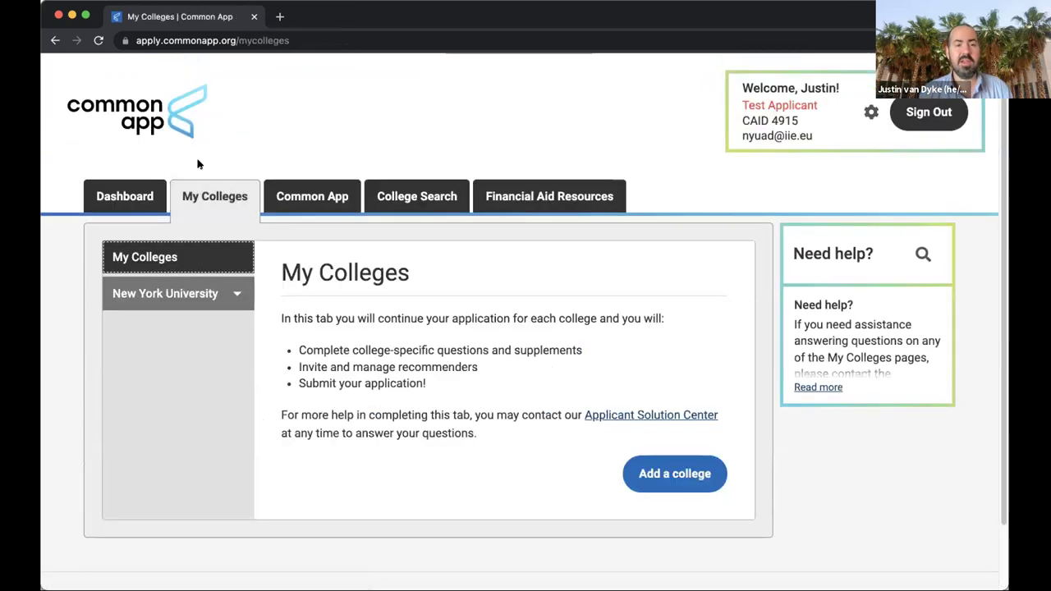
{"action": "left_click", "coordinate": [206, 293]}
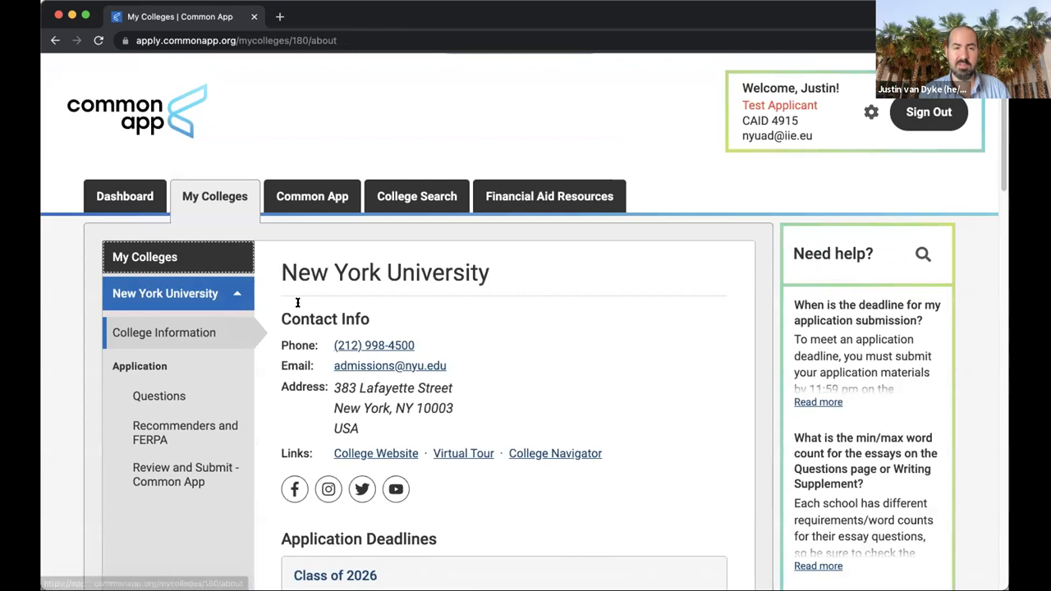
{"action": "scroll", "coordinate": [353, 300], "scroll_direction": "down", "scroll_amount": 1}
{"action": "scroll", "coordinate": [357, 319], "scroll_direction": "down", "scroll_amount": 5}
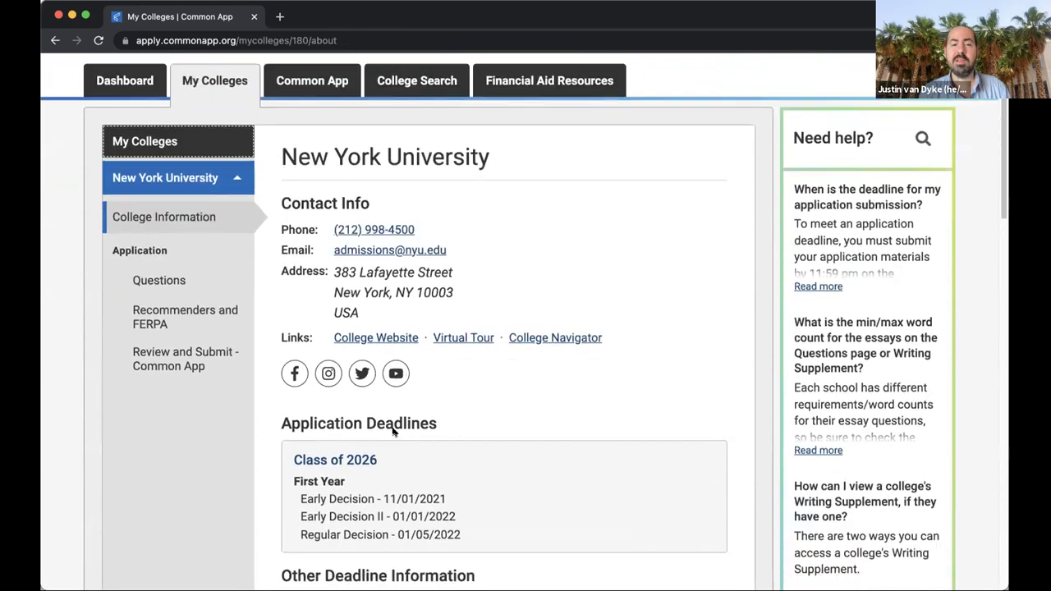
{"action": "scroll", "coordinate": [438, 444], "scroll_direction": "down", "scroll_amount": 2}
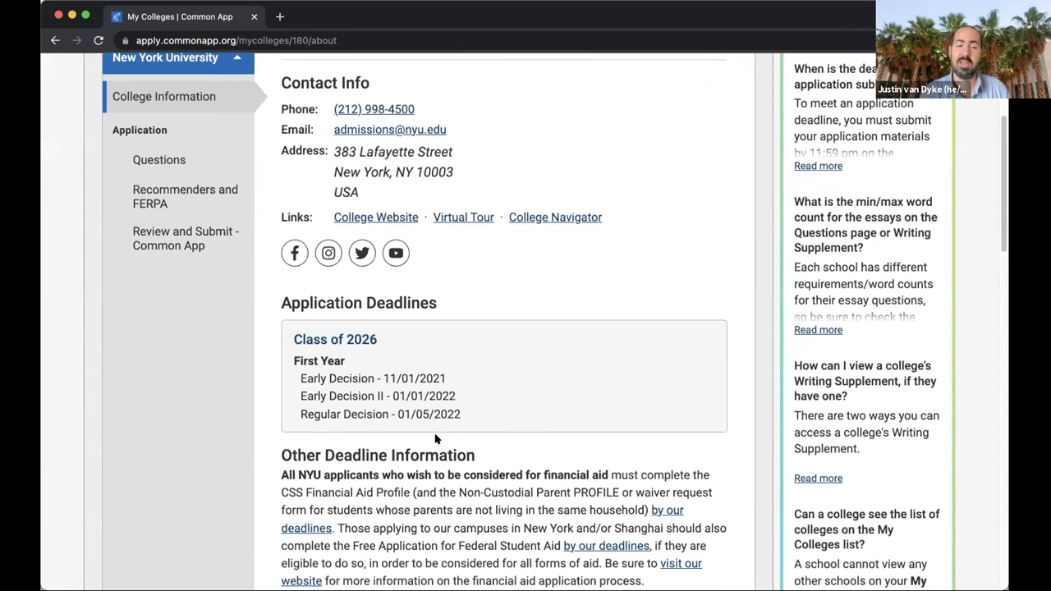
{"action": "scroll", "coordinate": [453, 426], "scroll_direction": "down", "scroll_amount": 5}
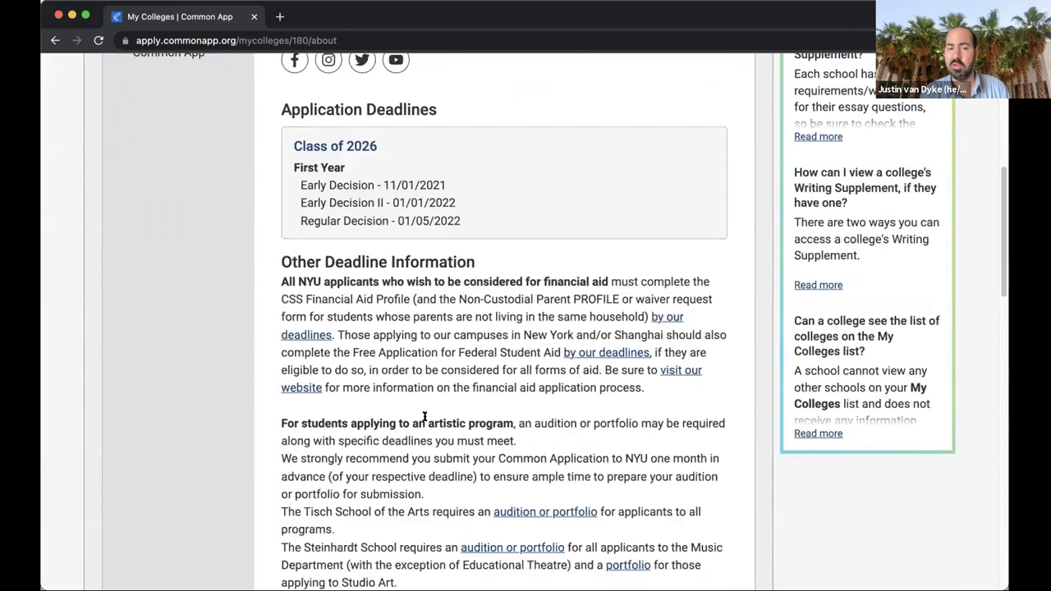
{"action": "scroll", "coordinate": [420, 410], "scroll_direction": "down", "scroll_amount": 2}
Open New York University's application questions and review the General questions on entering class and primary, second and third campus of interest.
{"action": "scroll", "coordinate": [420, 410], "scroll_direction": "up", "scroll_amount": 10}
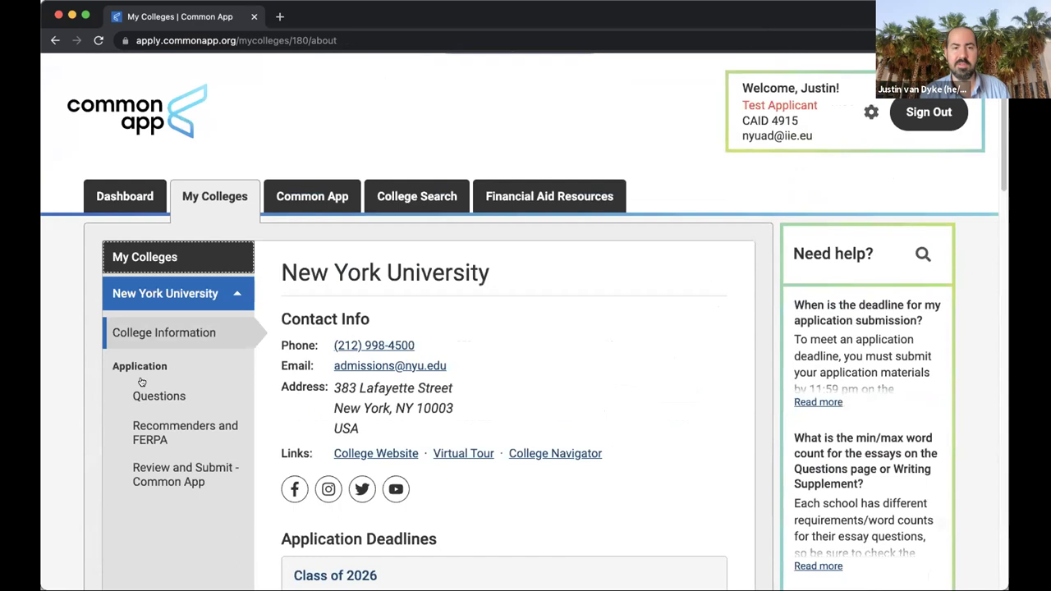
{"action": "left_click", "coordinate": [148, 396]}
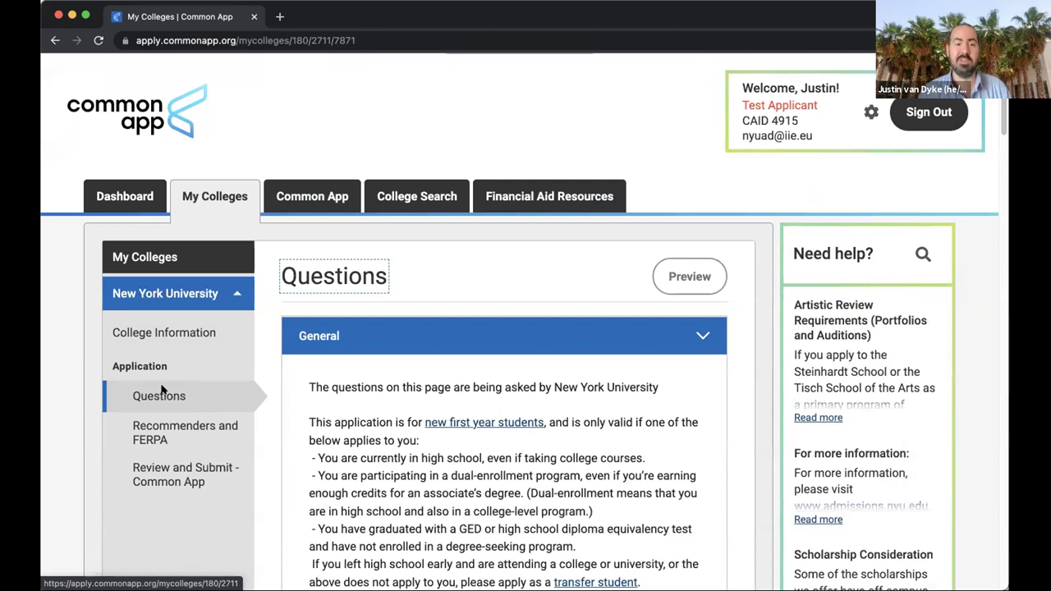
{"action": "scroll", "coordinate": [369, 384], "scroll_direction": "down", "scroll_amount": 3}
{"action": "scroll", "coordinate": [369, 385], "scroll_direction": "down", "scroll_amount": 4}
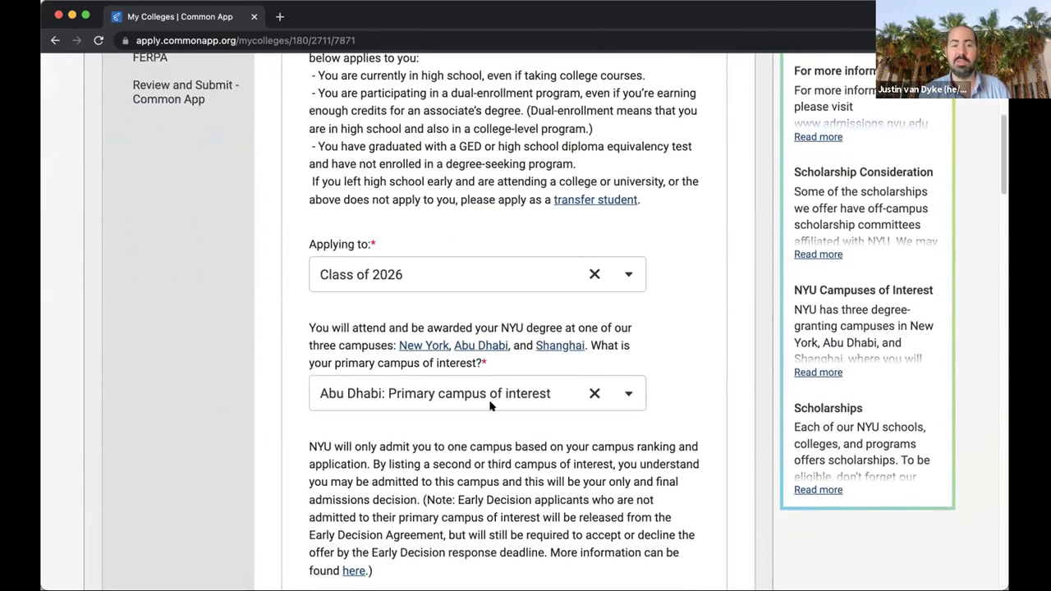
{"action": "scroll", "coordinate": [468, 398], "scroll_direction": "down", "scroll_amount": 2}
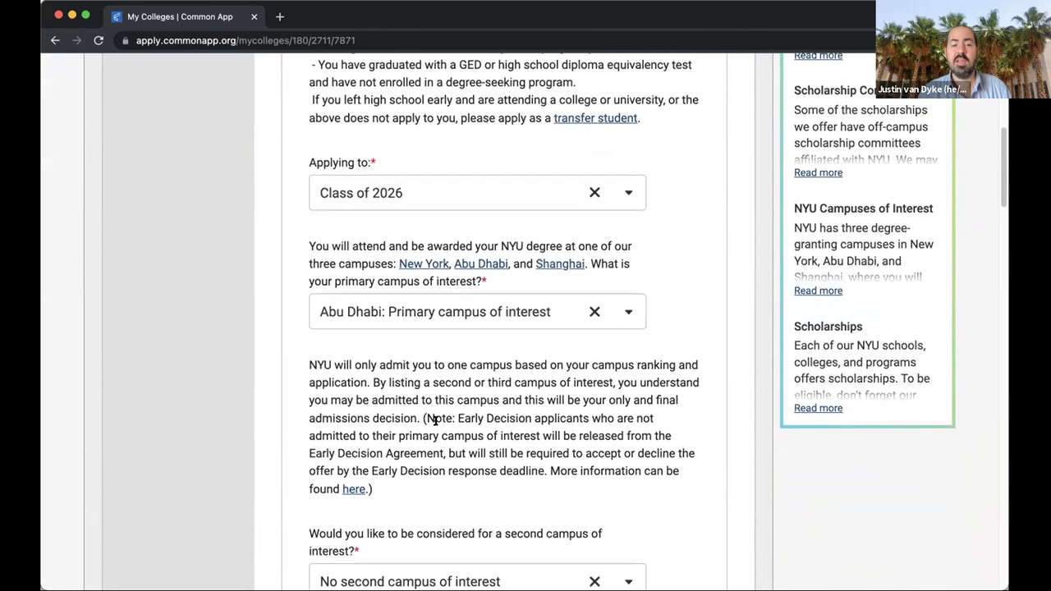
{"action": "scroll", "coordinate": [435, 419], "scroll_direction": "down", "scroll_amount": 1}
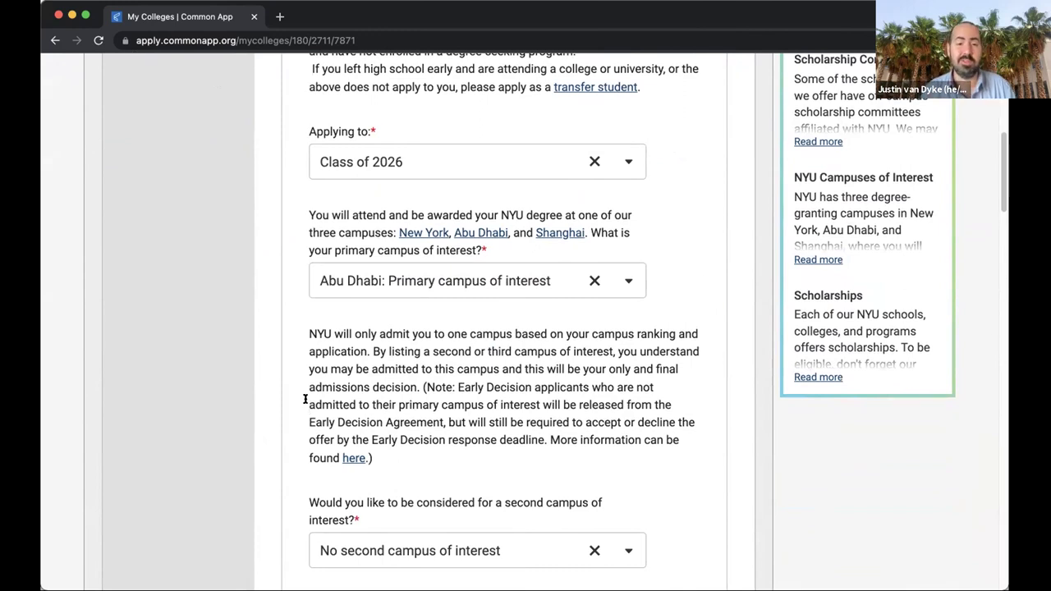
{"action": "scroll", "coordinate": [301, 399], "scroll_direction": "down", "scroll_amount": 1}
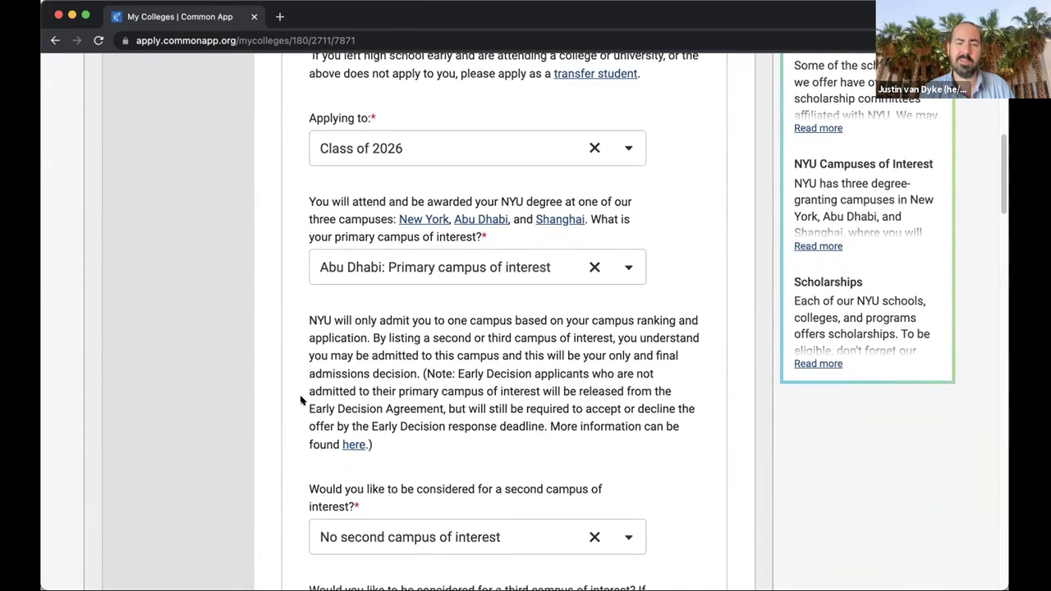
{"action": "scroll", "coordinate": [301, 400], "scroll_direction": "down", "scroll_amount": 5}
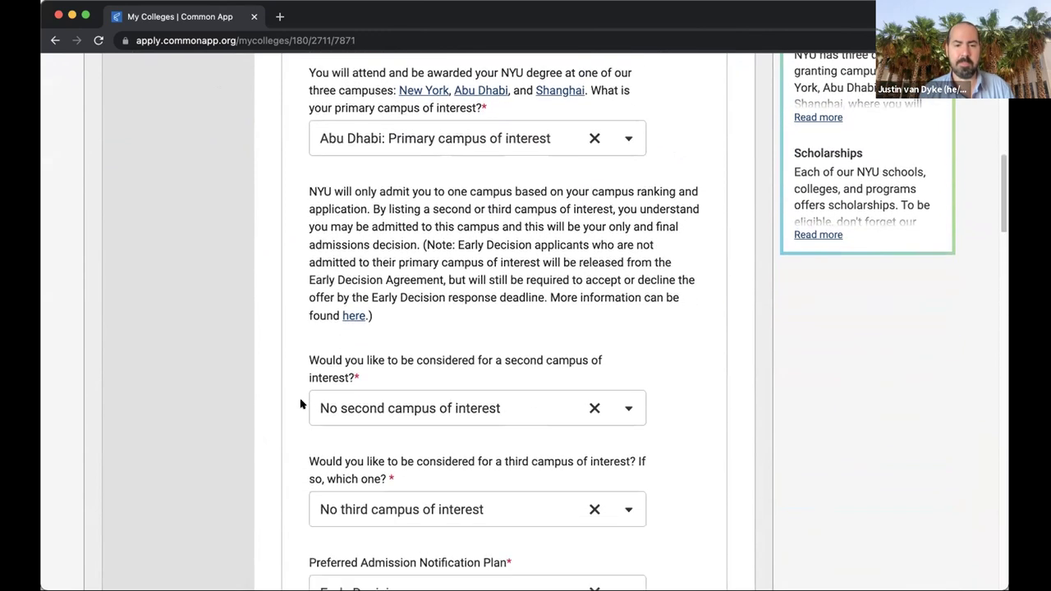
{"action": "scroll", "coordinate": [301, 404], "scroll_direction": "down", "scroll_amount": 5}
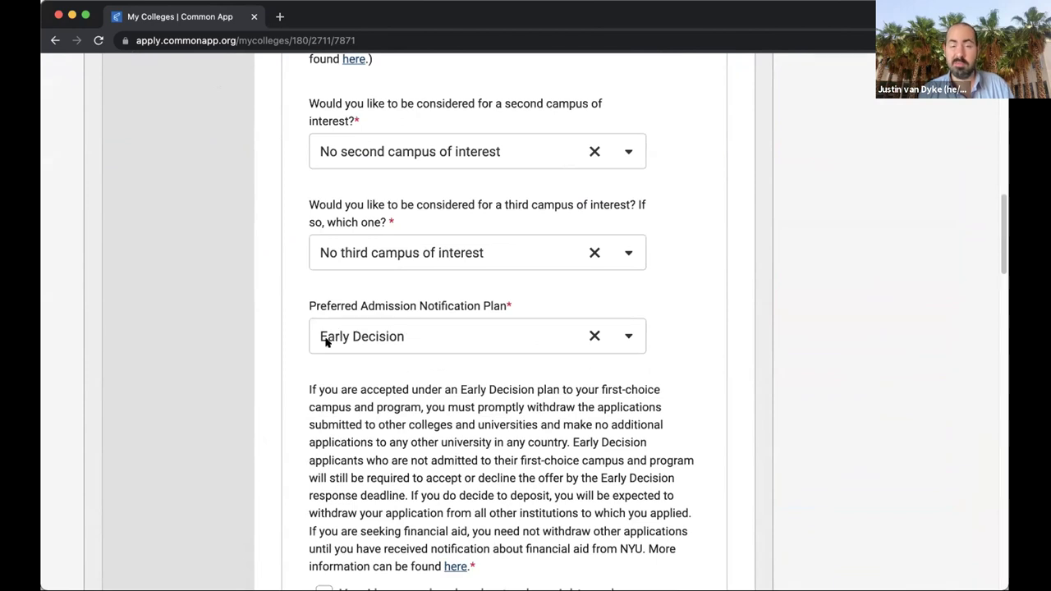
Review the remaining General questions on notification plan, Early Decision agreement, fee waiver, financial aid, Emirati documents, and criminal and disciplinary history.
{"action": "scroll", "coordinate": [329, 336], "scroll_direction": "down", "scroll_amount": 3}
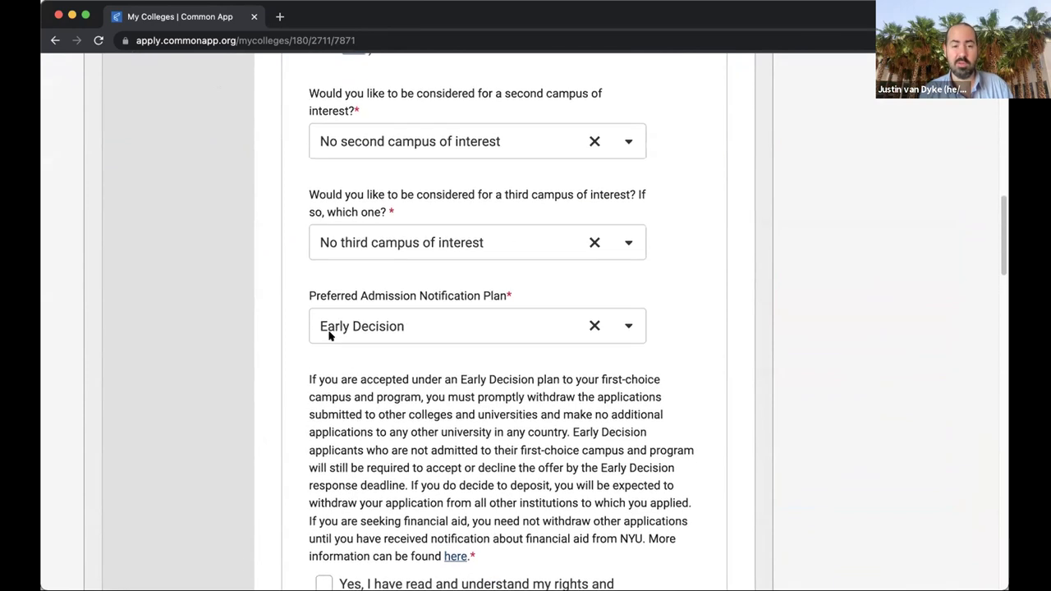
{"action": "scroll", "coordinate": [329, 336], "scroll_direction": "down", "scroll_amount": 10}
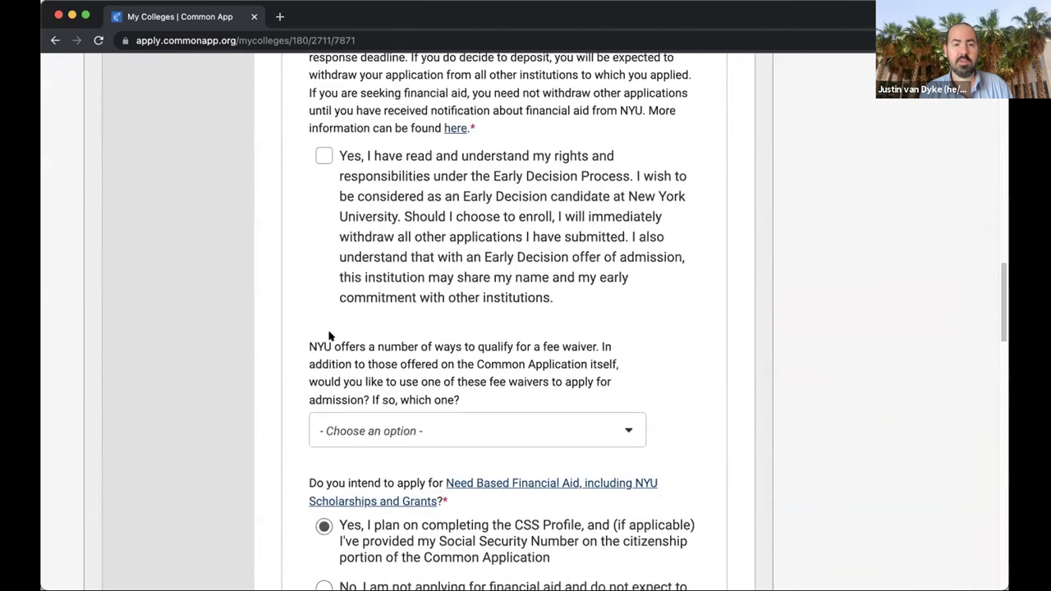
{"action": "scroll", "coordinate": [329, 336], "scroll_direction": "down", "scroll_amount": 2}
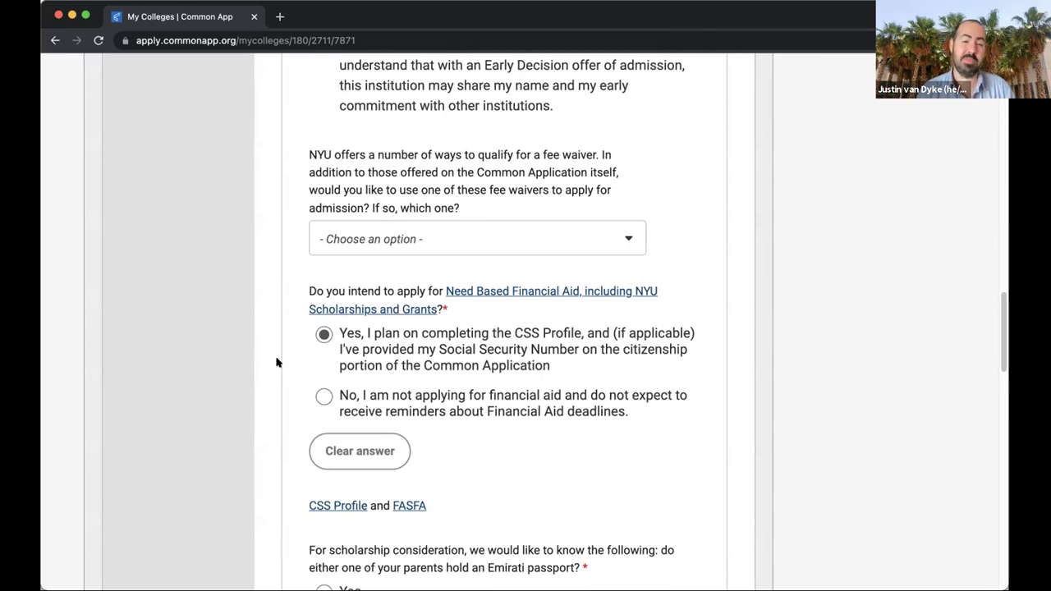
{"action": "scroll", "coordinate": [276, 362], "scroll_direction": "down", "scroll_amount": 5}
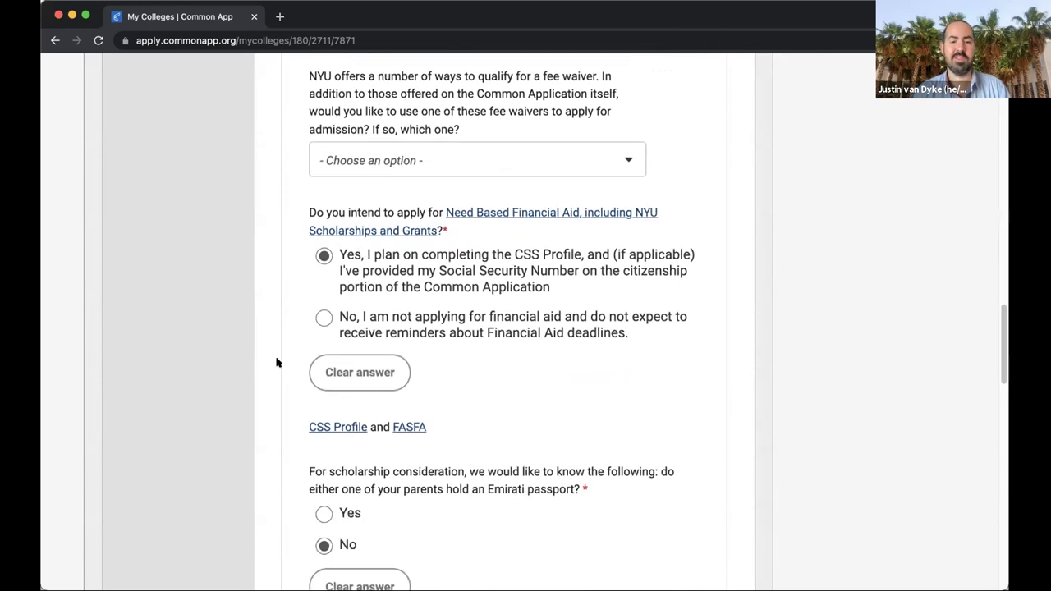
{"action": "scroll", "coordinate": [276, 362], "scroll_direction": "down", "scroll_amount": 10}
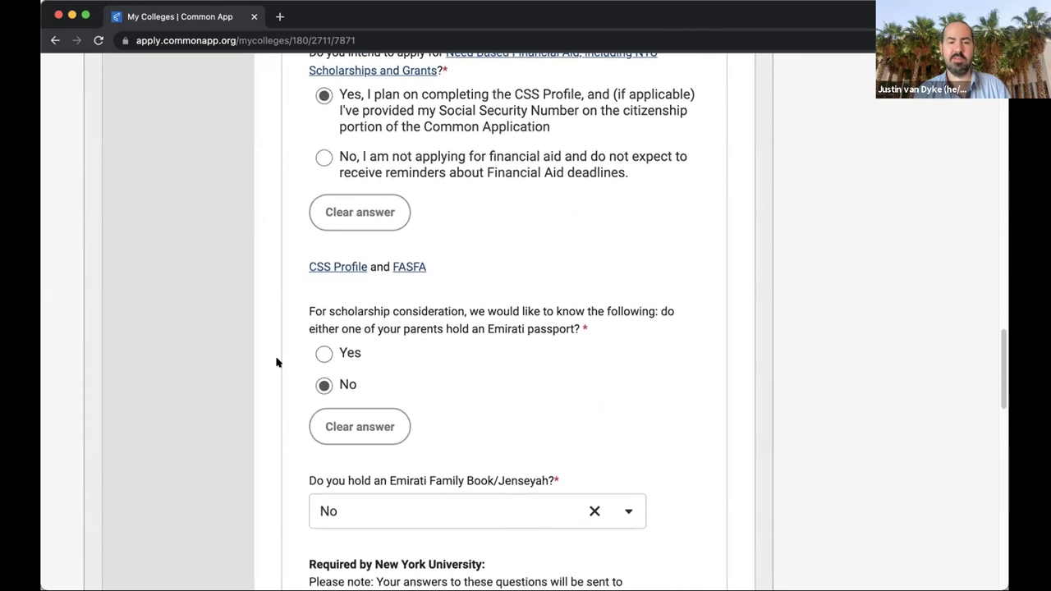
{"action": "scroll", "coordinate": [276, 362], "scroll_direction": "down", "scroll_amount": 11}
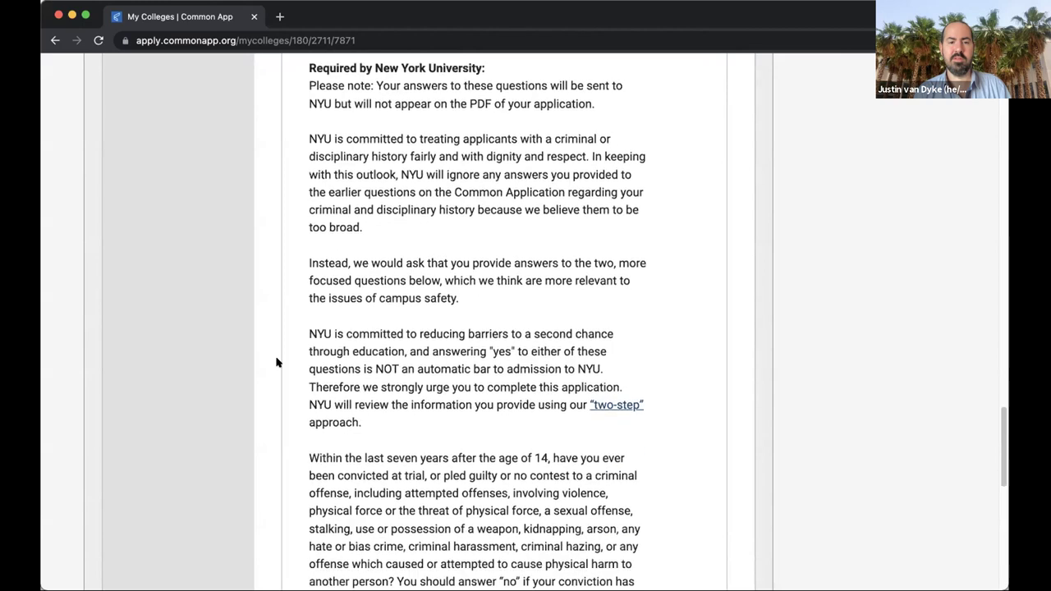
{"action": "scroll", "coordinate": [277, 362], "scroll_direction": "down", "scroll_amount": 6}
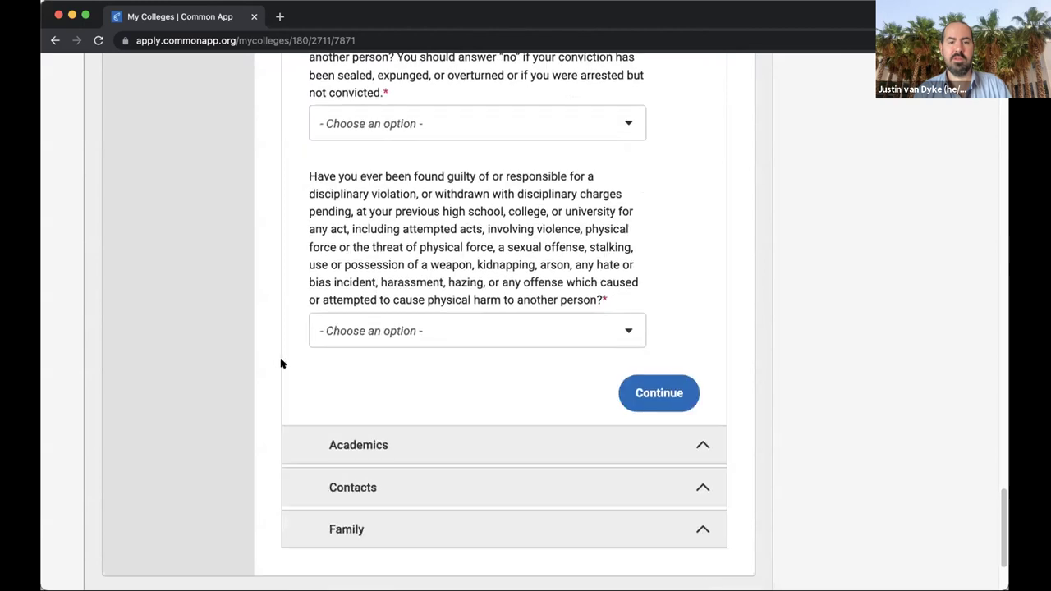
Open the Academics questions and look through the possible academic interests for NYU Abu Dhabi, down to the Undecided options.
{"action": "left_click", "coordinate": [359, 393]}
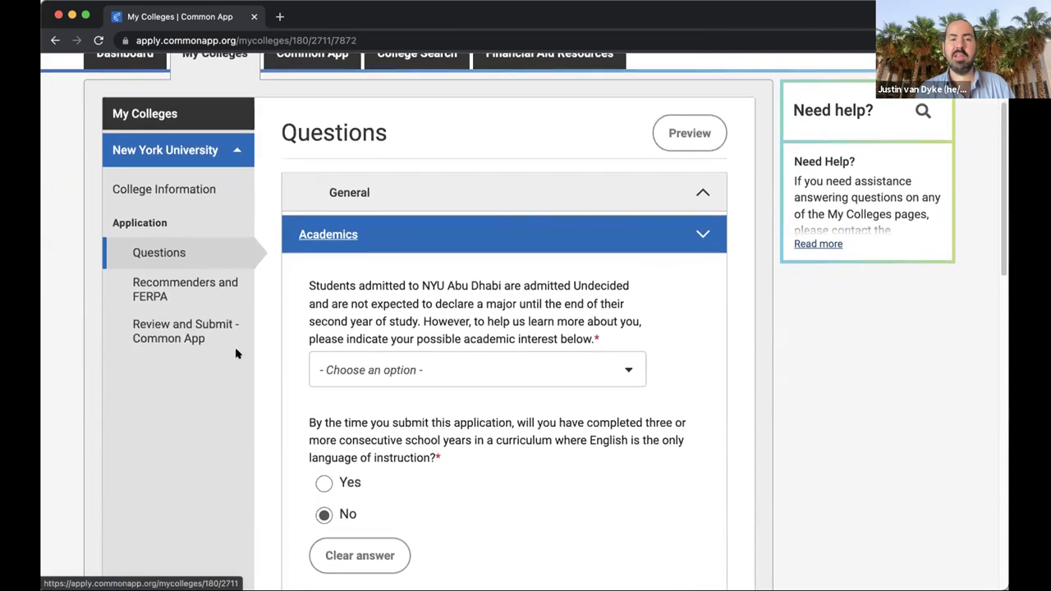
{"action": "left_click", "coordinate": [369, 301]}
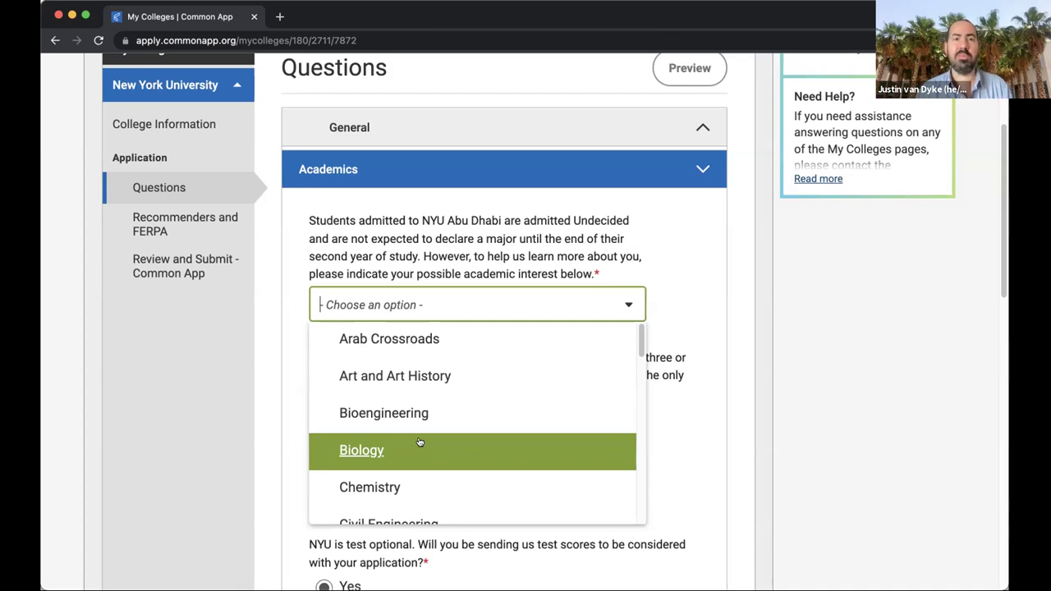
{"action": "scroll", "coordinate": [414, 431], "scroll_direction": "down", "scroll_amount": 10}
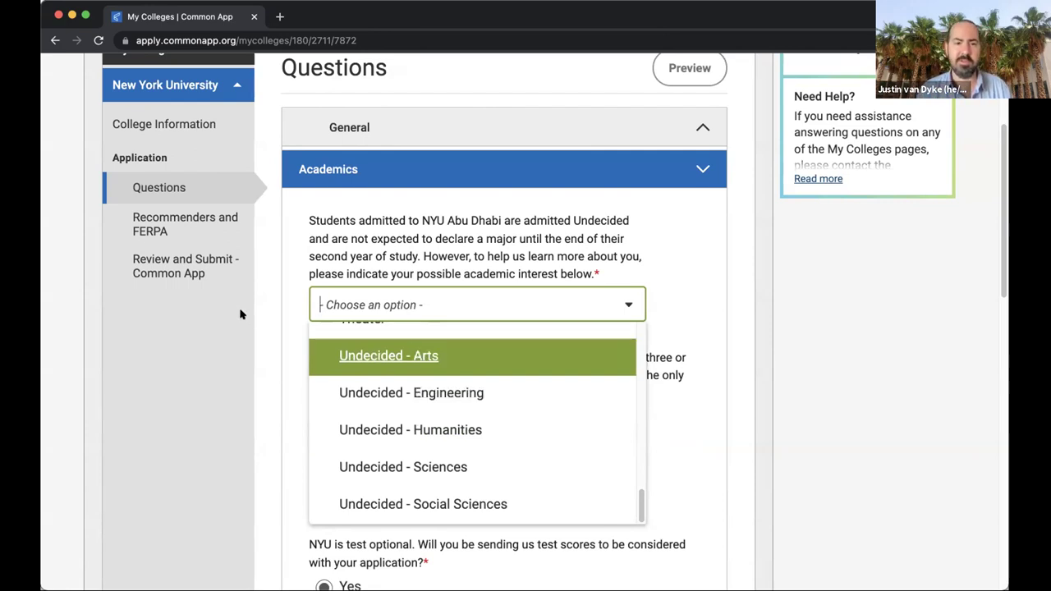
{"action": "left_click", "coordinate": [270, 329]}
Review the Academics questions on English as the language of instruction and on sending test scores.
{"action": "scroll", "coordinate": [270, 330], "scroll_direction": "down", "scroll_amount": 3}
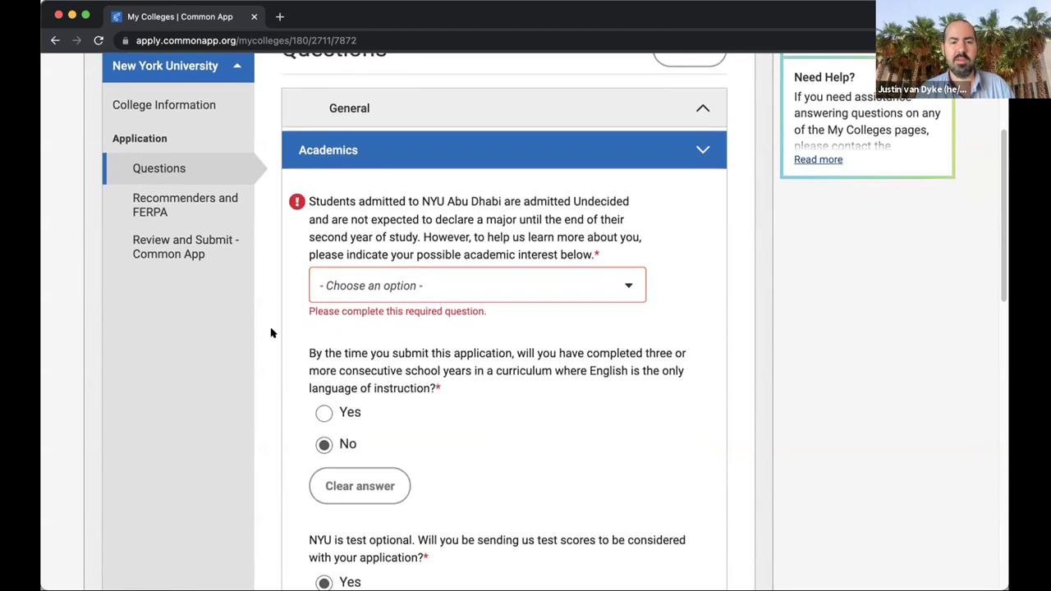
{"action": "scroll", "coordinate": [270, 332], "scroll_direction": "down", "scroll_amount": 2}
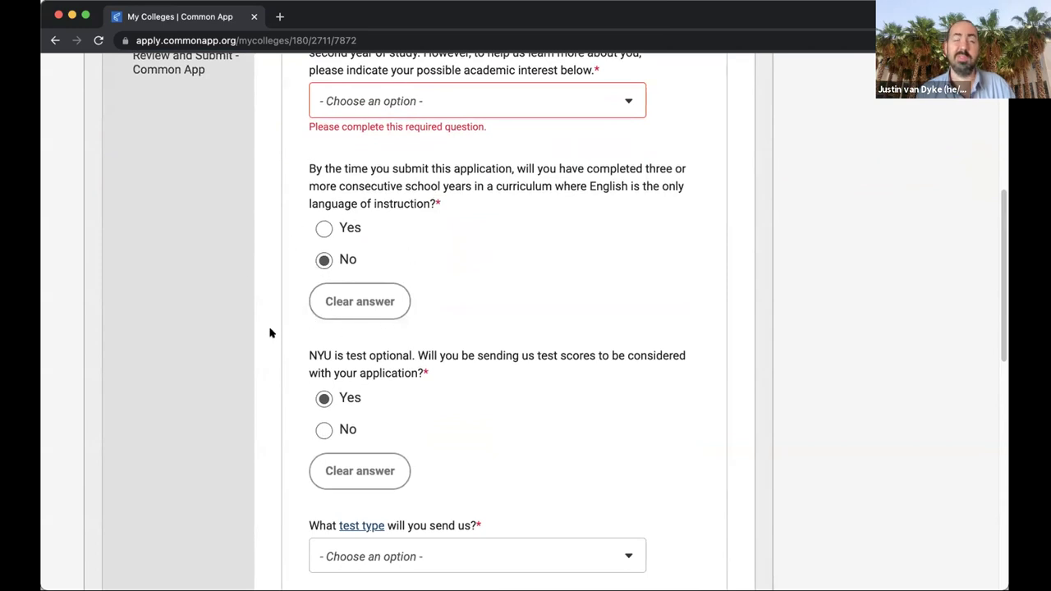
{"action": "scroll", "coordinate": [269, 333], "scroll_direction": "down", "scroll_amount": 5}
{"action": "scroll", "coordinate": [295, 299], "scroll_direction": "up", "scroll_amount": 3}
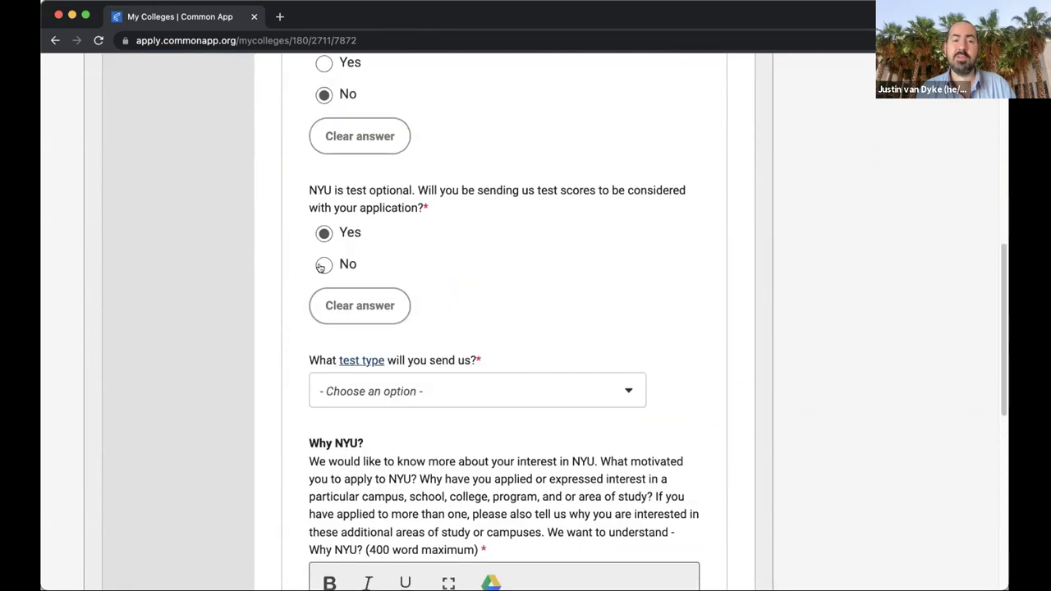
Look through the test types that can be sent to NYU, including the AP and International Baccalaureate options.
{"action": "left_click", "coordinate": [360, 393]}
{"action": "scroll", "coordinate": [386, 271], "scroll_direction": "down", "scroll_amount": 5}
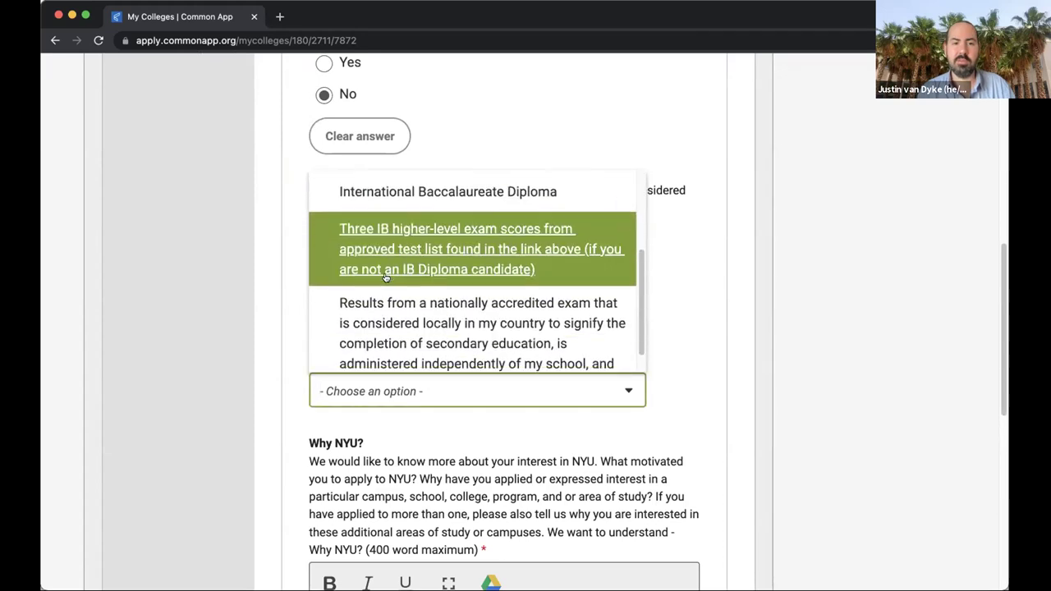
{"action": "scroll", "coordinate": [426, 300], "scroll_direction": "up", "scroll_amount": 1}
{"action": "scroll", "coordinate": [427, 301], "scroll_direction": "down", "scroll_amount": 1}
{"action": "scroll", "coordinate": [424, 292], "scroll_direction": "up", "scroll_amount": 3}
{"action": "scroll", "coordinate": [421, 283], "scroll_direction": "down", "scroll_amount": 3}
{"action": "scroll", "coordinate": [356, 304], "scroll_direction": "up", "scroll_amount": 3}
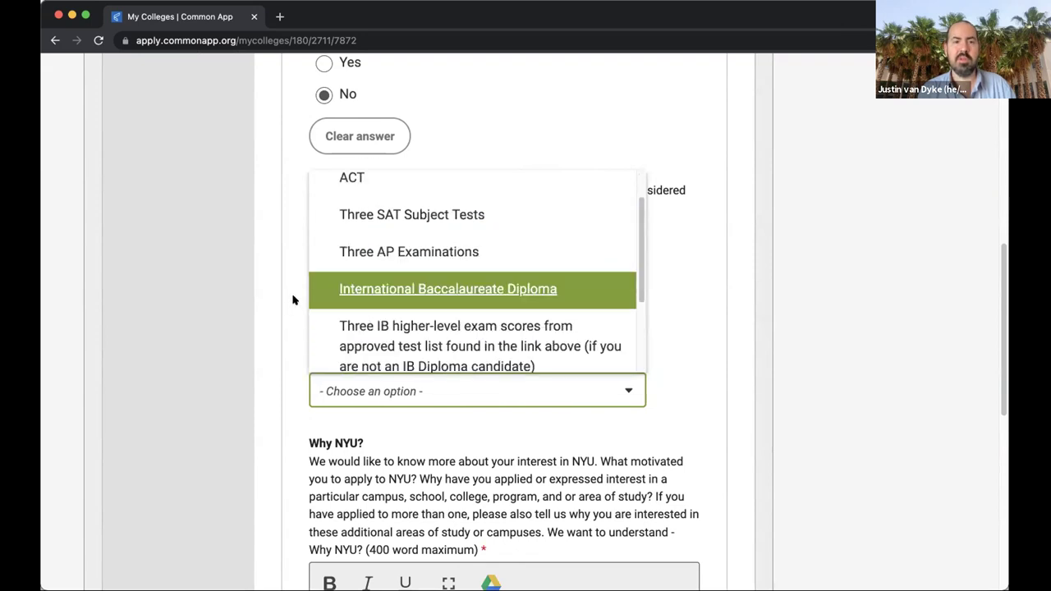
{"action": "left_click", "coordinate": [286, 298]}
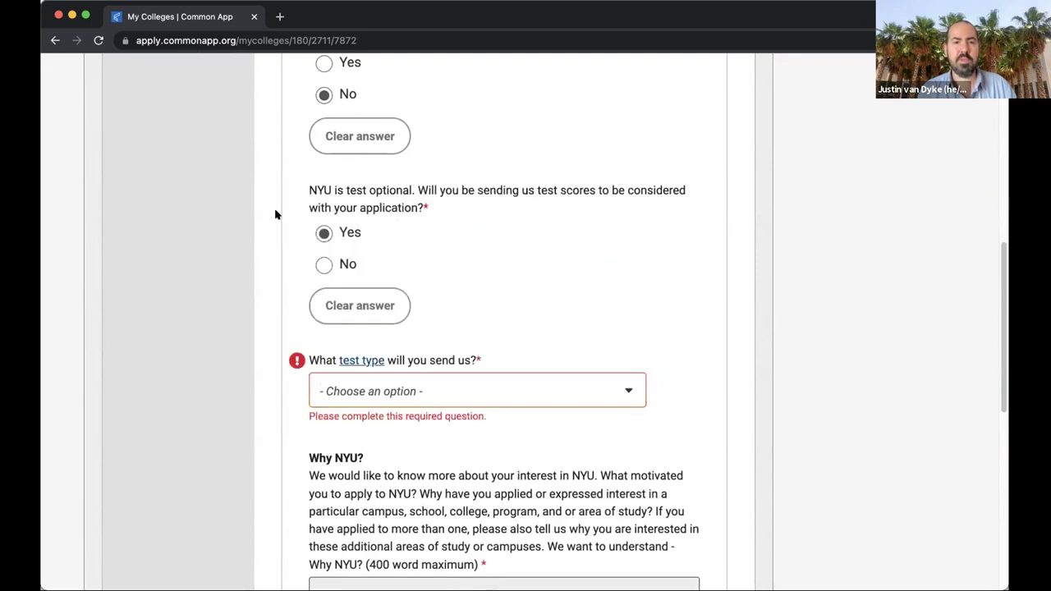
Answer No to sending test scores with the application, and review the Why NYU? essay prompt with its 400-word maximum.
{"action": "left_click", "coordinate": [322, 264]}
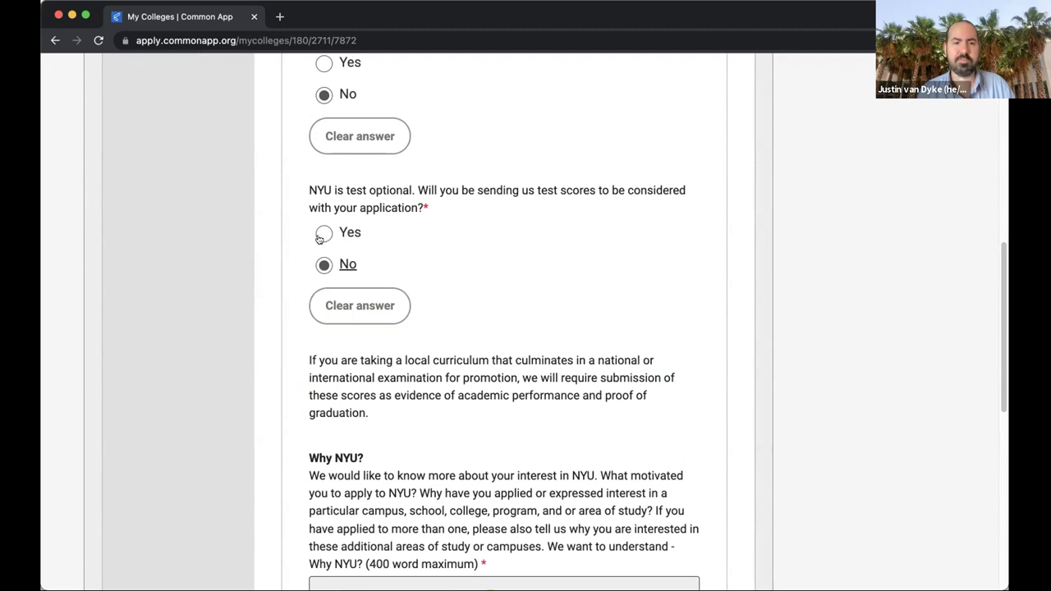
{"action": "scroll", "coordinate": [318, 238], "scroll_direction": "down", "scroll_amount": 5}
{"action": "scroll", "coordinate": [315, 244], "scroll_direction": "down", "scroll_amount": 3}
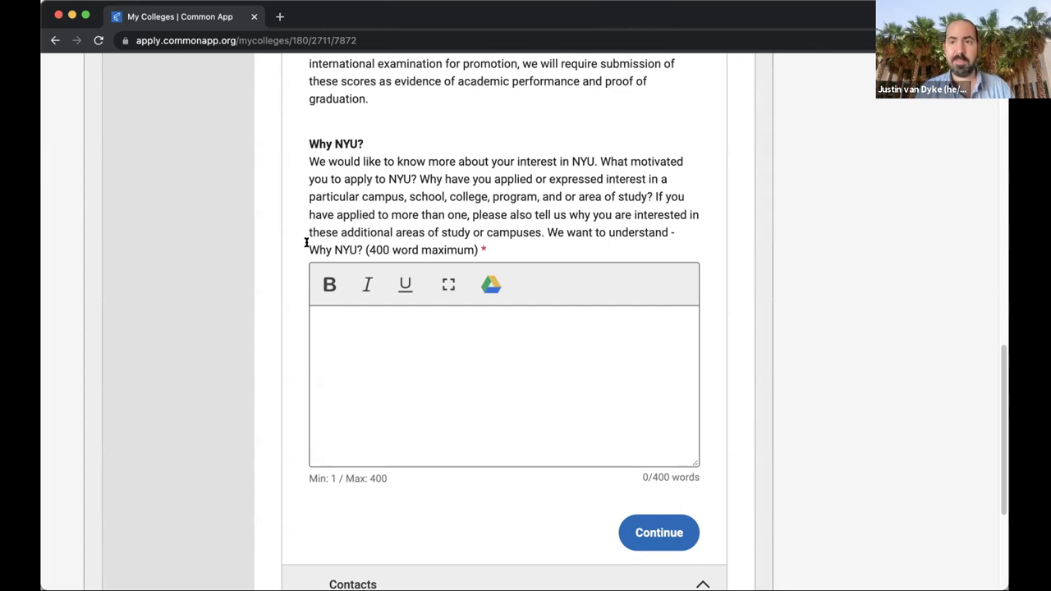
{"action": "scroll", "coordinate": [308, 237], "scroll_direction": "down", "scroll_amount": 3}
{"action": "scroll", "coordinate": [296, 319], "scroll_direction": "up", "scroll_amount": 3}
Open New York University's Recommenders and FERPA section and review the counselor, parent, teacher and other recommender requirements.
{"action": "scroll", "coordinate": [297, 319], "scroll_direction": "up", "scroll_amount": 10}
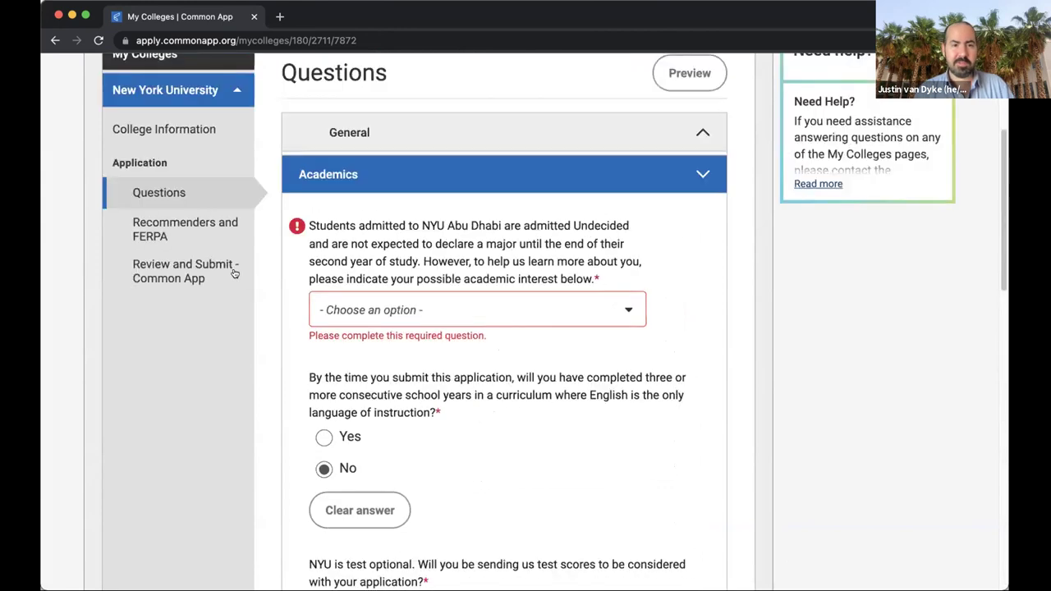
{"action": "scroll", "coordinate": [234, 273], "scroll_direction": "up", "scroll_amount": 1}
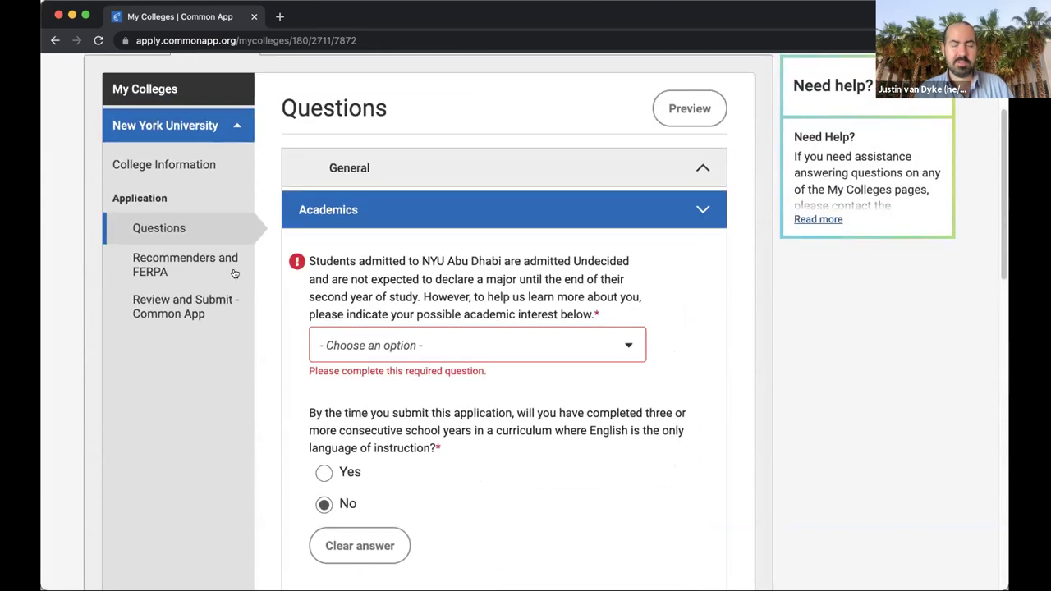
{"action": "left_click", "coordinate": [169, 261]}
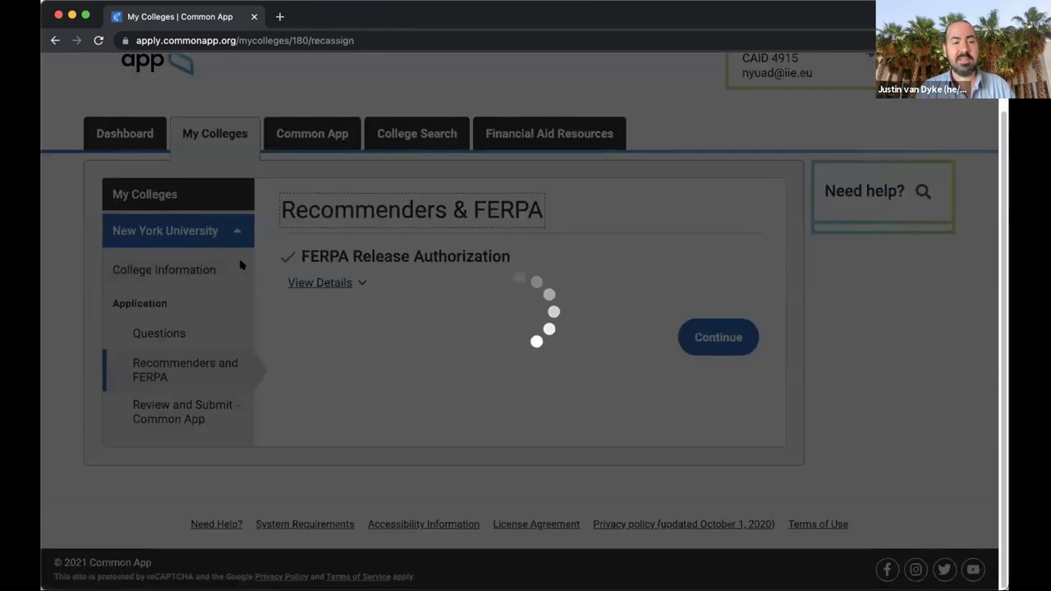
{"action": "scroll", "coordinate": [262, 308], "scroll_direction": "up", "scroll_amount": 6}
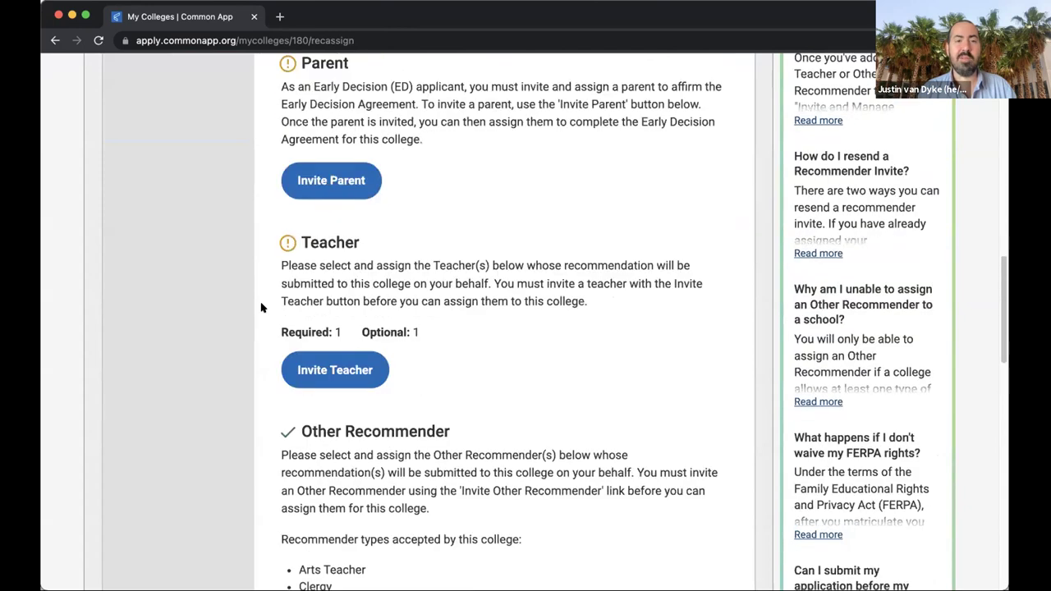
{"action": "scroll", "coordinate": [262, 308], "scroll_direction": "up", "scroll_amount": 3}
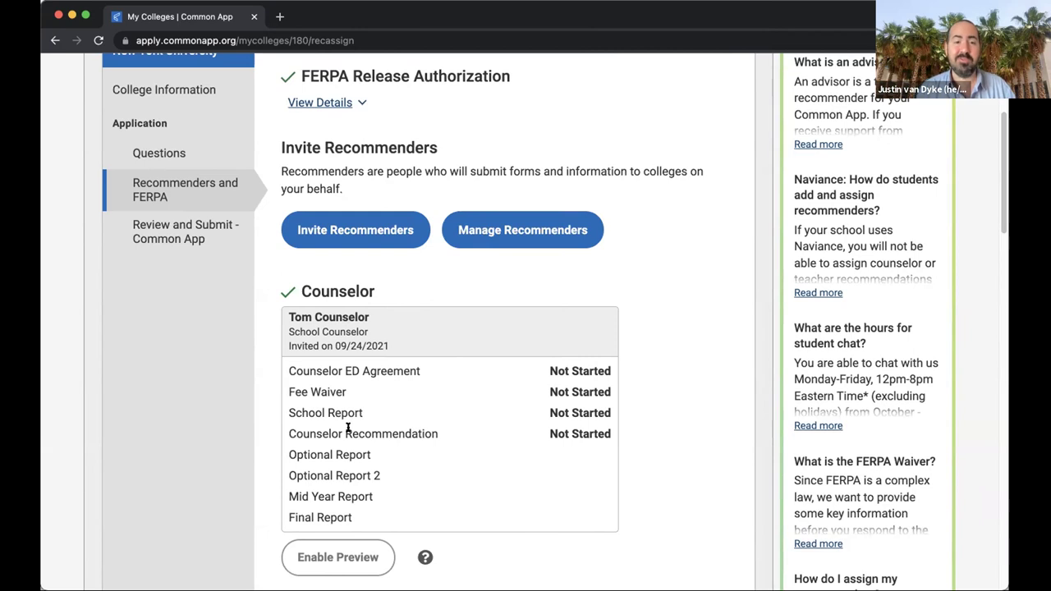
{"action": "scroll", "coordinate": [348, 427], "scroll_direction": "down", "scroll_amount": 3}
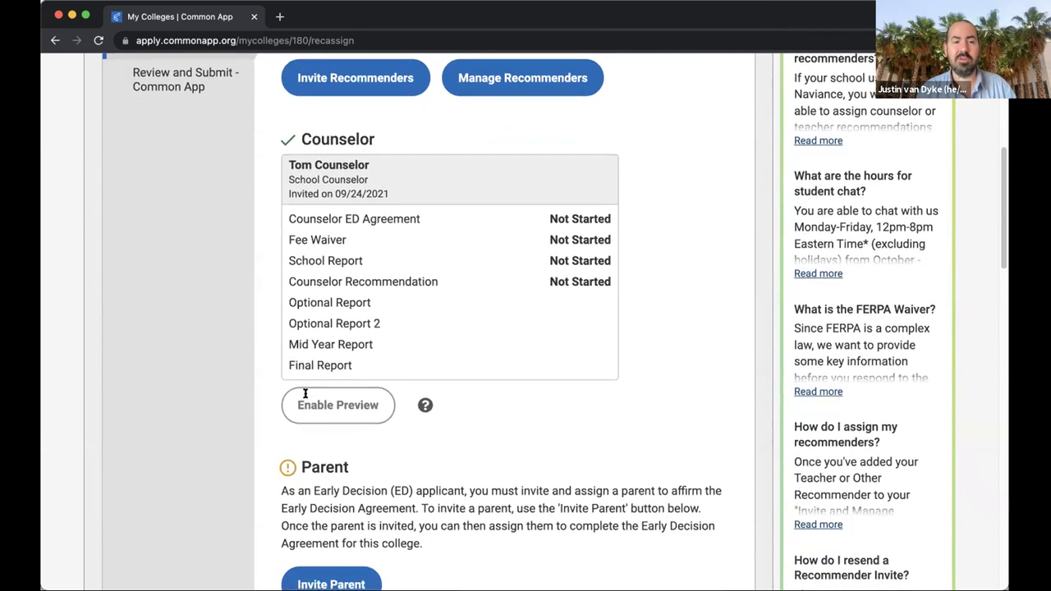
{"action": "scroll", "coordinate": [304, 394], "scroll_direction": "down", "scroll_amount": 5}
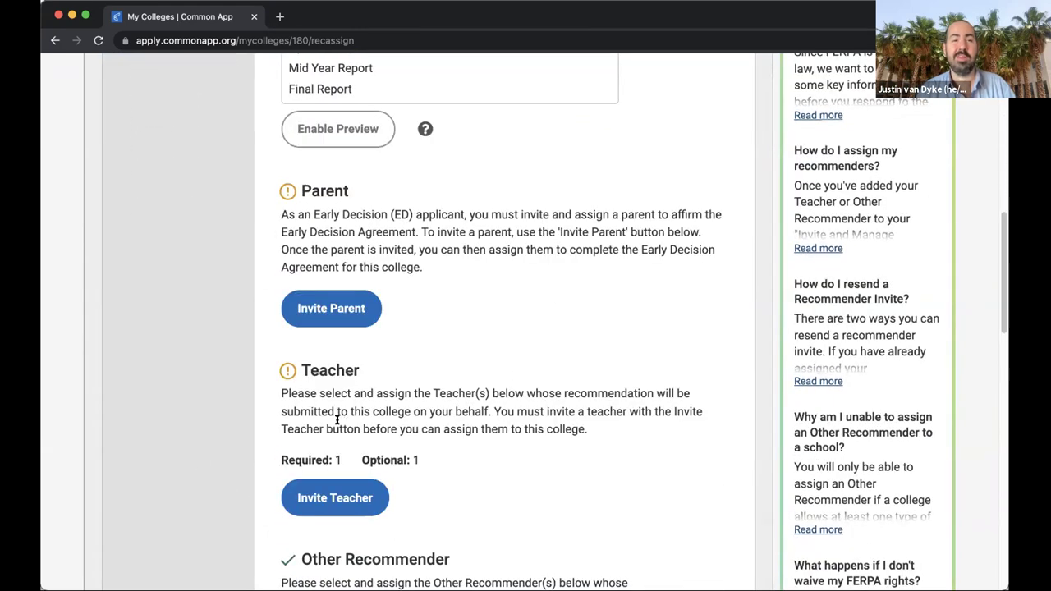
{"action": "scroll", "coordinate": [345, 418], "scroll_direction": "down", "scroll_amount": 2}
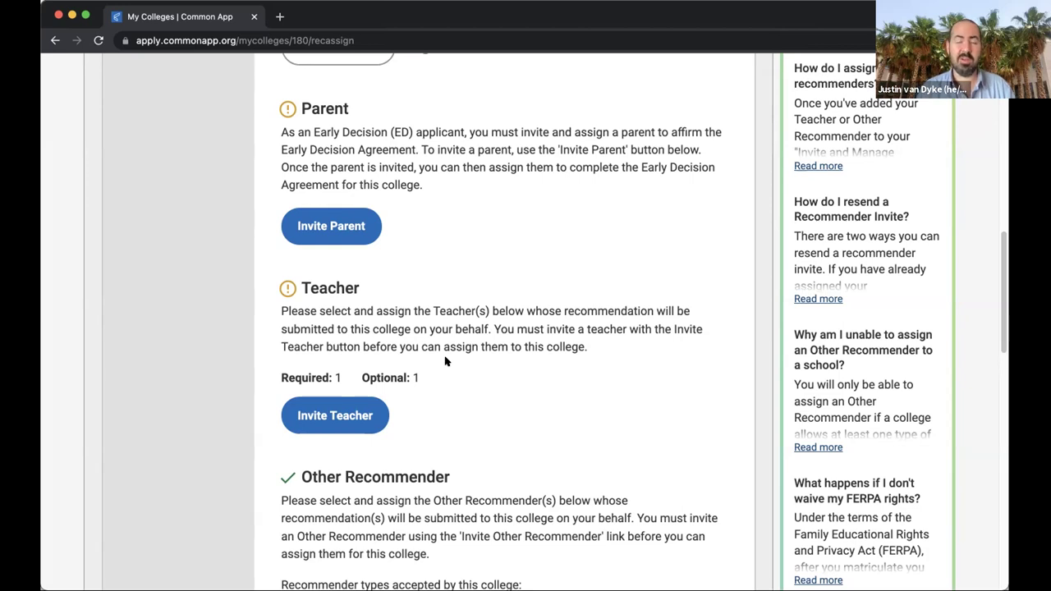
{"action": "scroll", "coordinate": [446, 366], "scroll_direction": "down", "scroll_amount": 5}
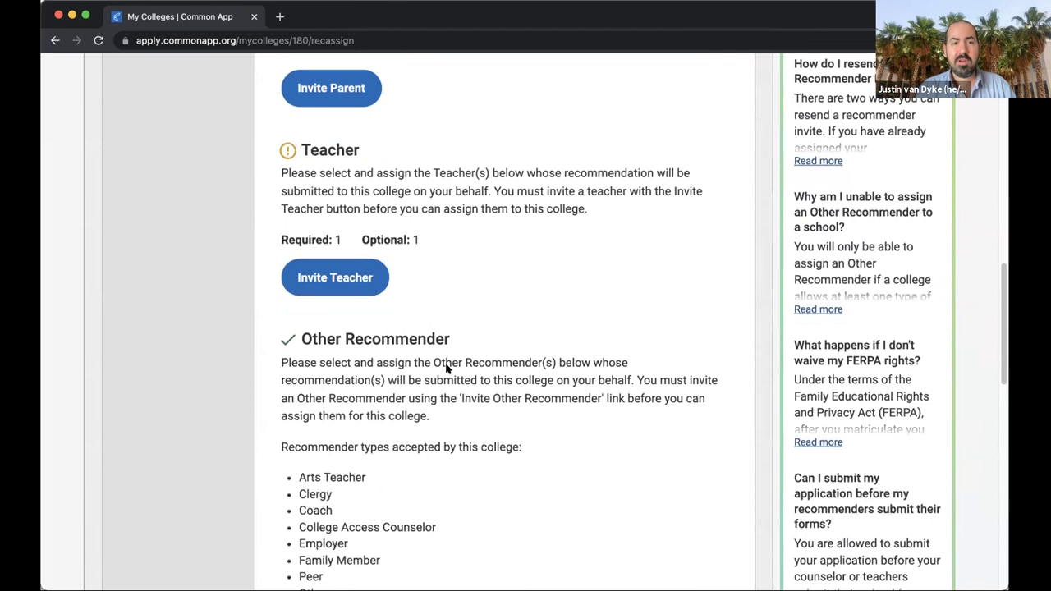
Review the accepted Other Recommender types and the Advisor description in New York University's Recommenders and FERPA section.
{"action": "scroll", "coordinate": [446, 369], "scroll_direction": "down", "scroll_amount": 1}
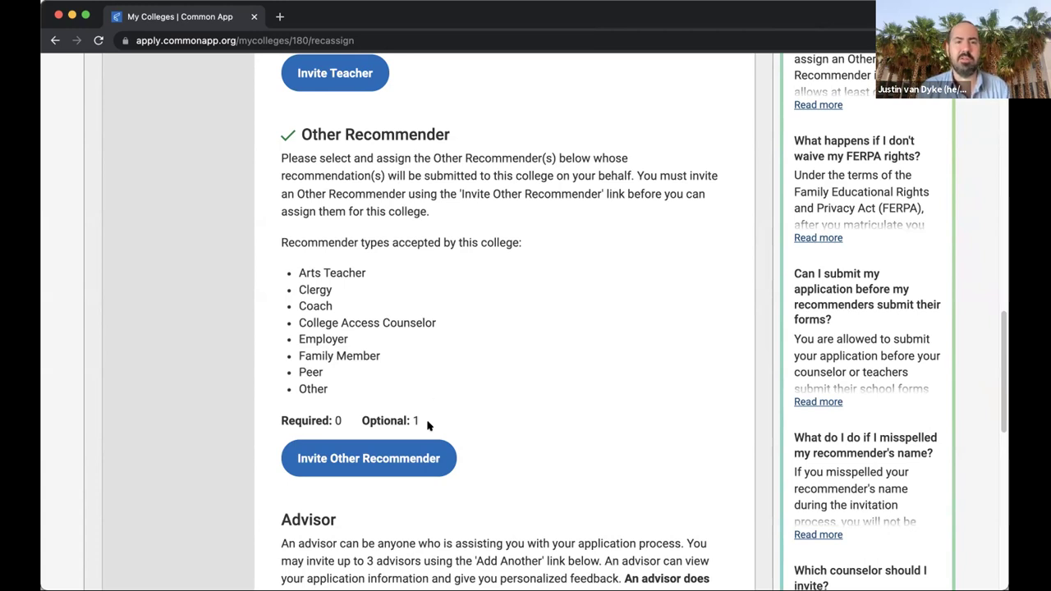
{"action": "scroll", "coordinate": [428, 423], "scroll_direction": "down", "scroll_amount": 5}
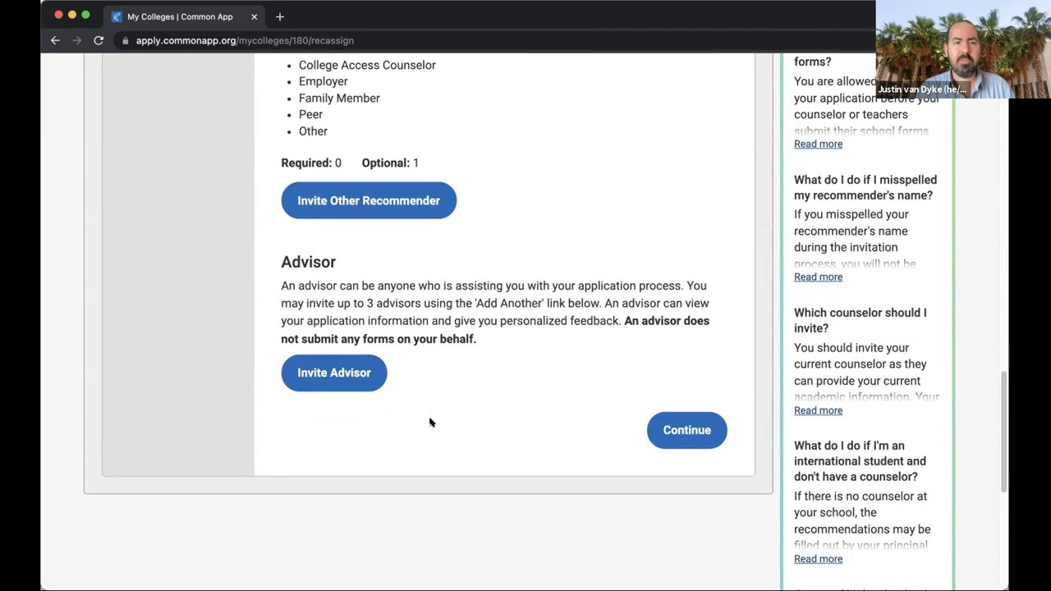
{"action": "scroll", "coordinate": [430, 423], "scroll_direction": "up", "scroll_amount": 8}
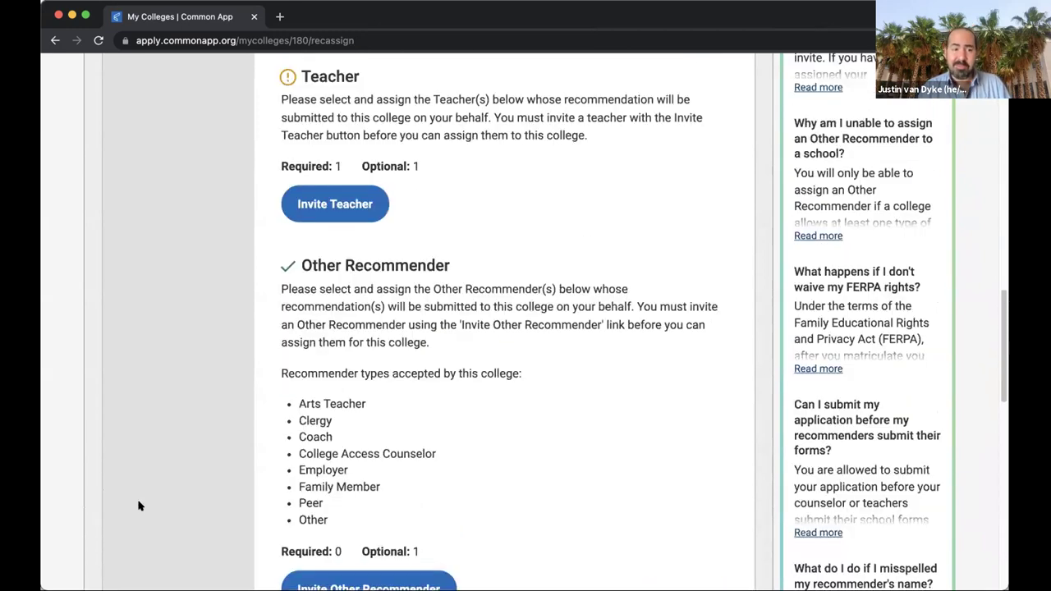
Open New York University's Review and Submit - Common App page and review the items required before submission.
{"action": "scroll", "coordinate": [178, 484], "scroll_direction": "up", "scroll_amount": 15}
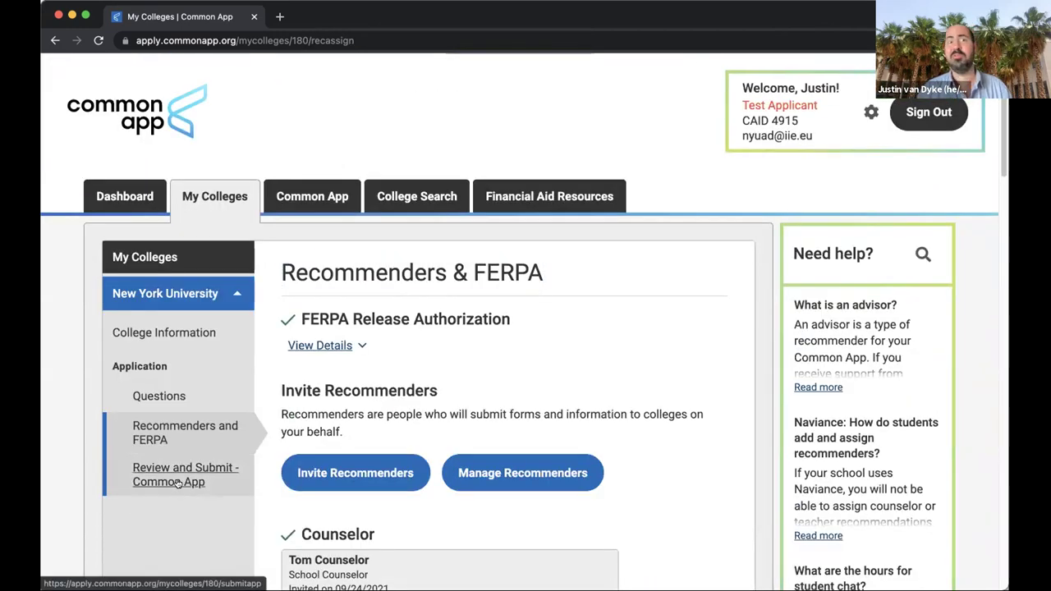
{"action": "left_click", "coordinate": [179, 484]}
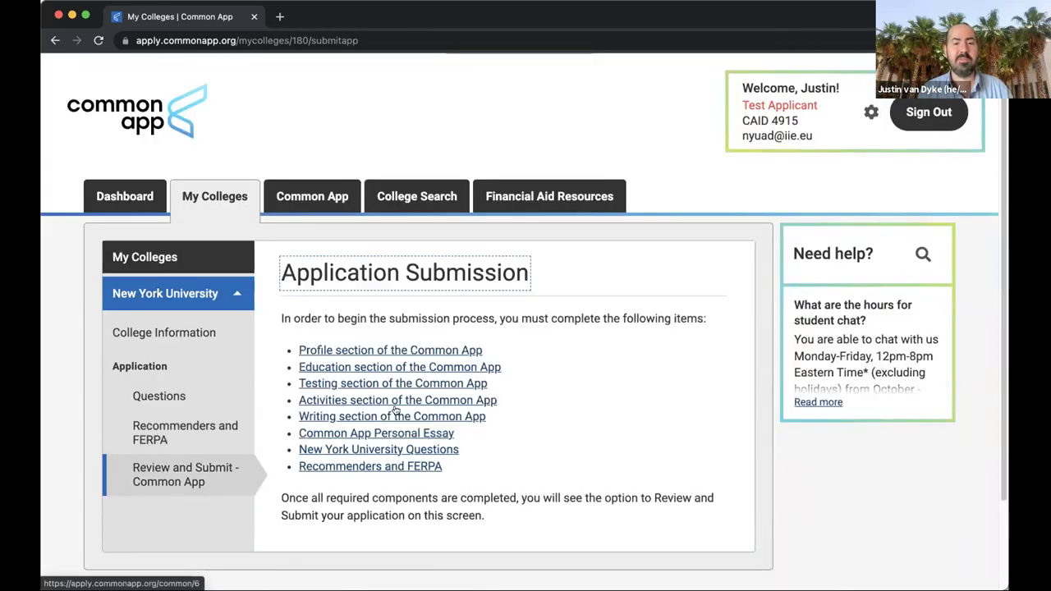
{"action": "scroll", "coordinate": [328, 415], "scroll_direction": "down", "scroll_amount": 2}
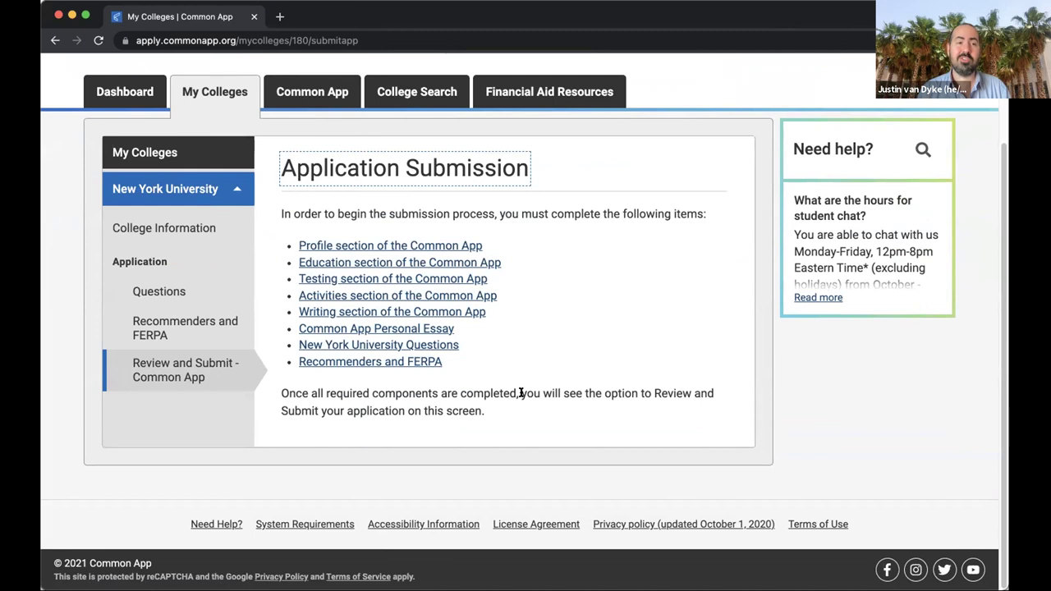
Return to the Dashboard and expand New York University's details to review its application status and writing requirements.
{"action": "left_click", "coordinate": [125, 92]}
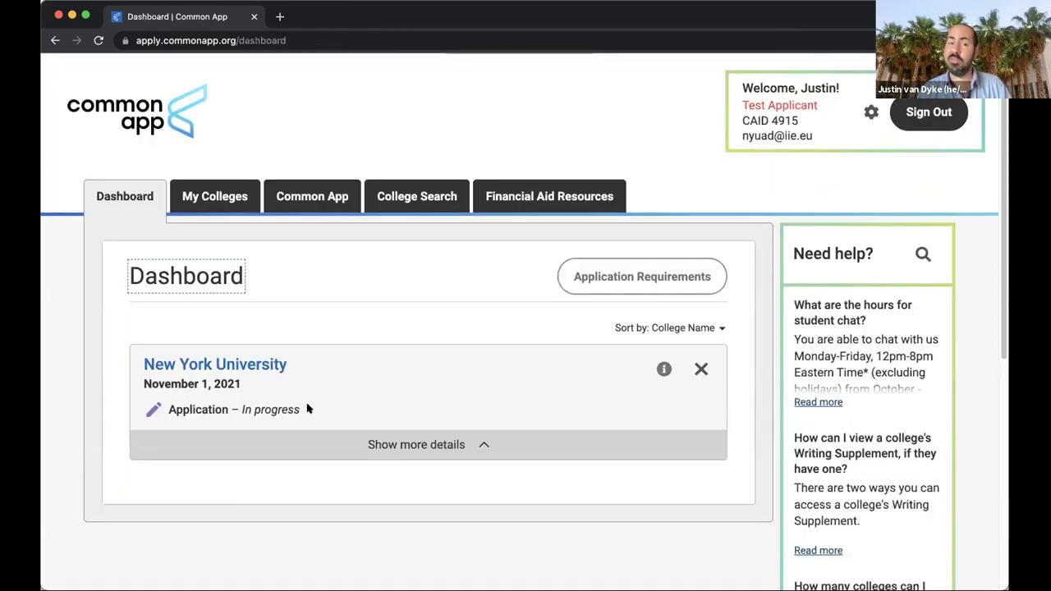
{"action": "left_click", "coordinate": [387, 446]}
{"action": "scroll", "coordinate": [415, 387], "scroll_direction": "down", "scroll_amount": 5}
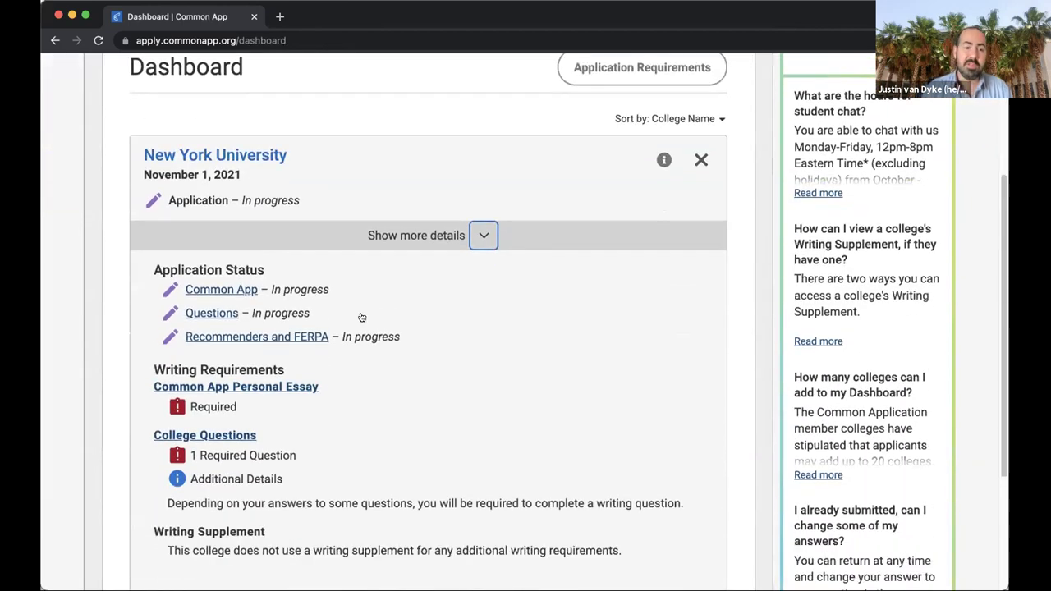